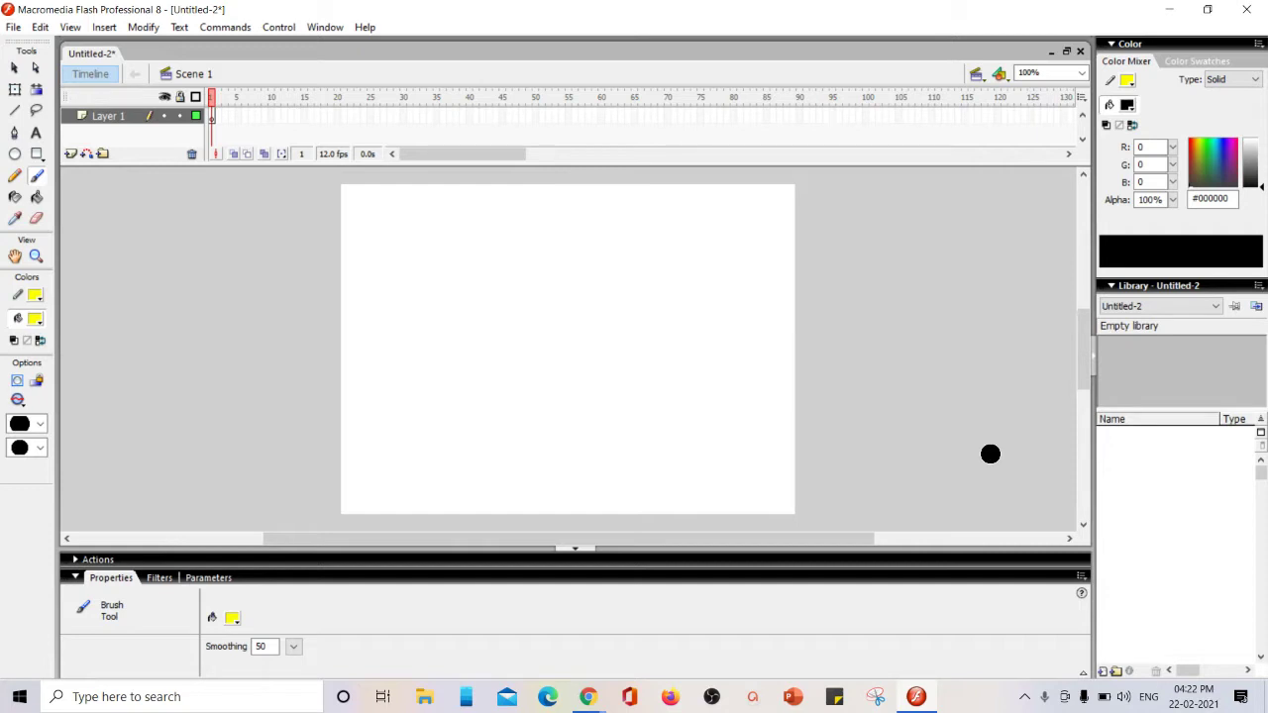
Rename Layer 1 to BG
{"action": "left_click", "coordinate": [101, 117]}
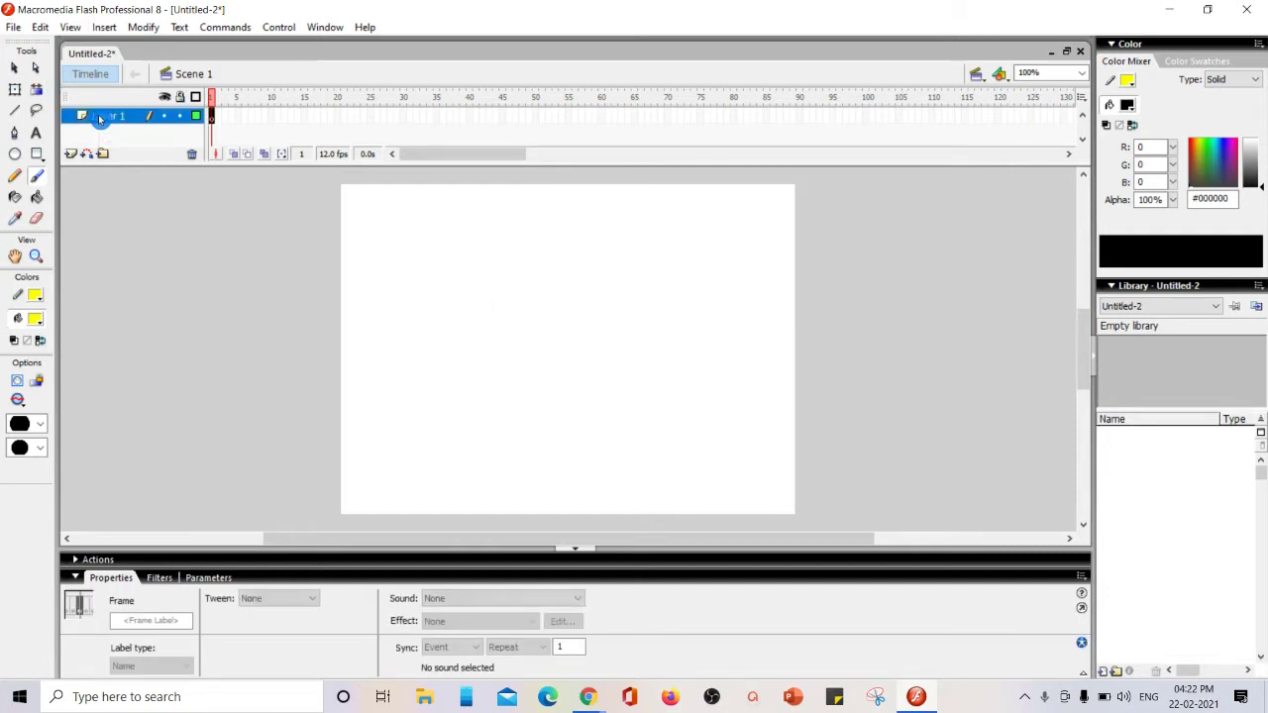
{"action": "left_click", "coordinate": [15, 67]}
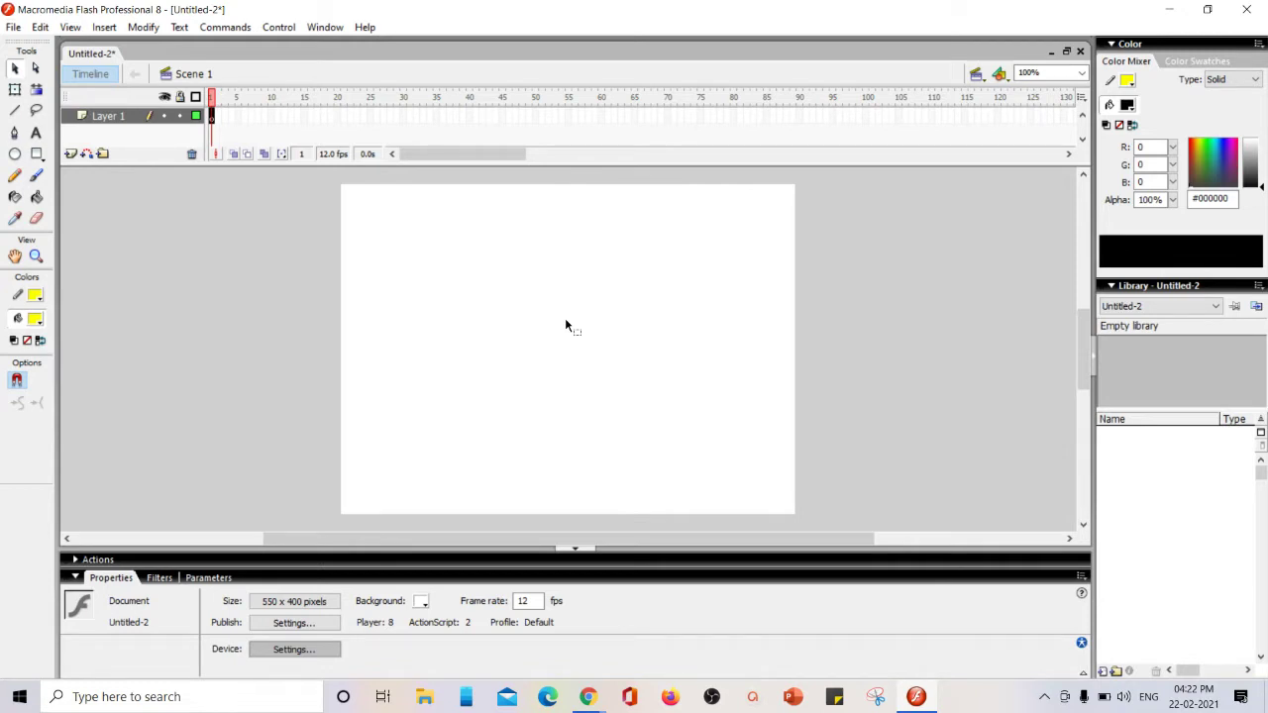
{"action": "left_click", "coordinate": [117, 119]}
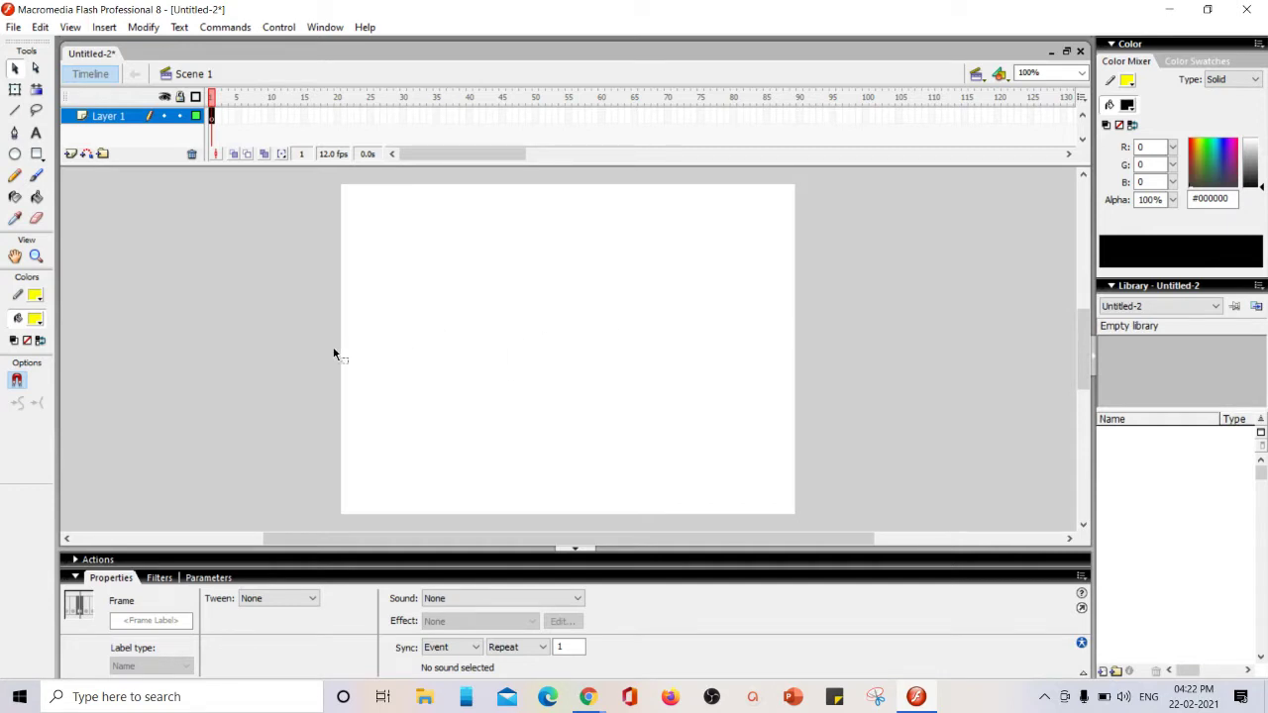
{"action": "double_click", "coordinate": [119, 117]}
{"action": "key", "text": "BackSpace"}
{"action": "type", "text": "BG"}
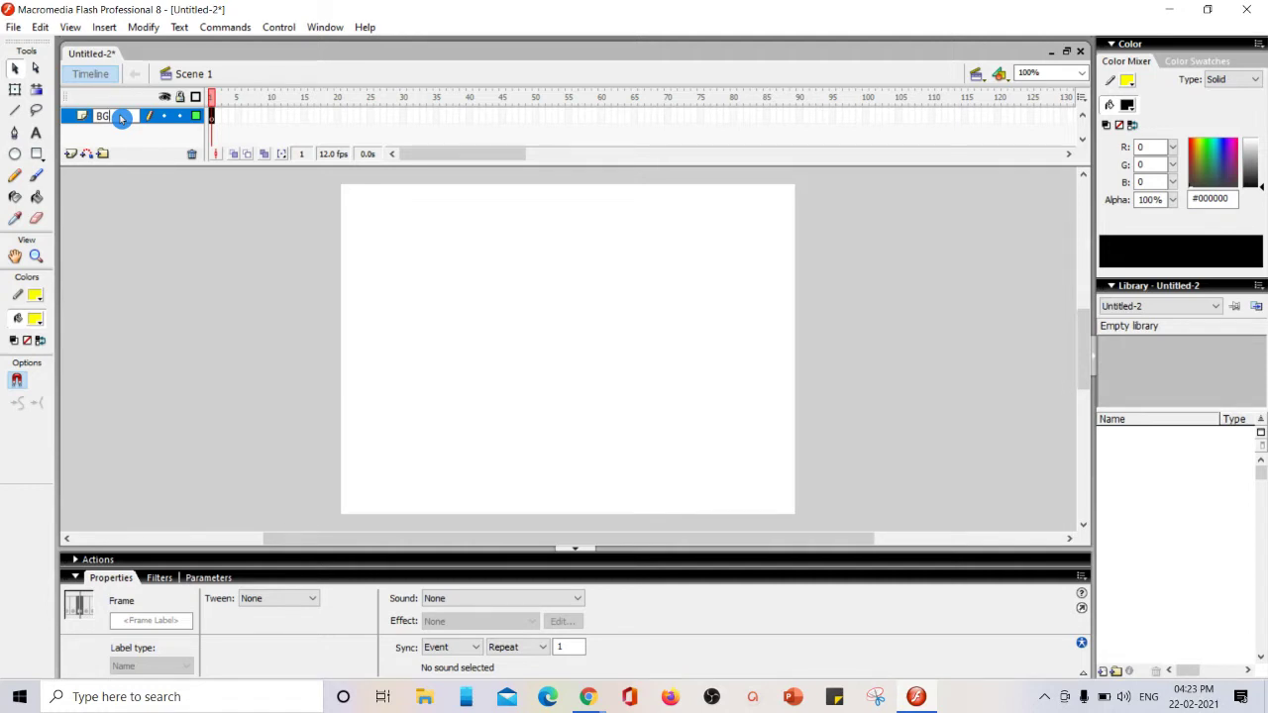
{"action": "key", "text": "Return"}
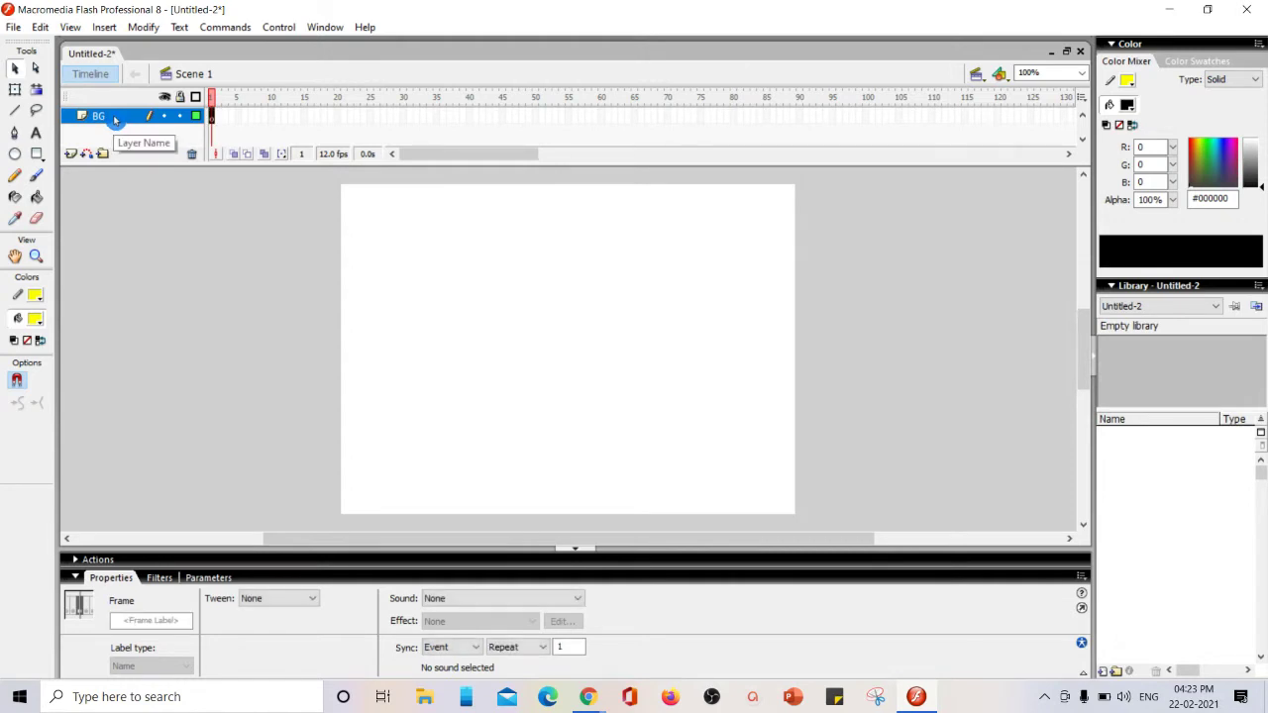
Set the document's stage background colour to yellow, keeping the layer named BG
{"action": "left_click", "coordinate": [9, 71]}
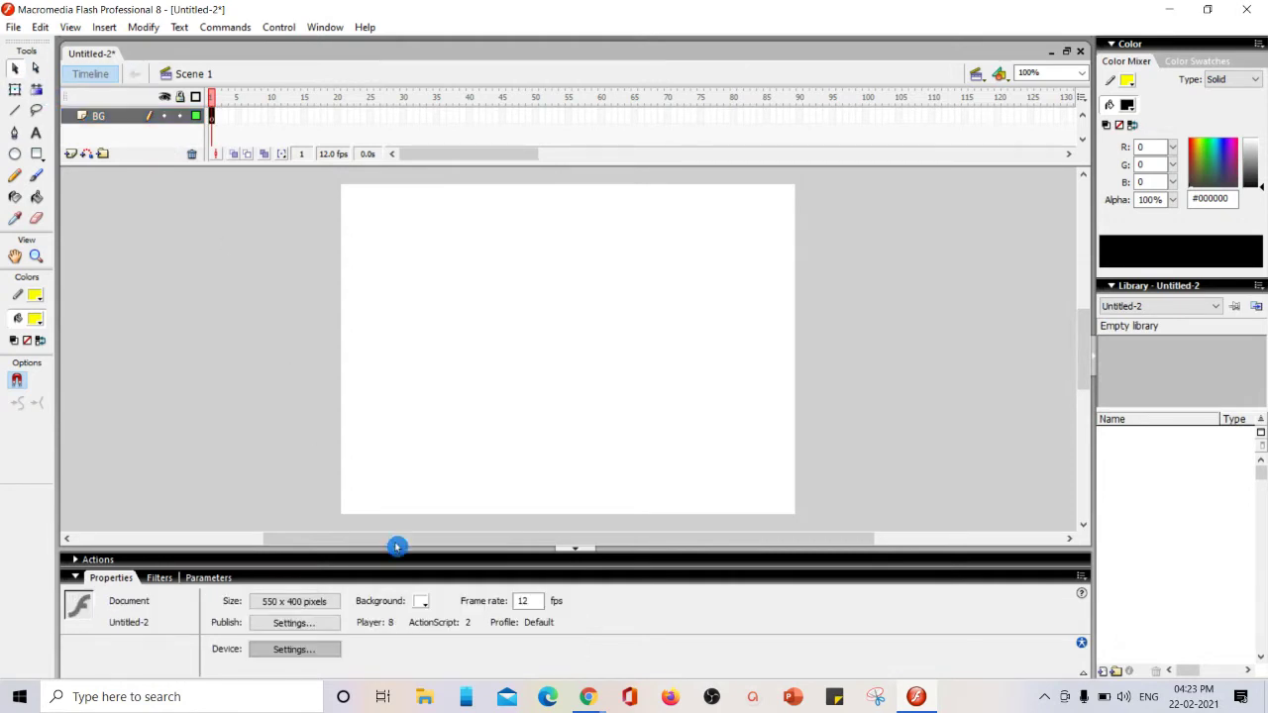
{"action": "left_click", "coordinate": [424, 600]}
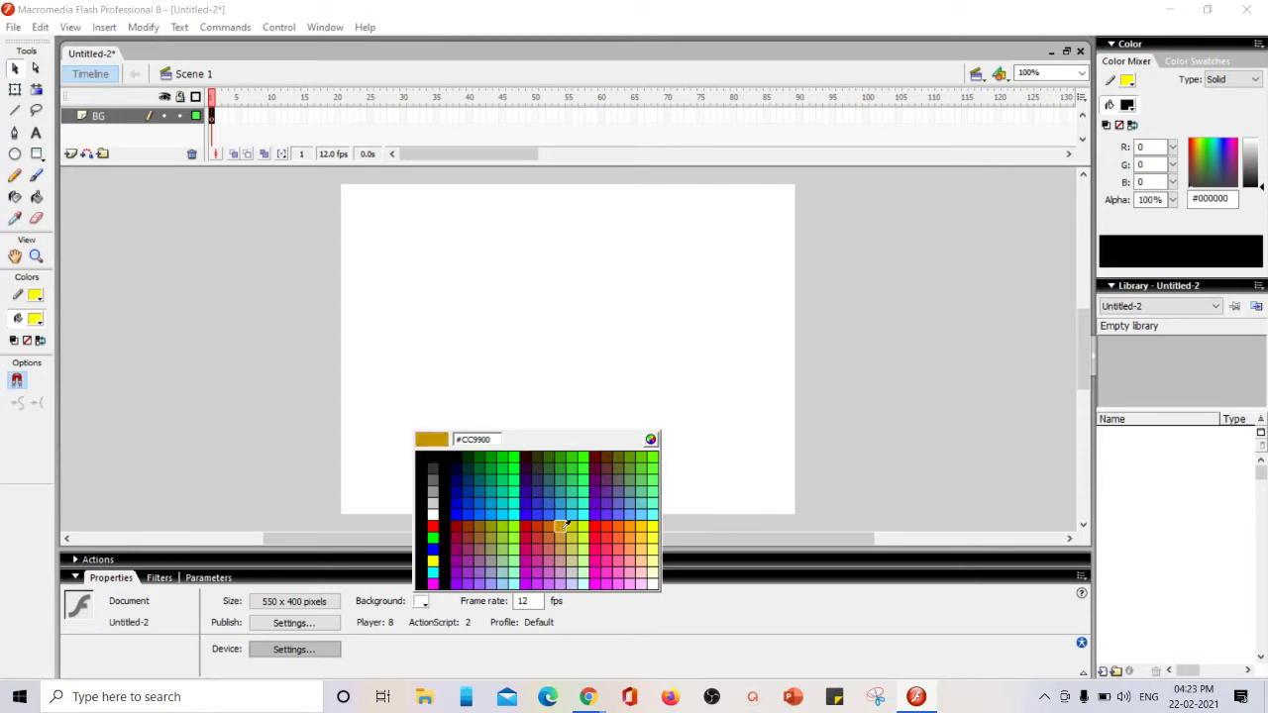
{"action": "left_click", "coordinate": [655, 526]}
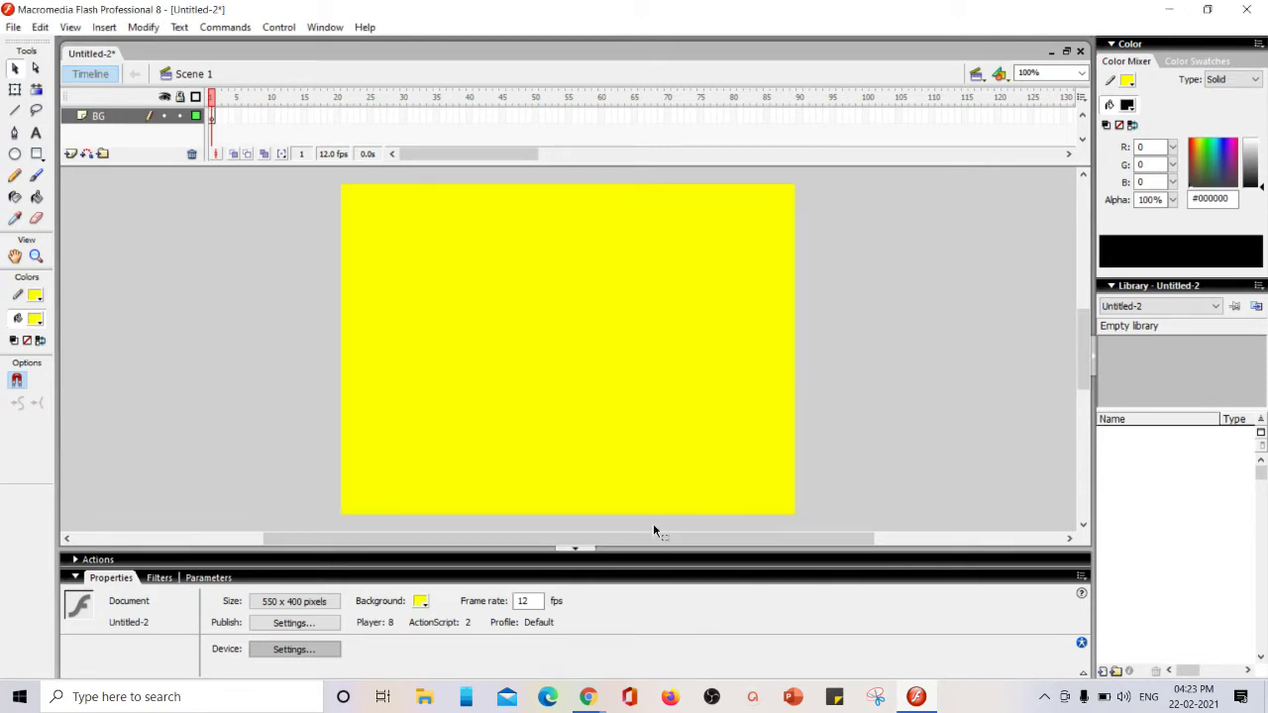
{"action": "double_click", "coordinate": [102, 123]}
{"action": "left_click", "coordinate": [124, 128]}
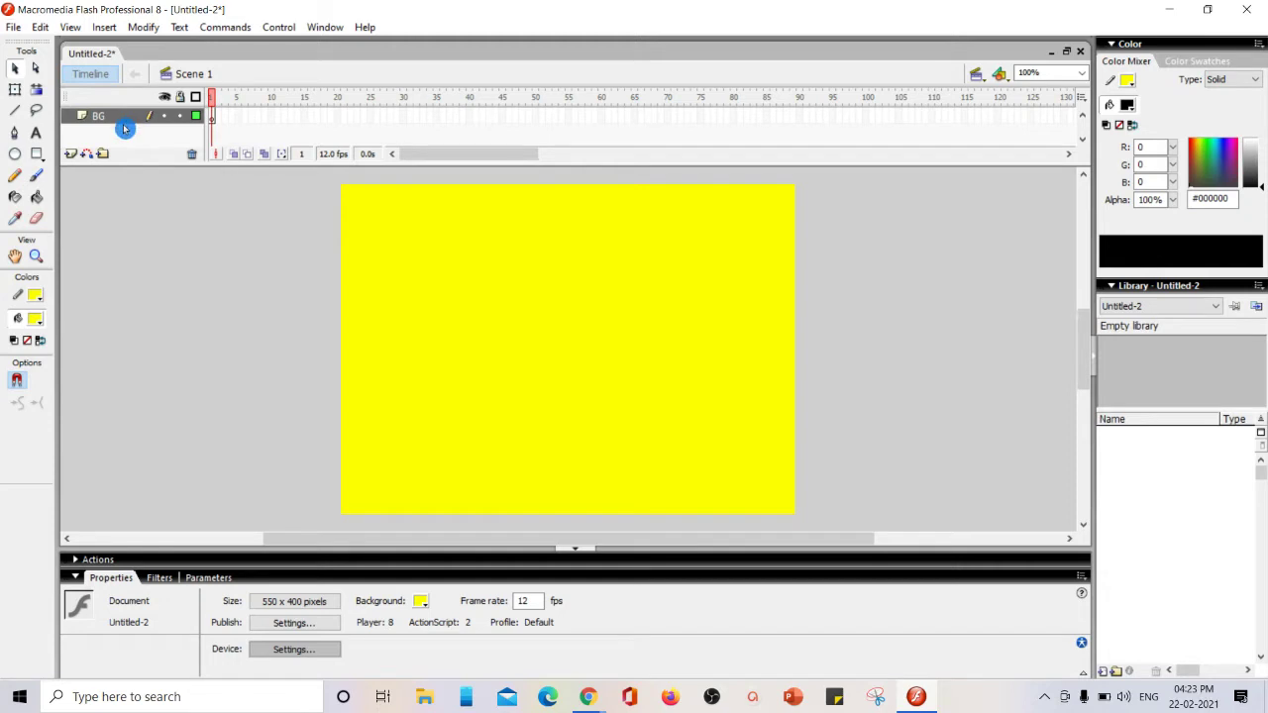
Add a new layer above BG and name it SKY
{"action": "left_click", "coordinate": [72, 155]}
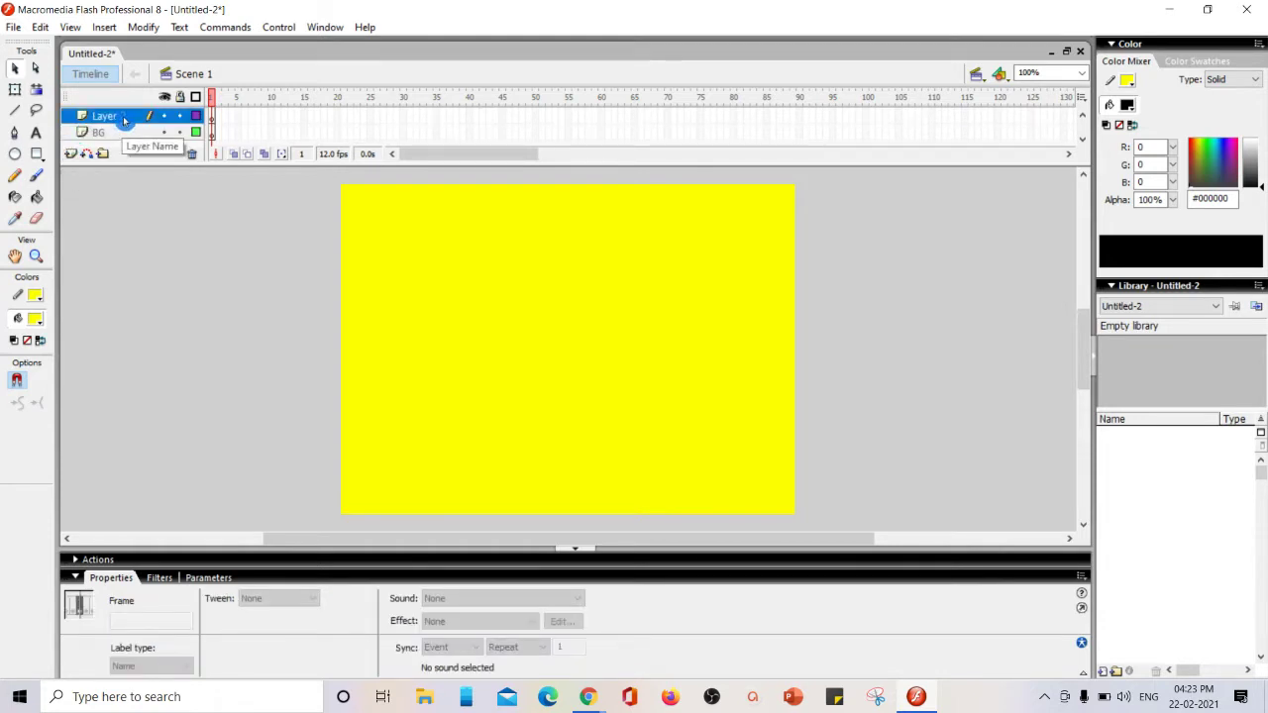
{"action": "double_click", "coordinate": [111, 116]}
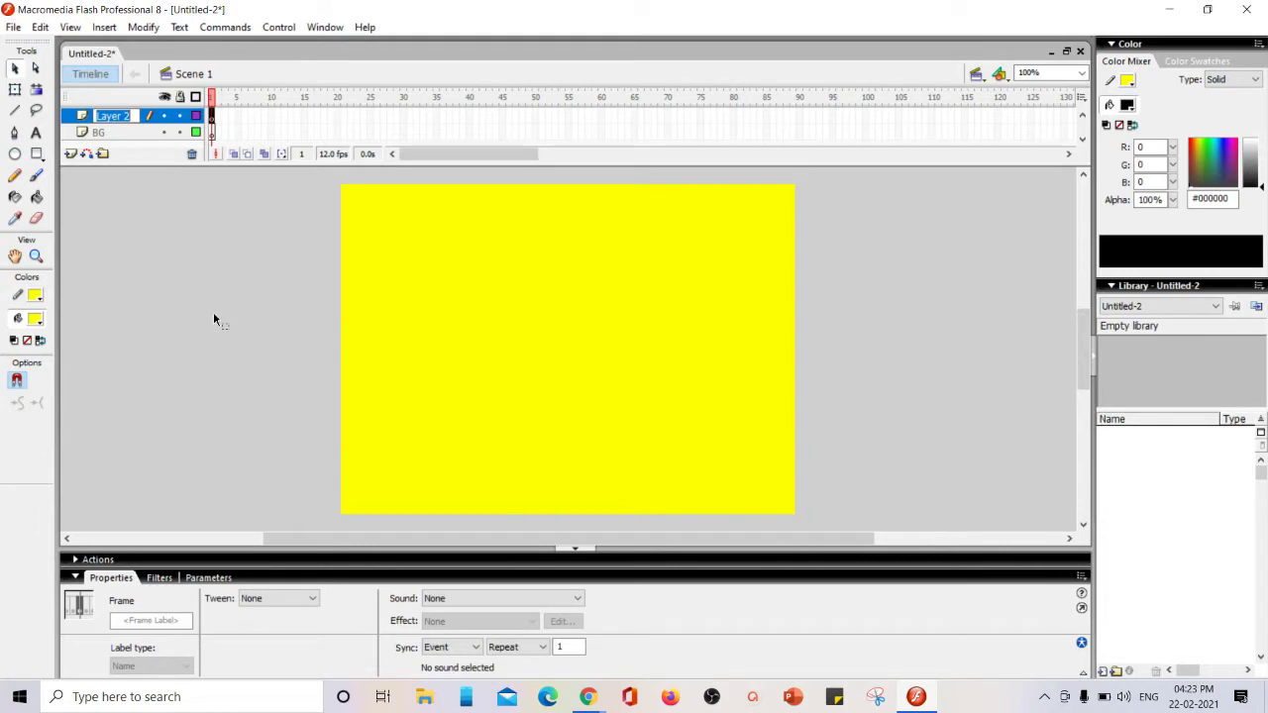
{"action": "type", "text": "SKY"}
{"action": "key", "text": "Return"}
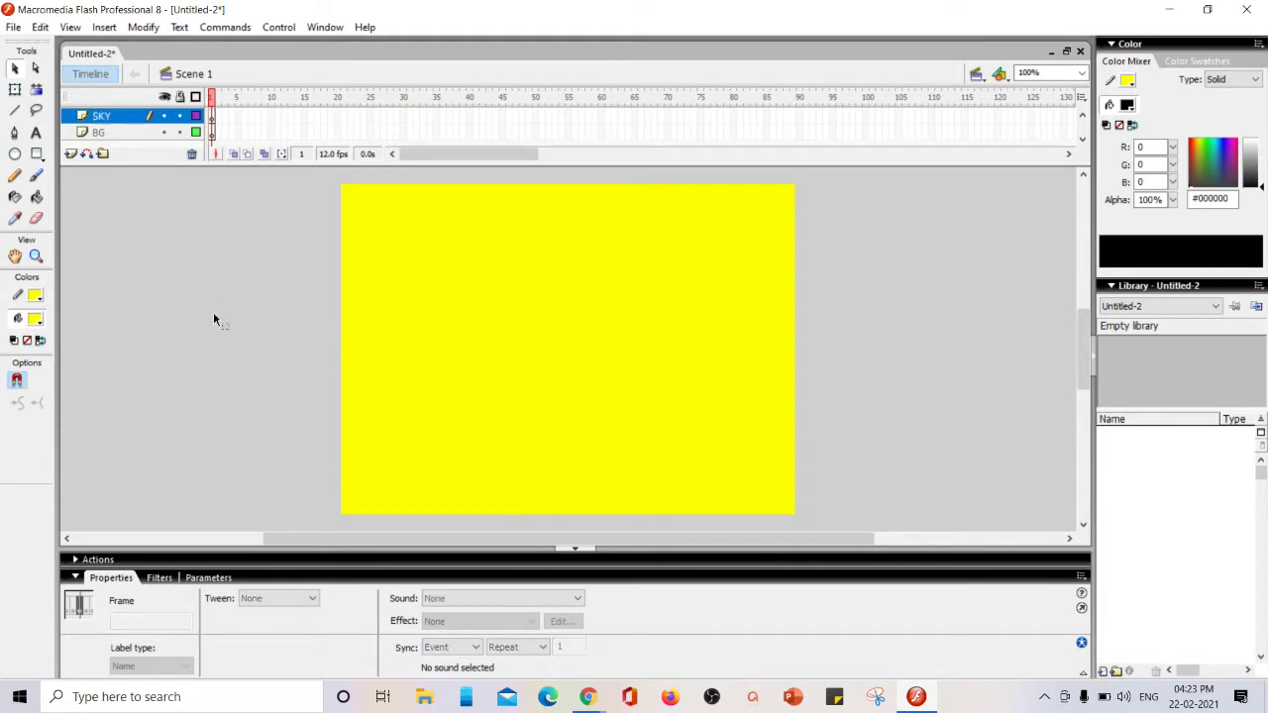
Draw a wide #0099FF blue sky rectangle across the stage top, then add a new layer above
{"action": "left_click", "coordinate": [39, 153]}
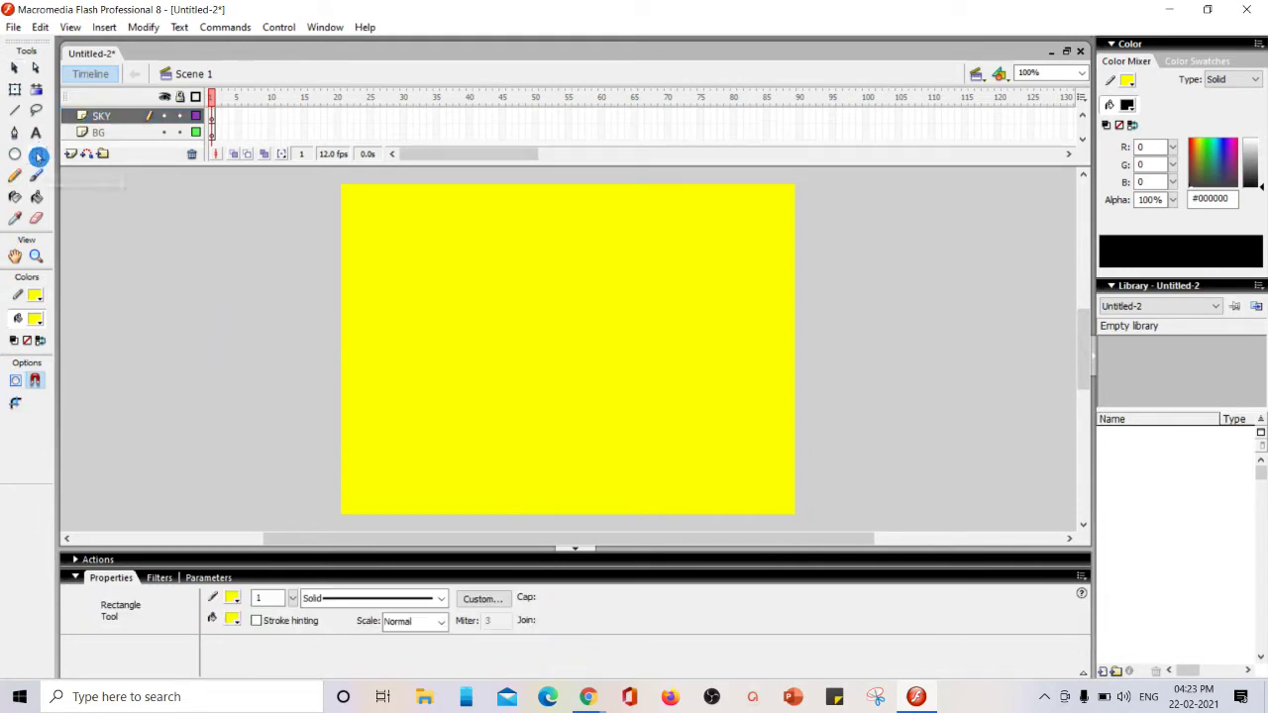
{"action": "left_click", "coordinate": [1131, 80]}
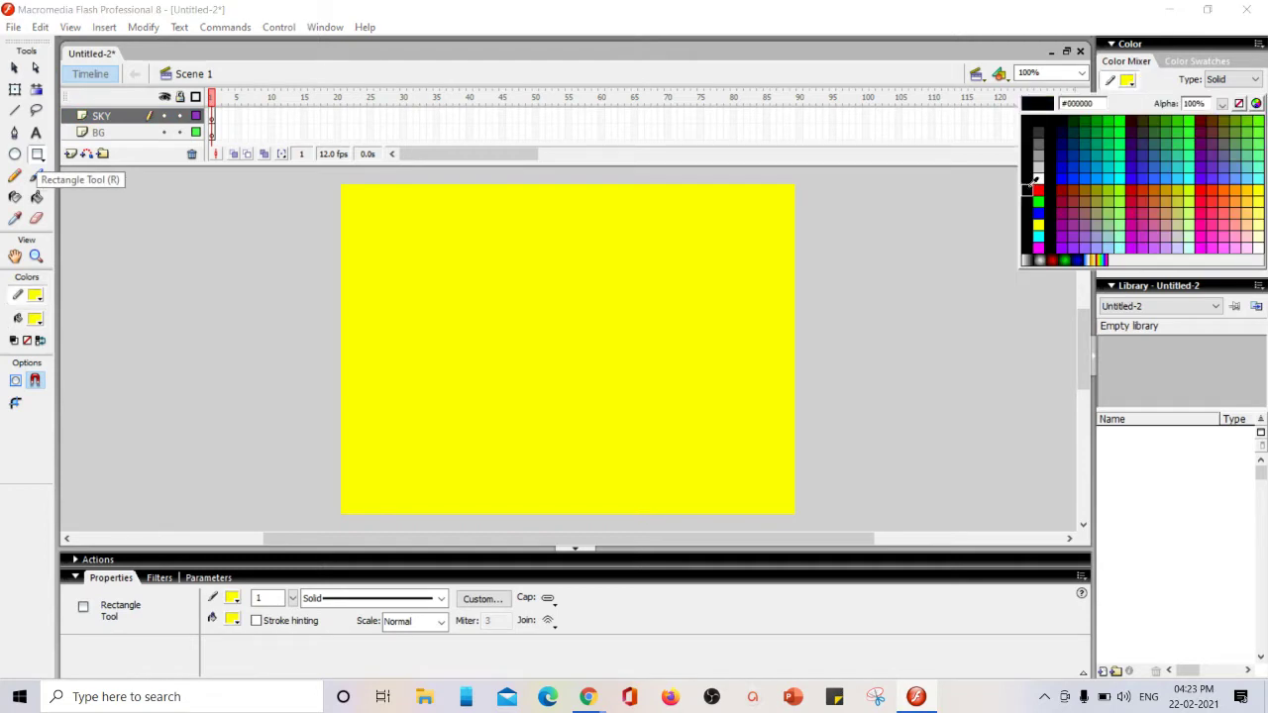
{"action": "left_click", "coordinate": [1084, 174]}
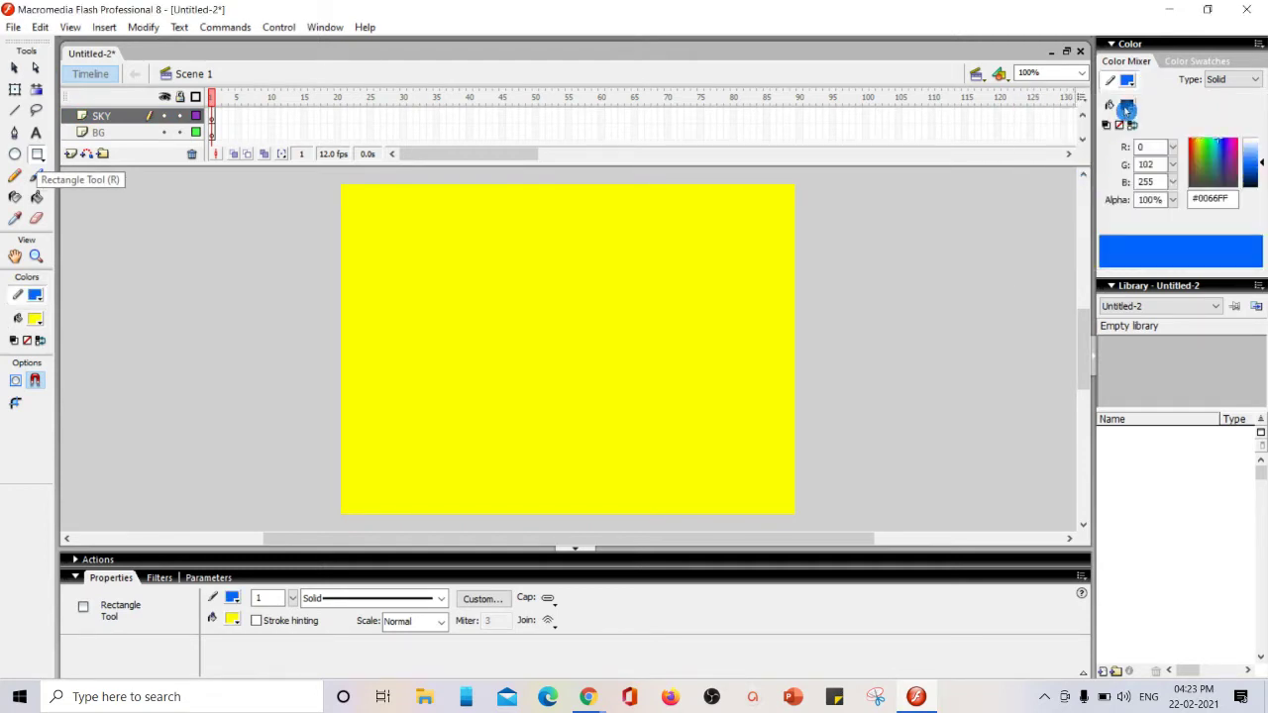
{"action": "left_click", "coordinate": [1127, 104]}
{"action": "left_click", "coordinate": [1097, 199]}
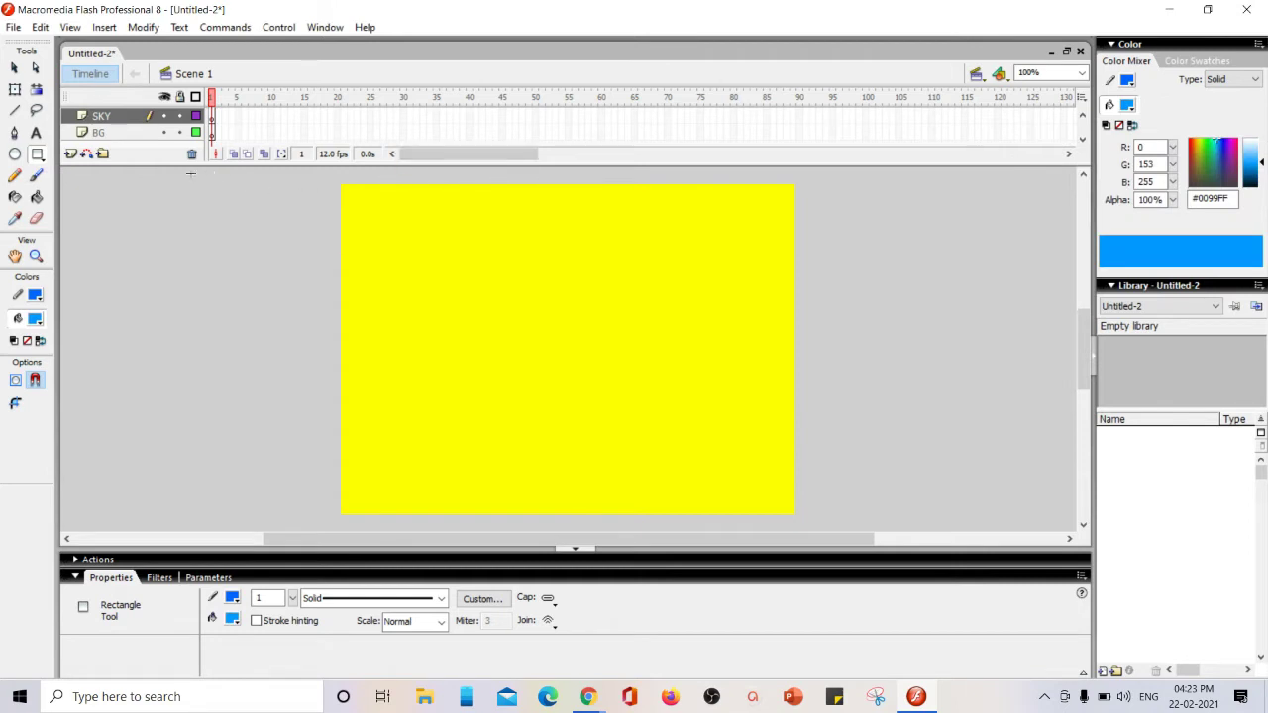
{"action": "left_click_drag", "start_coordinate": [190, 173], "coordinate": [1010, 319]}
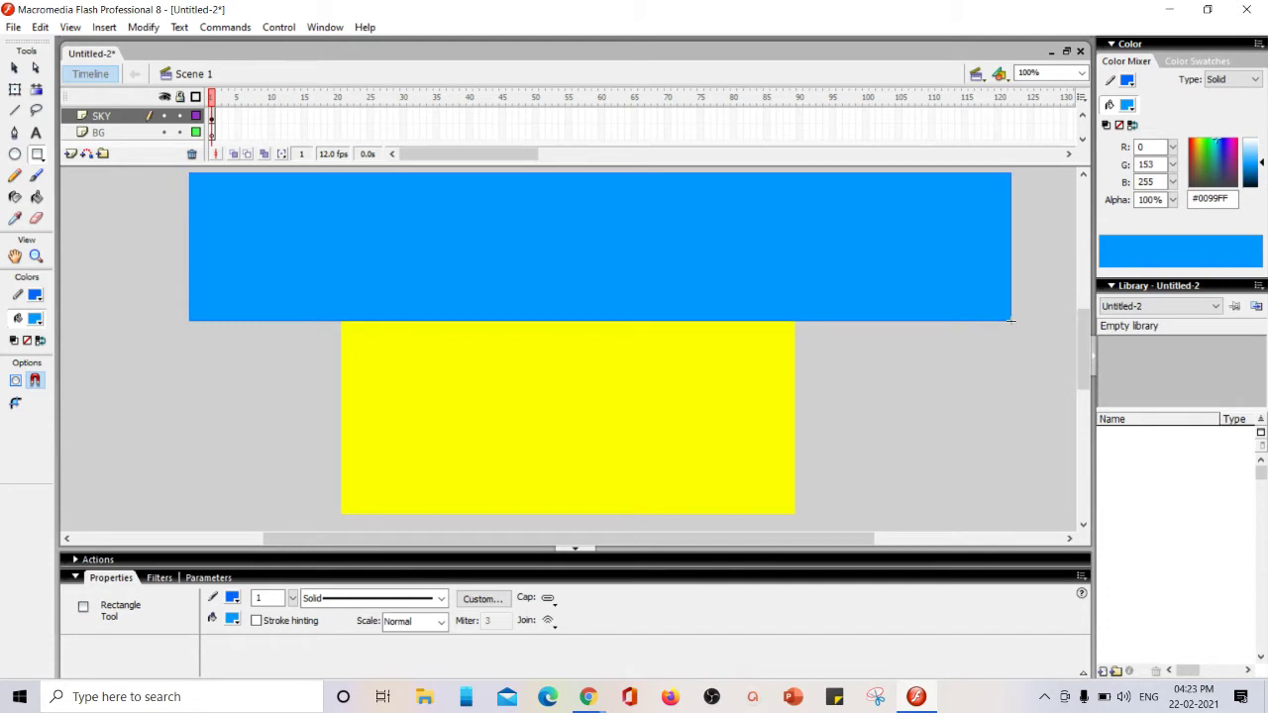
{"action": "left_click", "coordinate": [72, 155]}
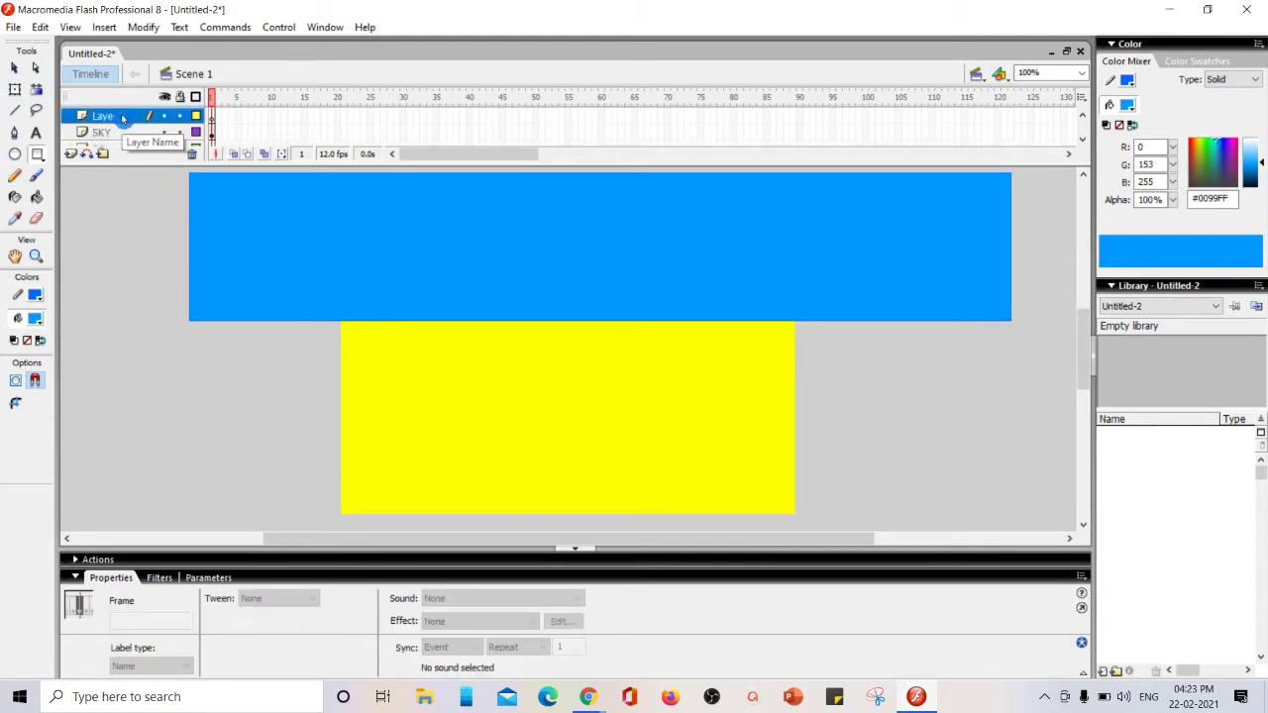
Rename the new layer BUILDING and draw a black-outlined dark red building at bottom left
{"action": "double_click", "coordinate": [122, 118]}
{"action": "type", "text": "BUI"}
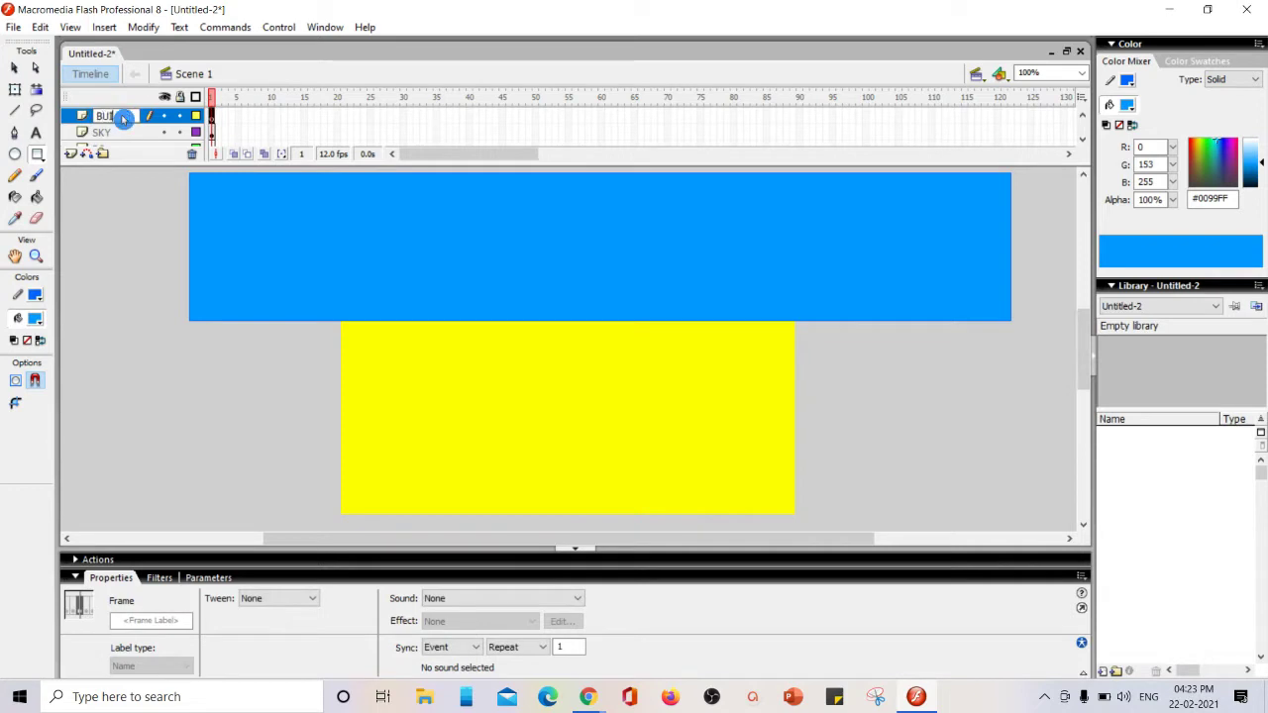
{"action": "type", "text": "LDING"}
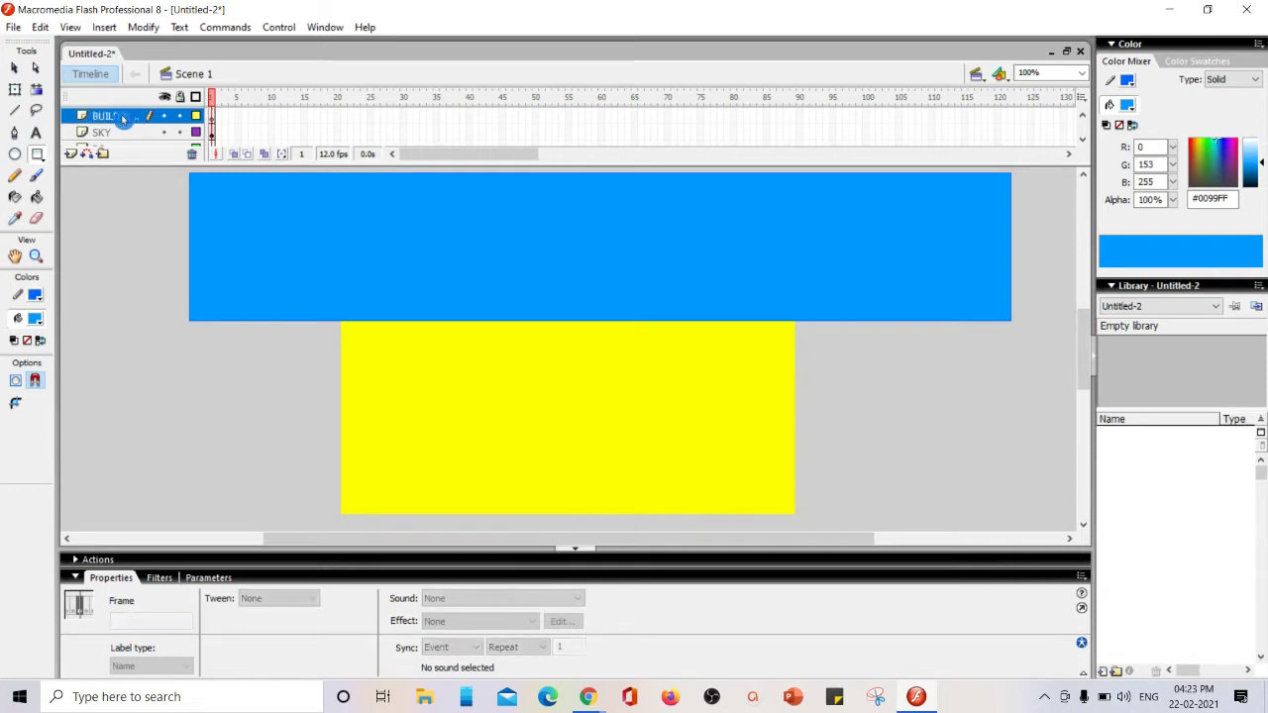
{"action": "key", "text": "Return"}
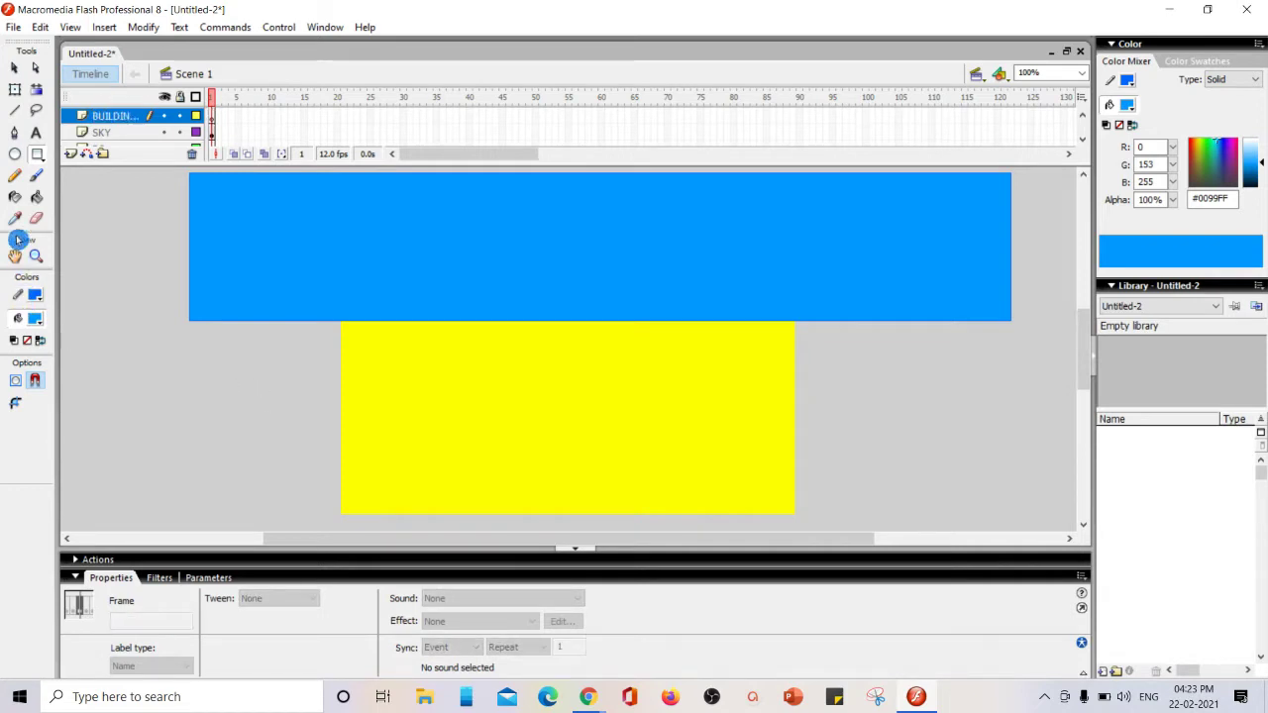
{"action": "left_click", "coordinate": [1126, 81]}
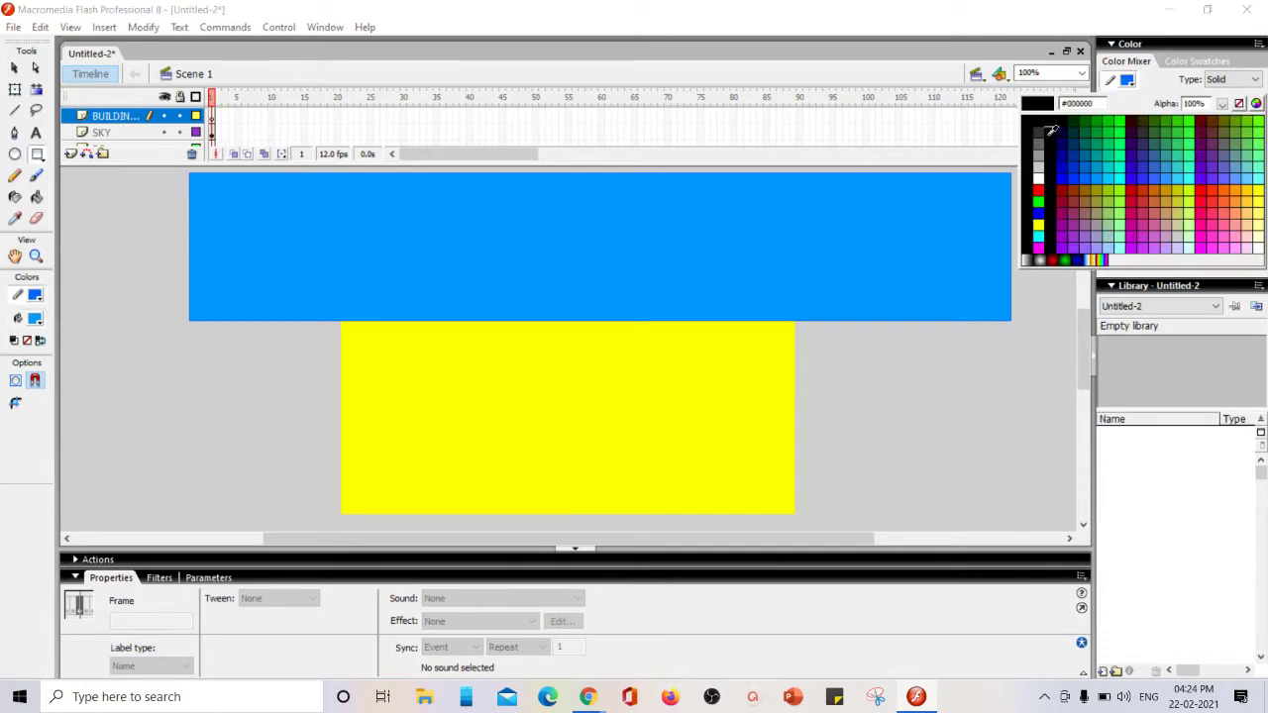
{"action": "left_click", "coordinate": [1040, 119]}
{"action": "left_click", "coordinate": [1126, 105]}
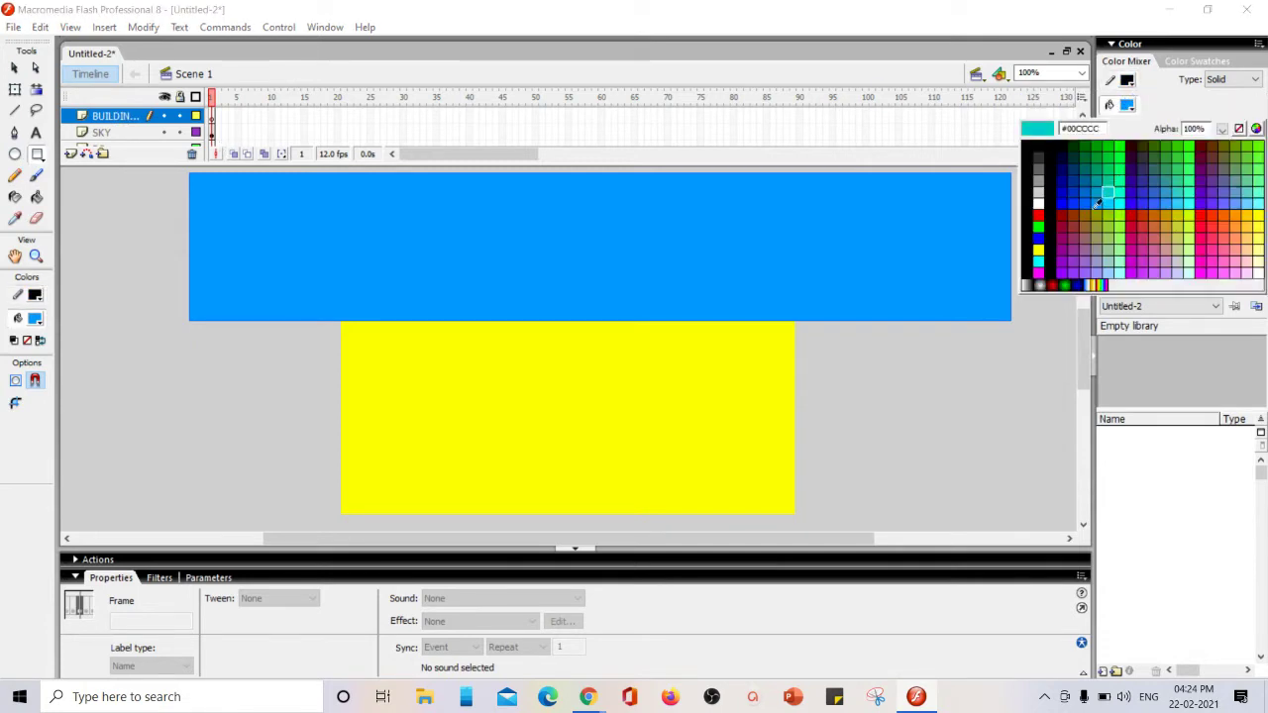
{"action": "left_click", "coordinate": [1073, 216]}
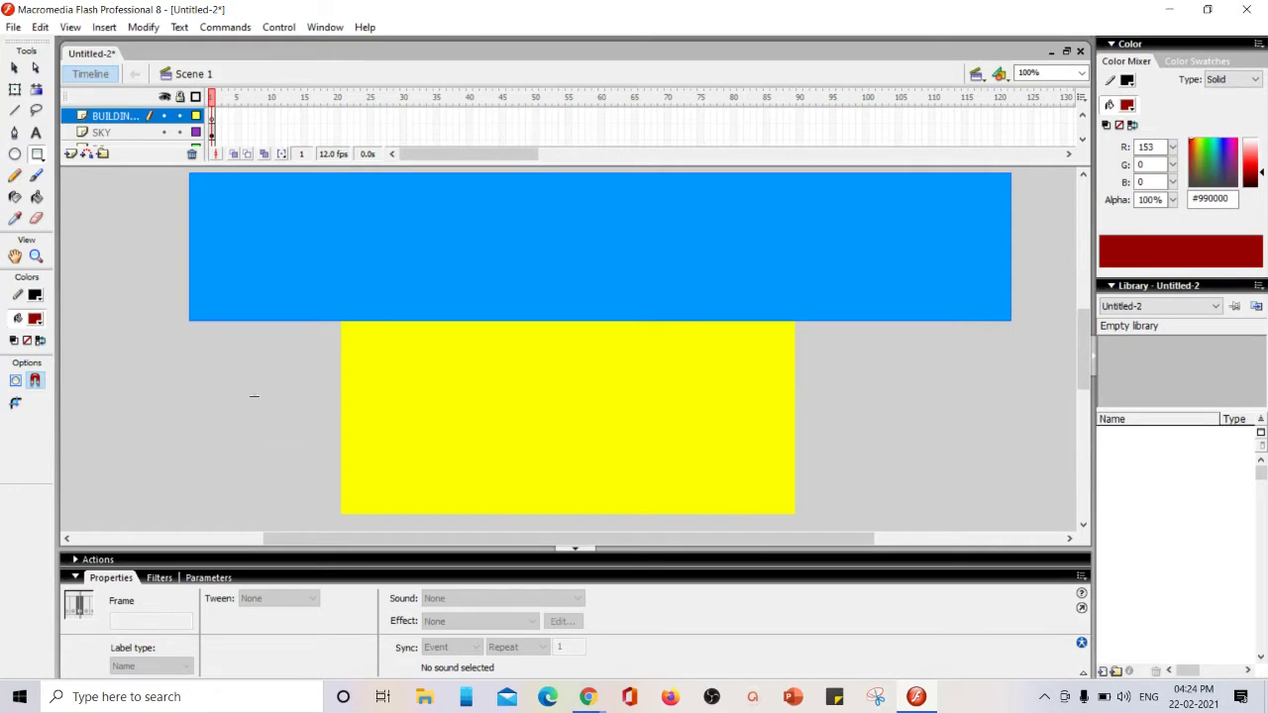
{"action": "mouse_move", "coordinate": [208, 384]}
{"action": "left_mouse_down"}
{"action": "mouse_move", "coordinate": [300, 512]}
{"action": "mouse_move", "coordinate": [501, 440]}
{"action": "left_mouse_up"}
Add slate blue #336699, magenta and light green buildings, then set the fill to white
{"action": "left_click", "coordinate": [1126, 104]}
{"action": "left_click", "coordinate": [1153, 172]}
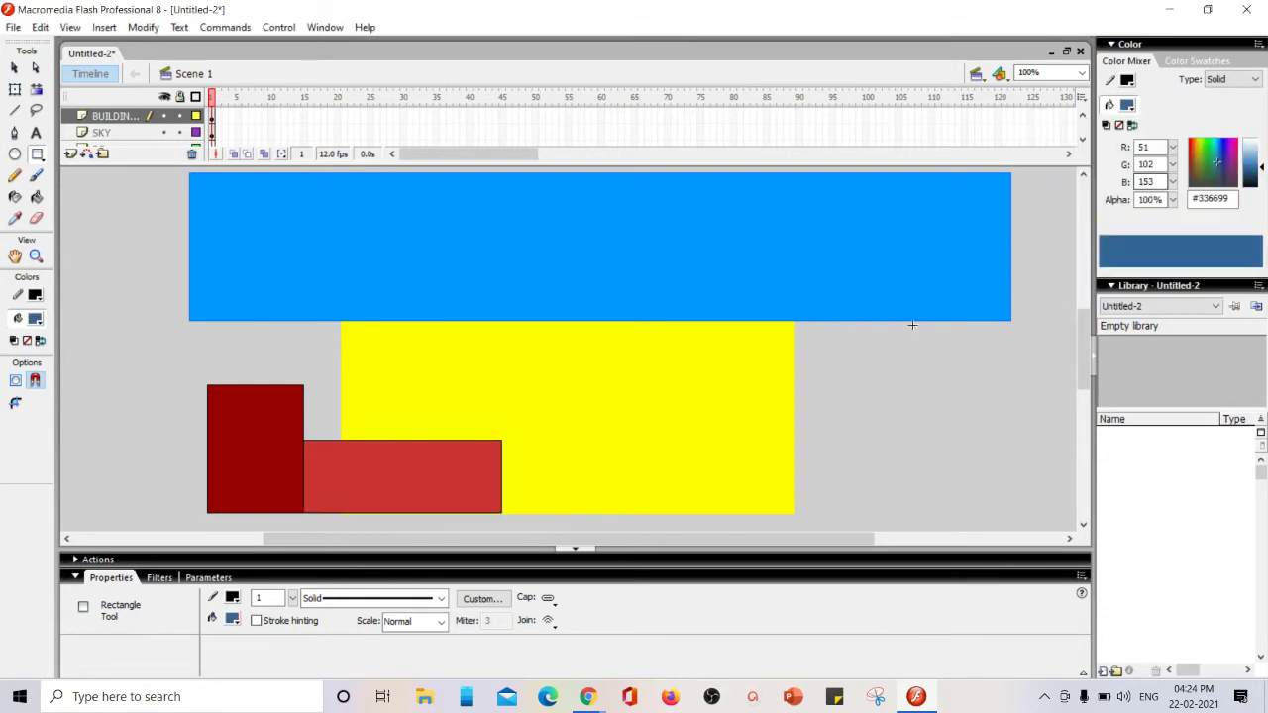
{"action": "left_click_drag", "start_coordinate": [500, 382], "coordinate": [602, 513]}
{"action": "left_click", "coordinate": [1129, 105]}
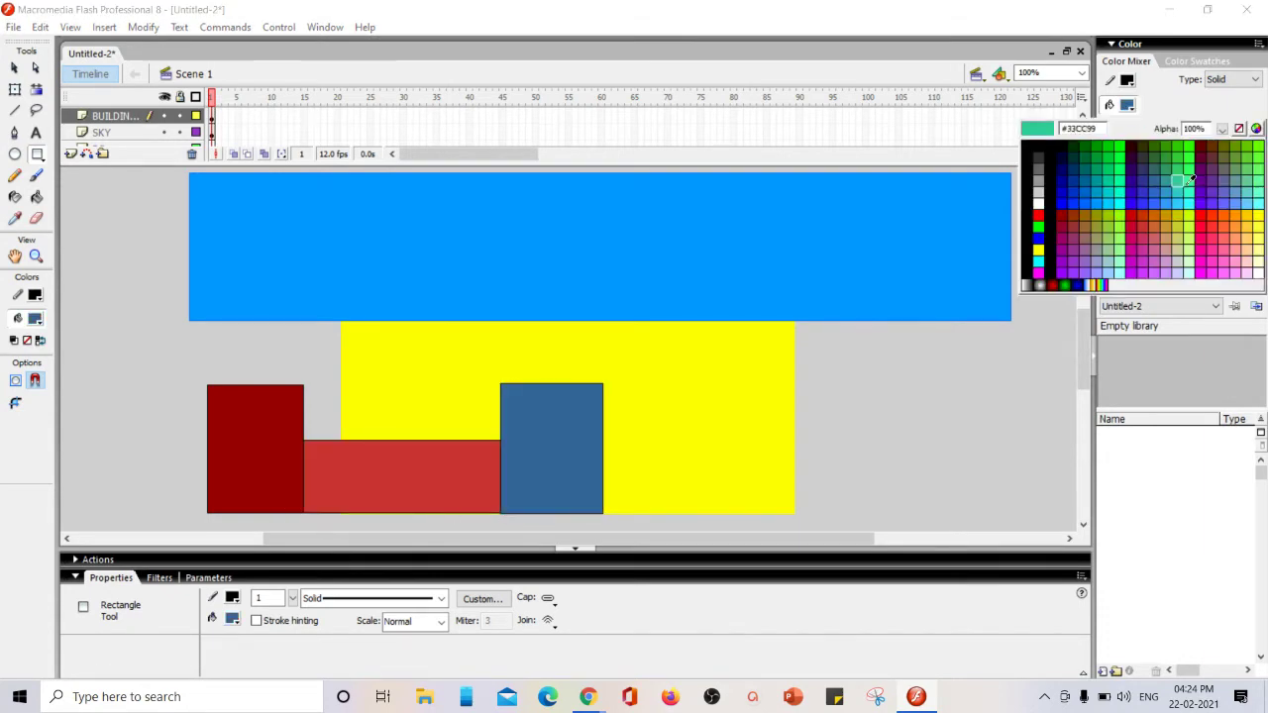
{"action": "left_click", "coordinate": [1038, 272]}
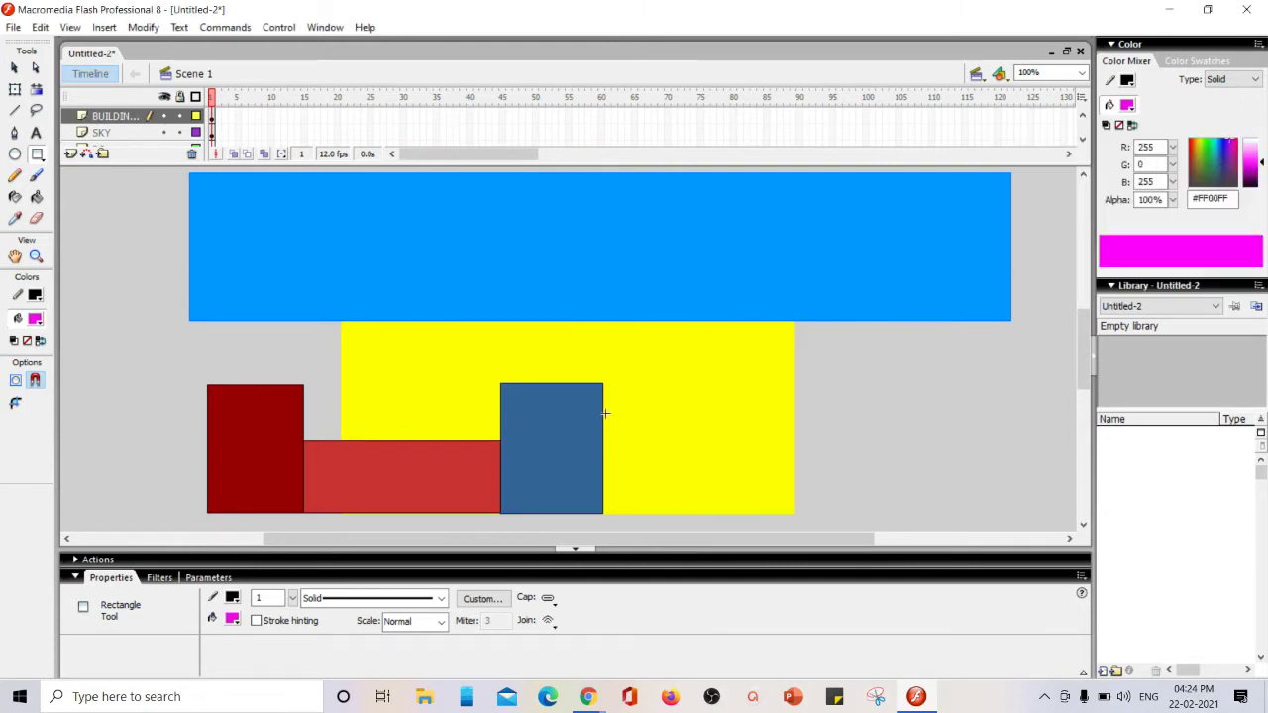
{"action": "left_click_drag", "start_coordinate": [604, 413], "coordinate": [675, 513]}
{"action": "left_click", "coordinate": [1129, 105]}
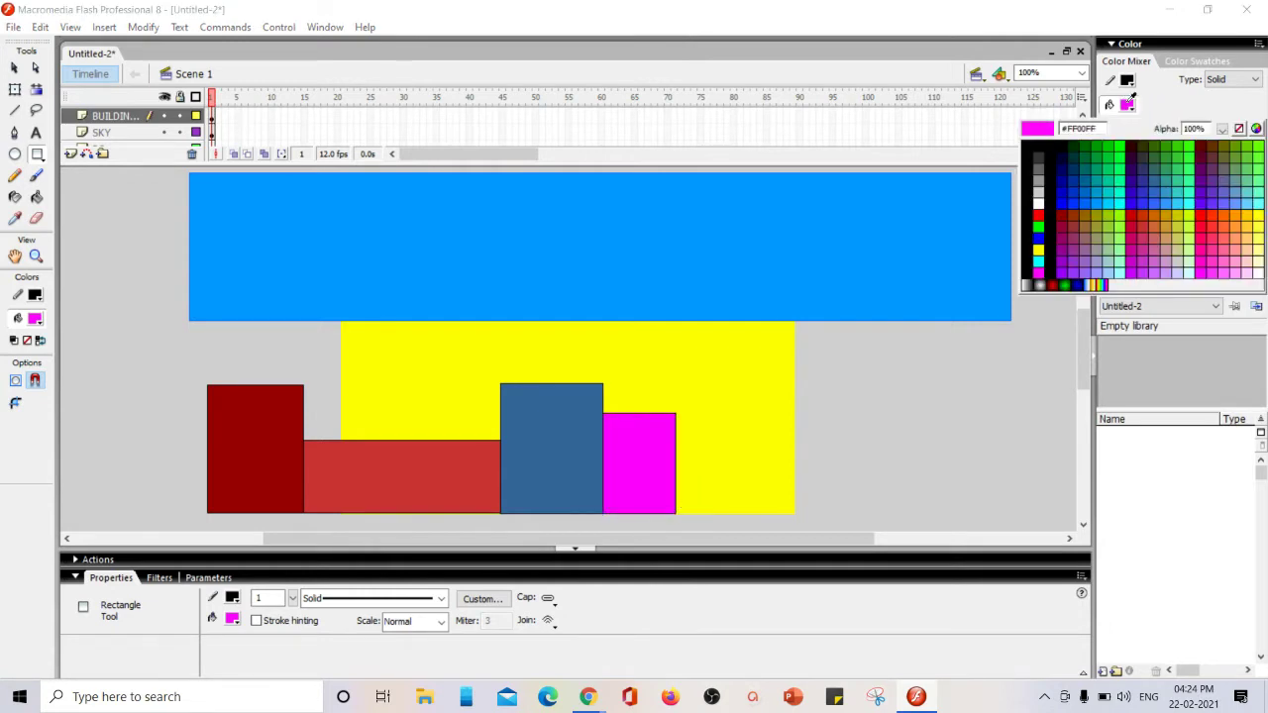
{"action": "left_click", "coordinate": [1193, 266]}
{"action": "left_click_drag", "start_coordinate": [676, 433], "coordinate": [893, 513]}
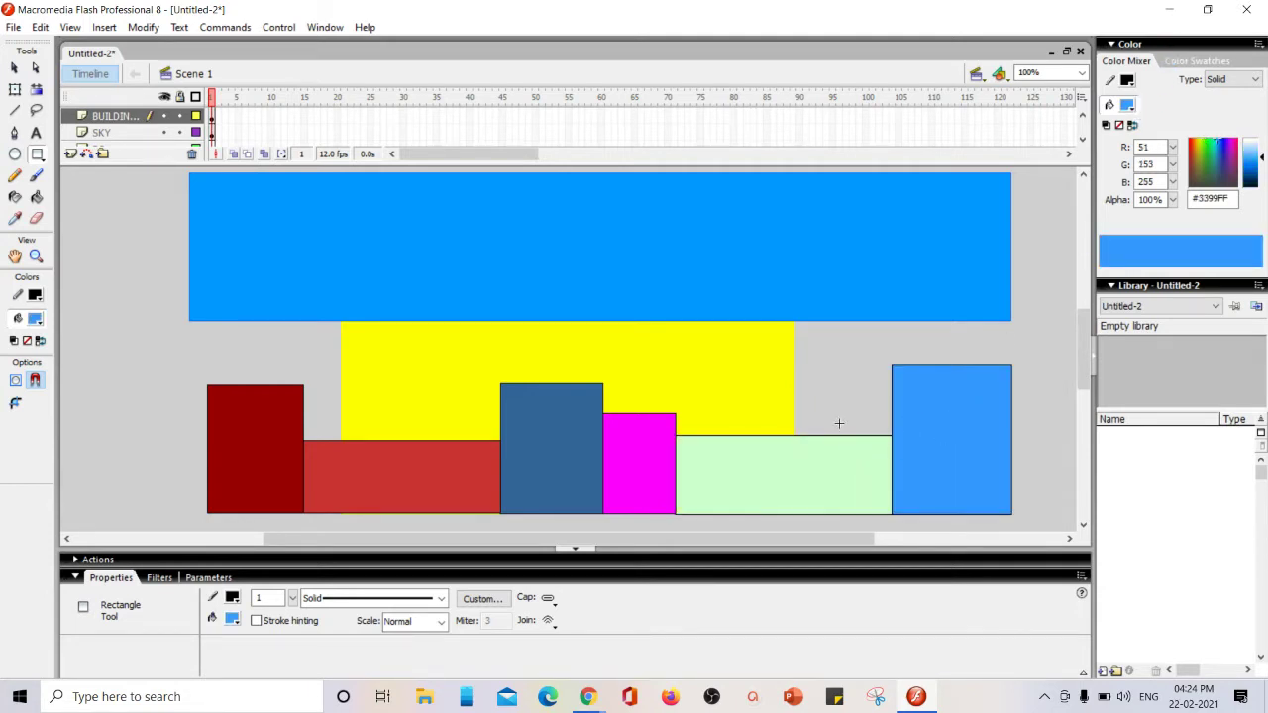
{"action": "left_click", "coordinate": [1128, 106]}
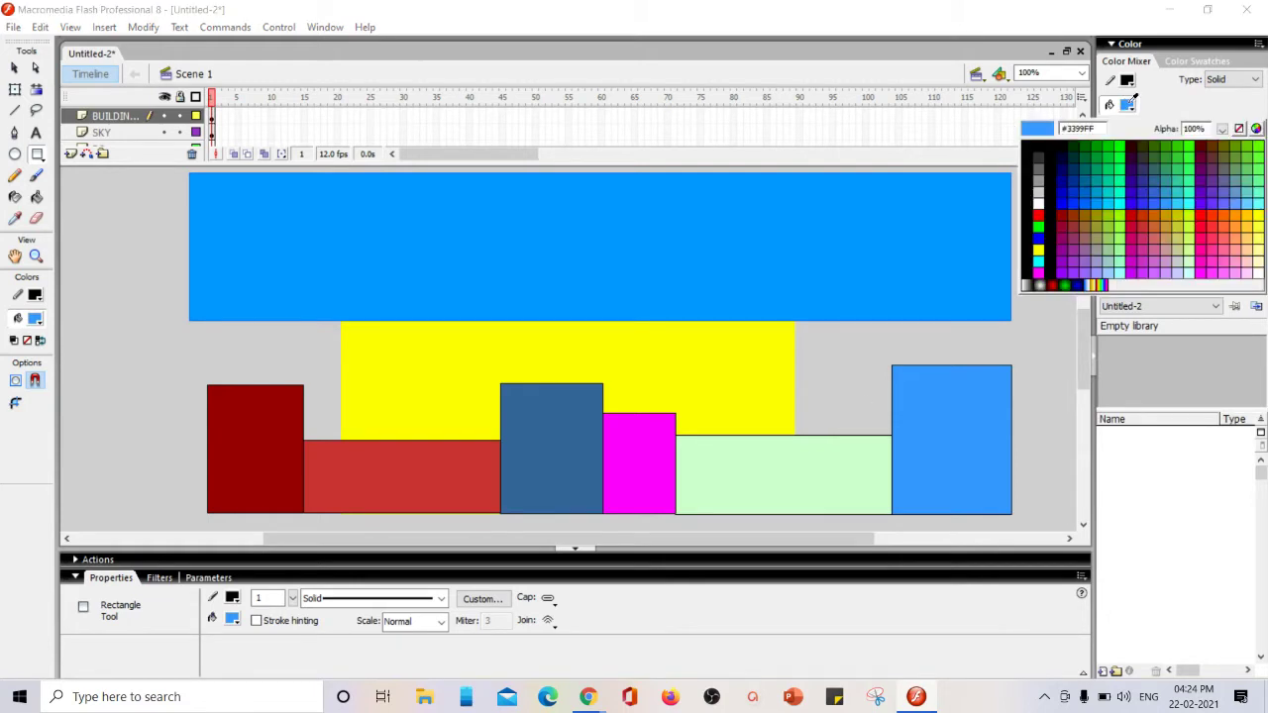
{"action": "left_click", "coordinate": [1039, 209]}
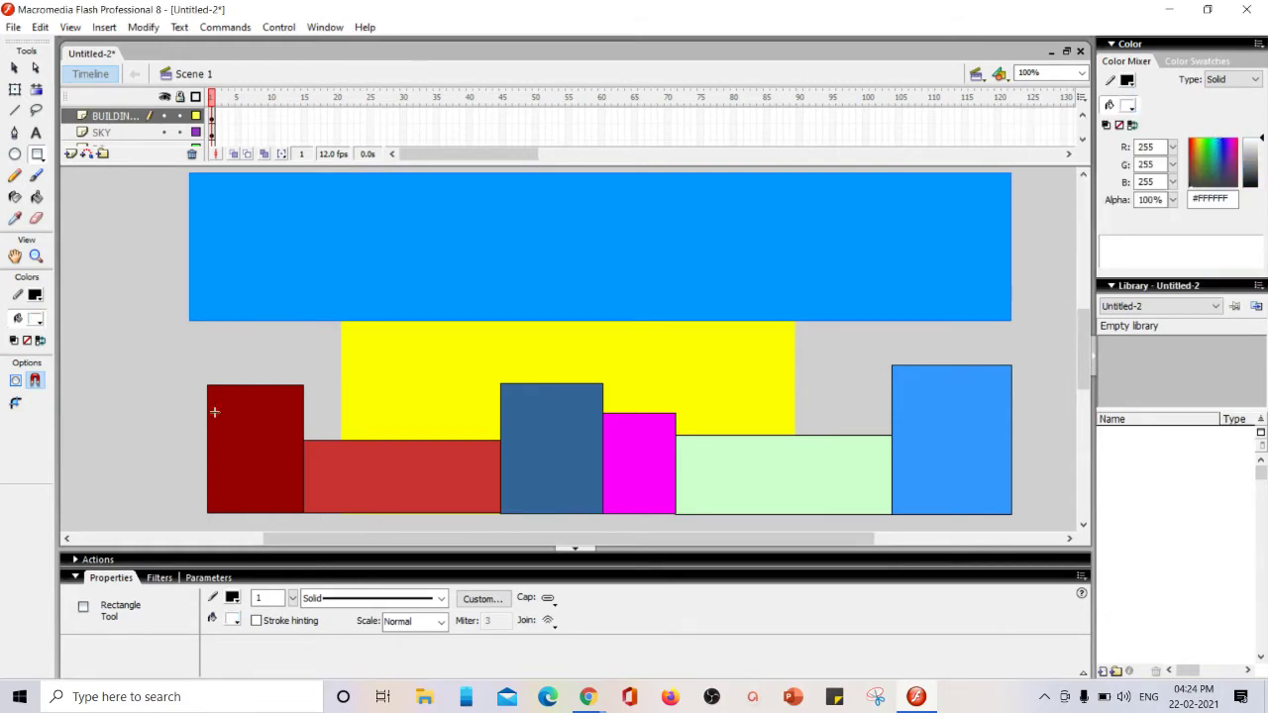
Draw white windows on the dark red, red and dark blue buildings
{"action": "left_click_drag", "start_coordinate": [220, 400], "coordinate": [268, 442]}
{"action": "left_click_drag", "start_coordinate": [278, 396], "coordinate": [294, 412]}
{"action": "mouse_move", "coordinate": [220, 456]}
{"action": "left_mouse_down"}
{"action": "mouse_move", "coordinate": [262, 499]}
{"action": "mouse_move", "coordinate": [283, 465]}
{"action": "mouse_move", "coordinate": [333, 463]}
{"action": "mouse_move", "coordinate": [376, 498]}
{"action": "left_mouse_up"}
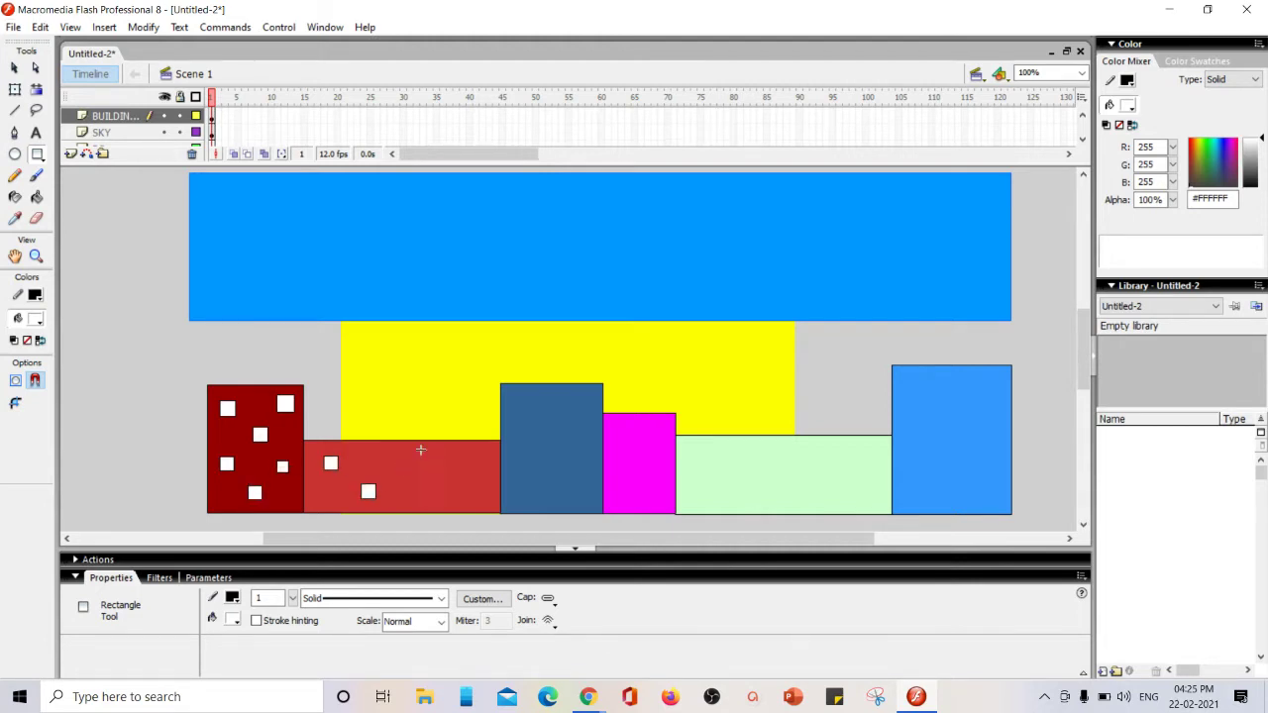
{"action": "left_click_drag", "start_coordinate": [397, 452], "coordinate": [442, 498]}
{"action": "left_click_drag", "start_coordinate": [469, 453], "coordinate": [485, 466]}
{"action": "left_click_drag", "start_coordinate": [515, 400], "coordinate": [566, 450]}
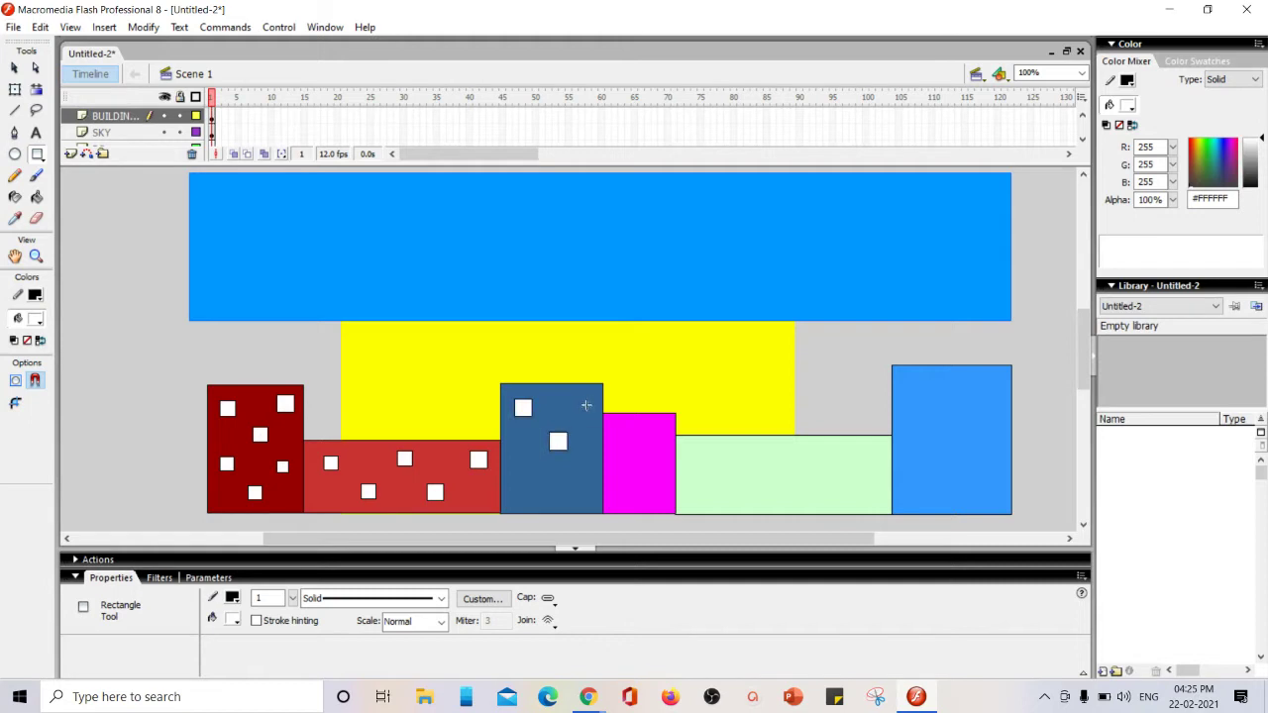
{"action": "left_click_drag", "start_coordinate": [577, 399], "coordinate": [597, 419]}
{"action": "mouse_move", "coordinate": [523, 471]}
{"action": "left_mouse_down"}
{"action": "mouse_move", "coordinate": [571, 492]}
{"action": "mouse_move", "coordinate": [581, 514]}
{"action": "left_mouse_up"}
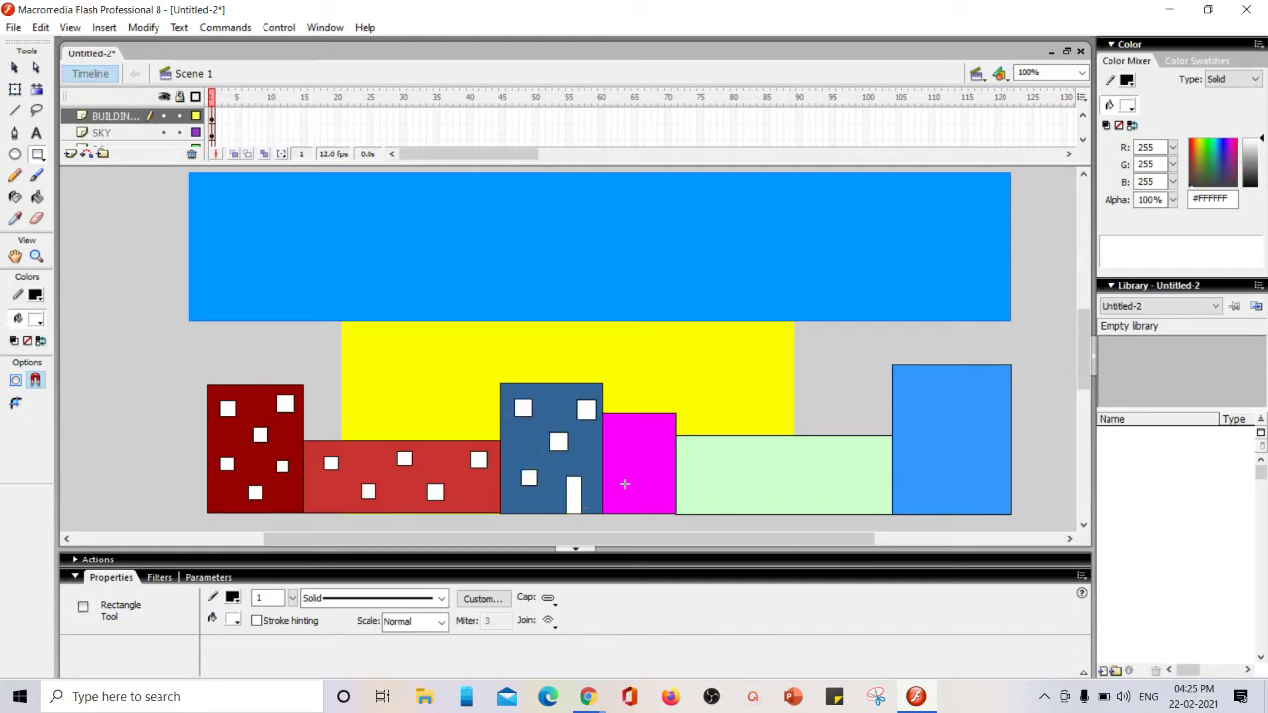
Add a white door to the magenta building and white windows to the light green and right blue buildings
{"action": "left_click_drag", "start_coordinate": [654, 486], "coordinate": [677, 514]}
{"action": "mouse_move", "coordinate": [614, 428]}
{"action": "left_mouse_down"}
{"action": "mouse_move", "coordinate": [632, 446]}
{"action": "mouse_move", "coordinate": [632, 481]}
{"action": "left_mouse_up"}
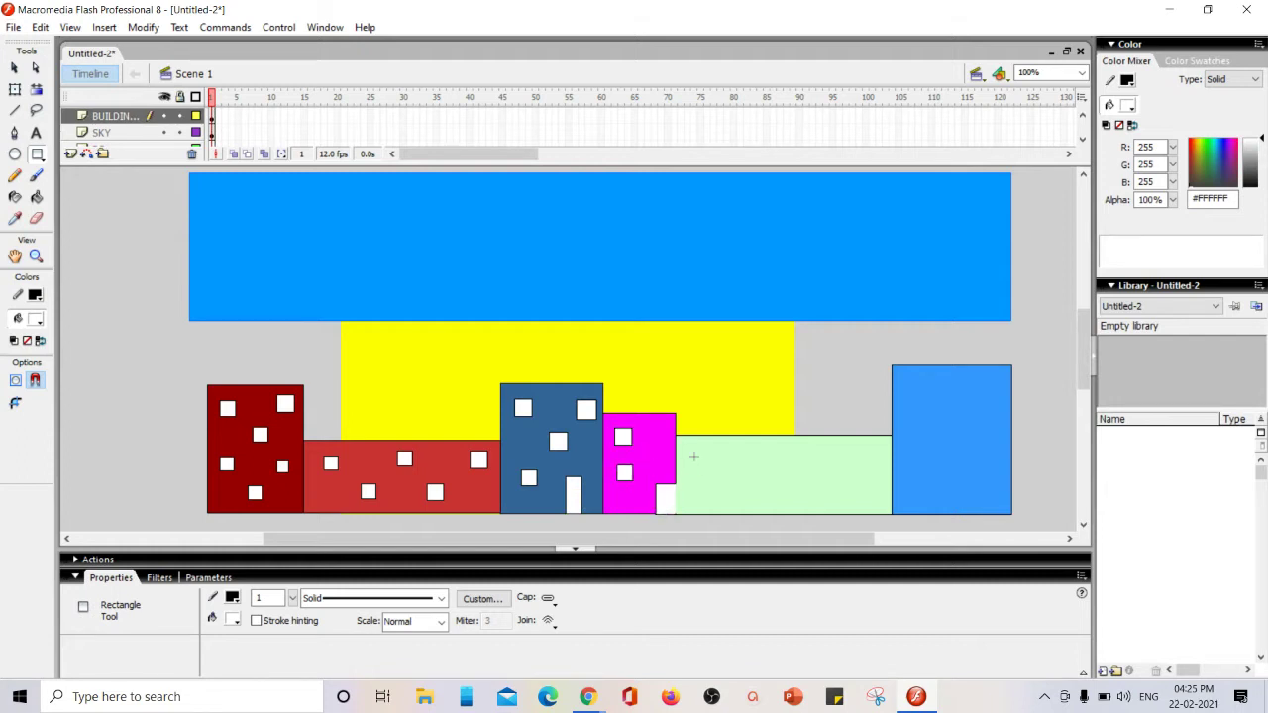
{"action": "left_click_drag", "start_coordinate": [702, 451], "coordinate": [721, 497]}
{"action": "mouse_move", "coordinate": [744, 449]}
{"action": "left_mouse_down"}
{"action": "mouse_move", "coordinate": [761, 466]}
{"action": "mouse_move", "coordinate": [760, 498]}
{"action": "left_mouse_up"}
{"action": "left_click_drag", "start_coordinate": [783, 453], "coordinate": [802, 497]}
{"action": "left_click_drag", "start_coordinate": [821, 452], "coordinate": [844, 498]}
{"action": "left_click_drag", "start_coordinate": [863, 454], "coordinate": [883, 496]}
{"action": "left_click_drag", "start_coordinate": [905, 383], "coordinate": [925, 401]}
{"action": "left_click_drag", "start_coordinate": [943, 425], "coordinate": [960, 442]}
{"action": "left_click_drag", "start_coordinate": [978, 377], "coordinate": [999, 397]}
{"action": "left_click_drag", "start_coordinate": [919, 465], "coordinate": [993, 514]}
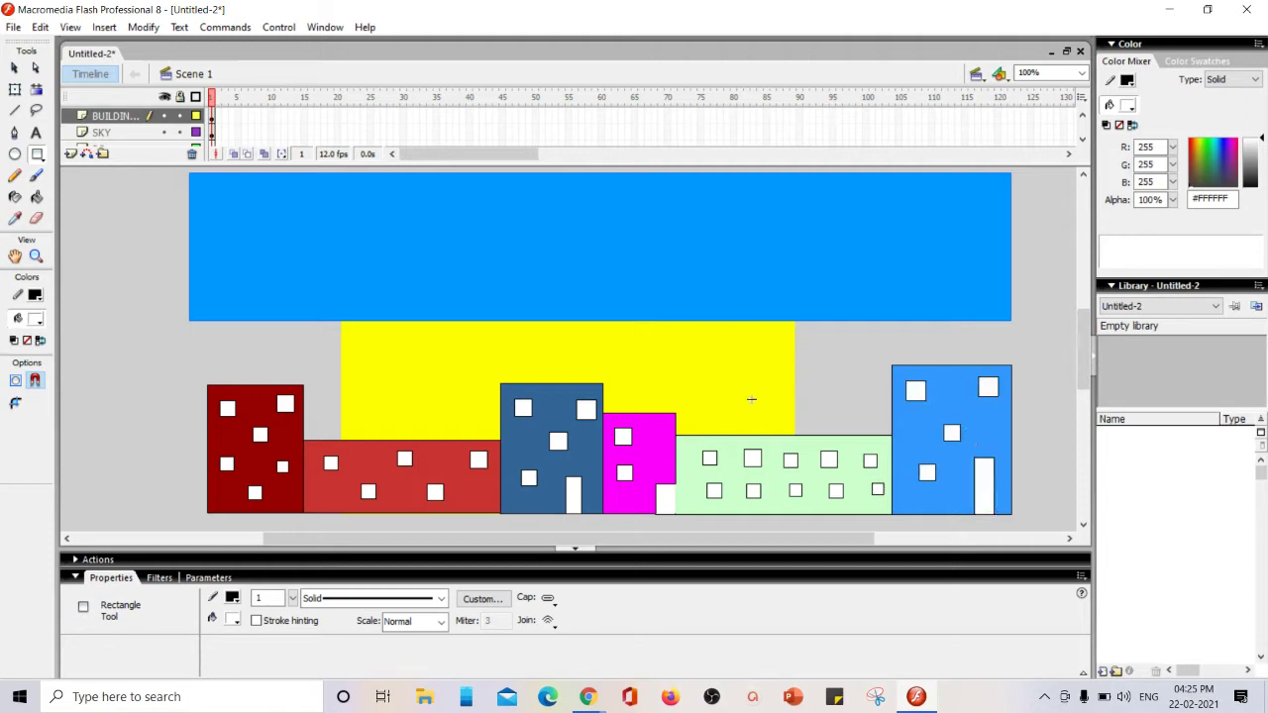
{"action": "scroll", "coordinate": [725, 395], "scroll_direction": "down", "scroll_amount": 3}
{"action": "scroll", "coordinate": [725, 395], "scroll_direction": "down", "scroll_amount": 3}
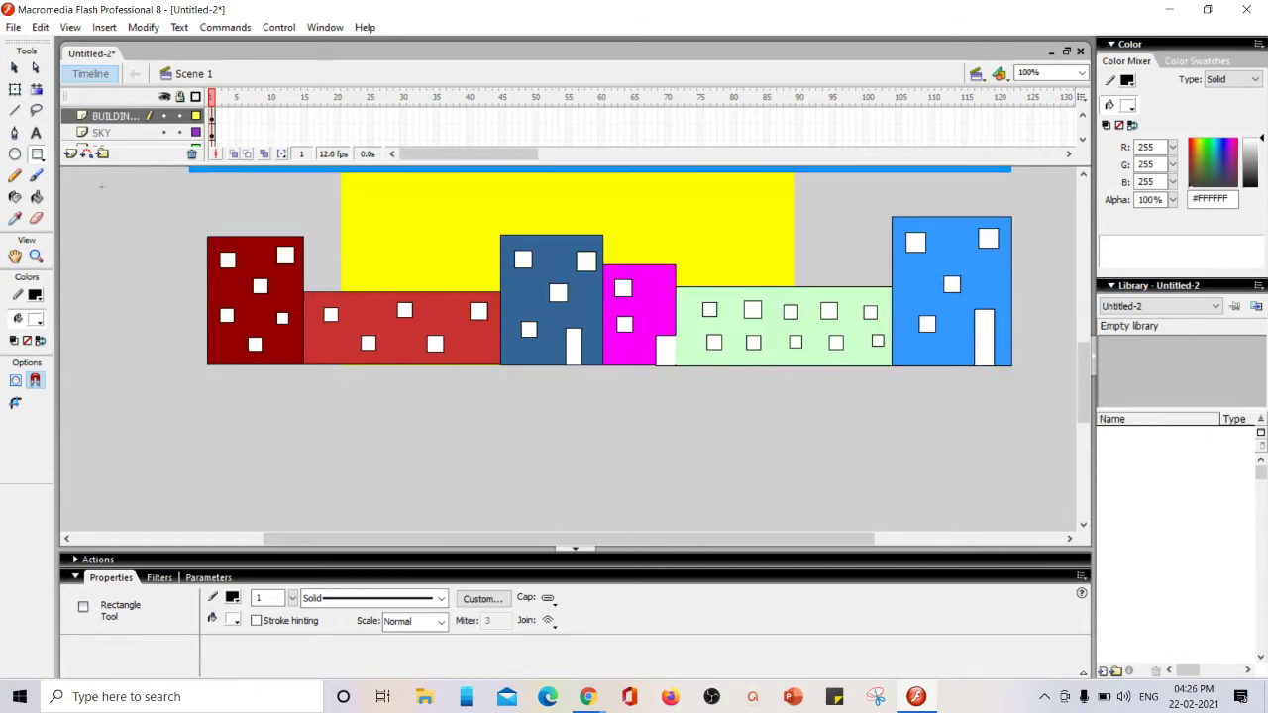
{"action": "scroll", "coordinate": [188, 324], "scroll_direction": "up", "scroll_amount": 3}
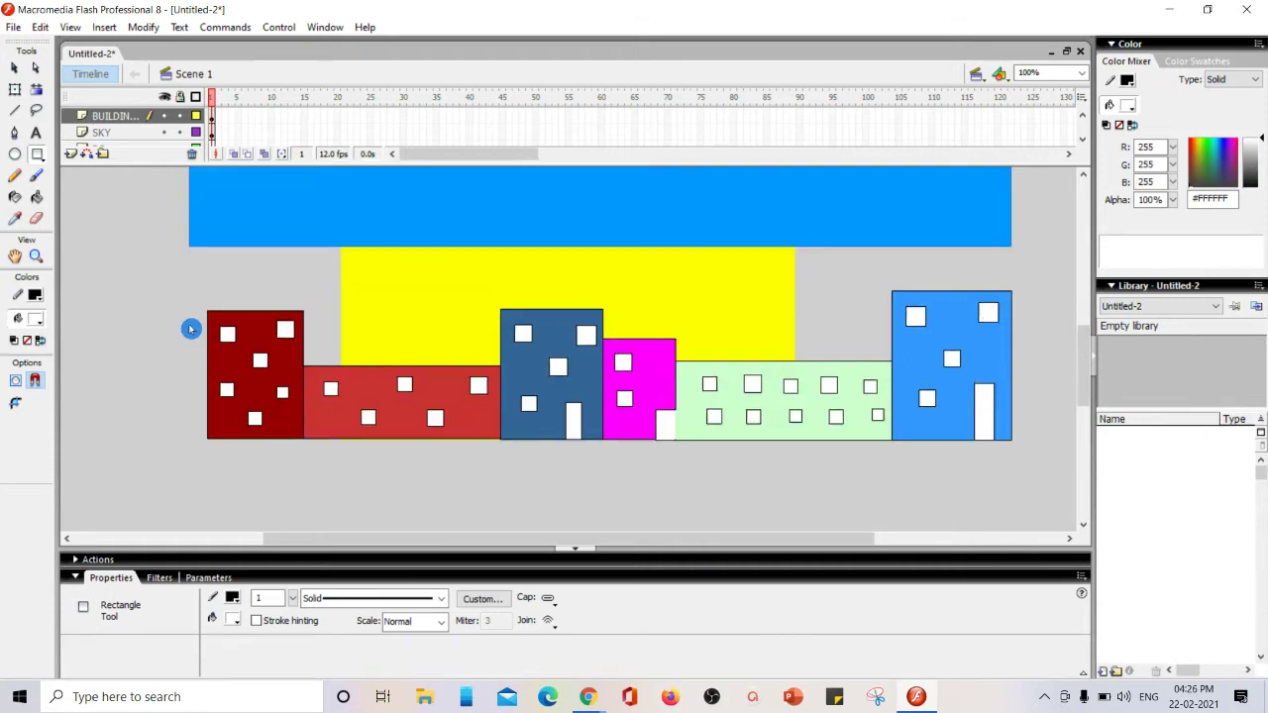
Add a ROAD layer and draw a wide black road rectangle across the stage bottom
{"action": "left_click", "coordinate": [70, 153]}
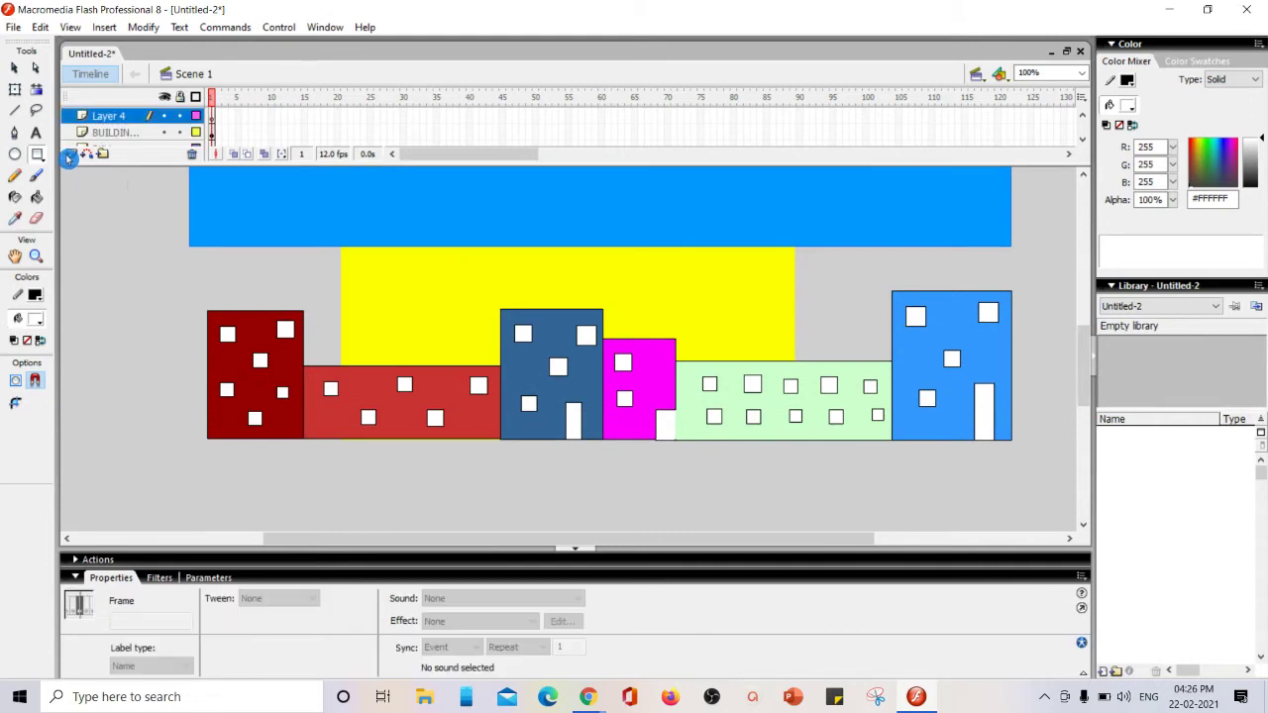
{"action": "double_click", "coordinate": [126, 116]}
{"action": "type", "text": "R"}
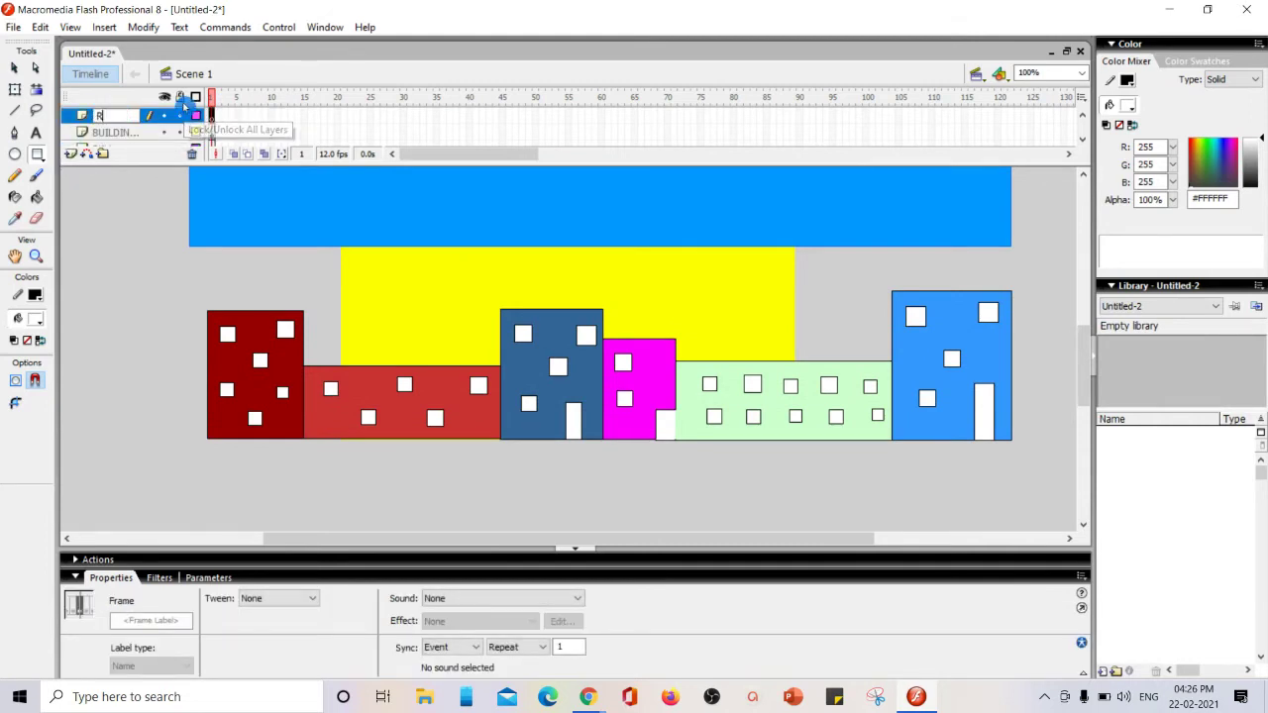
{"action": "type", "text": "OAD"}
{"action": "key", "text": "Return"}
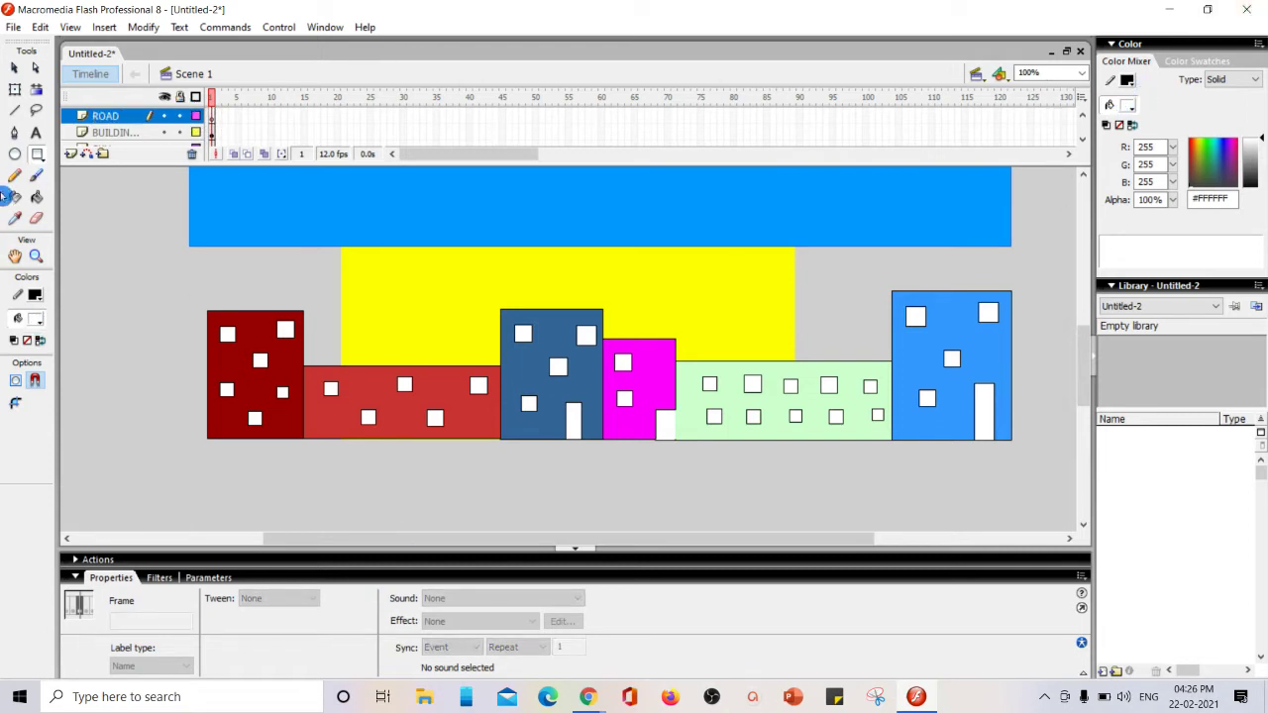
{"action": "left_click", "coordinate": [1129, 105]}
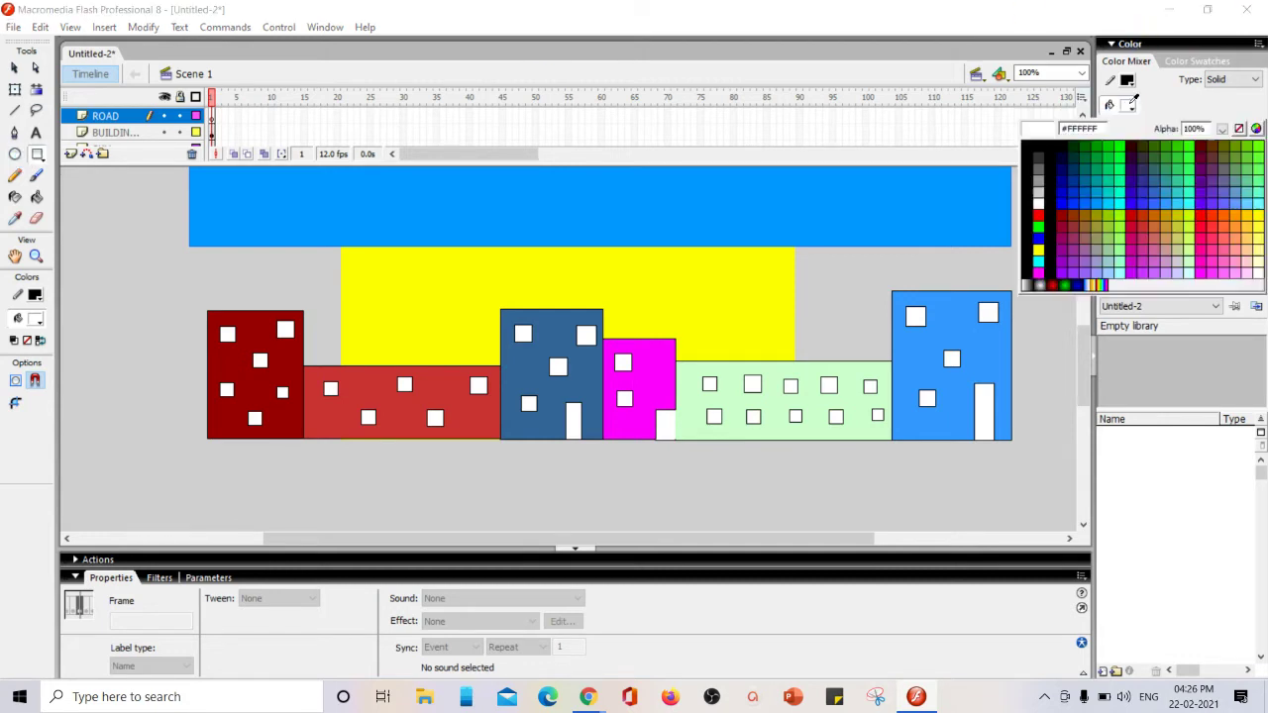
{"action": "left_click", "coordinate": [1038, 148]}
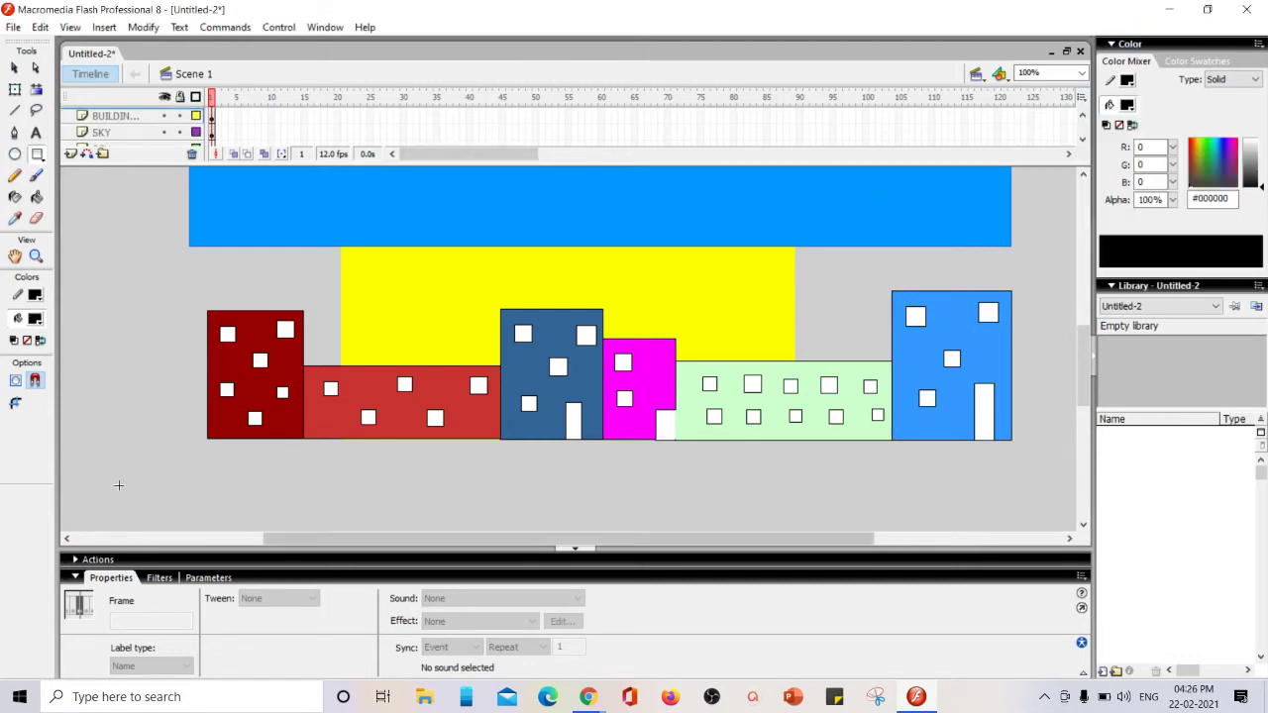
{"action": "left_click_drag", "start_coordinate": [127, 441], "coordinate": [1160, 531]}
Stripe the black road with thin white lane markings
{"action": "scroll", "coordinate": [842, 416], "scroll_direction": "down", "scroll_amount": 5}
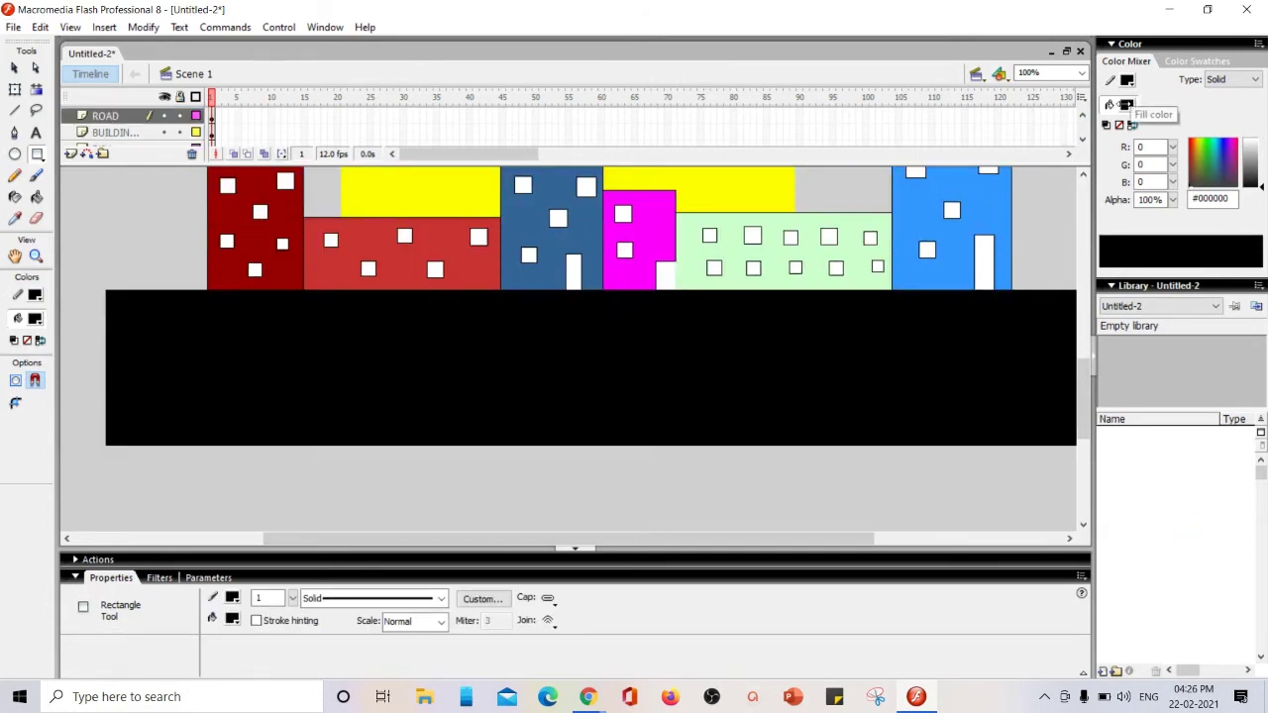
{"action": "left_click", "coordinate": [1129, 104]}
{"action": "left_click", "coordinate": [1034, 205]}
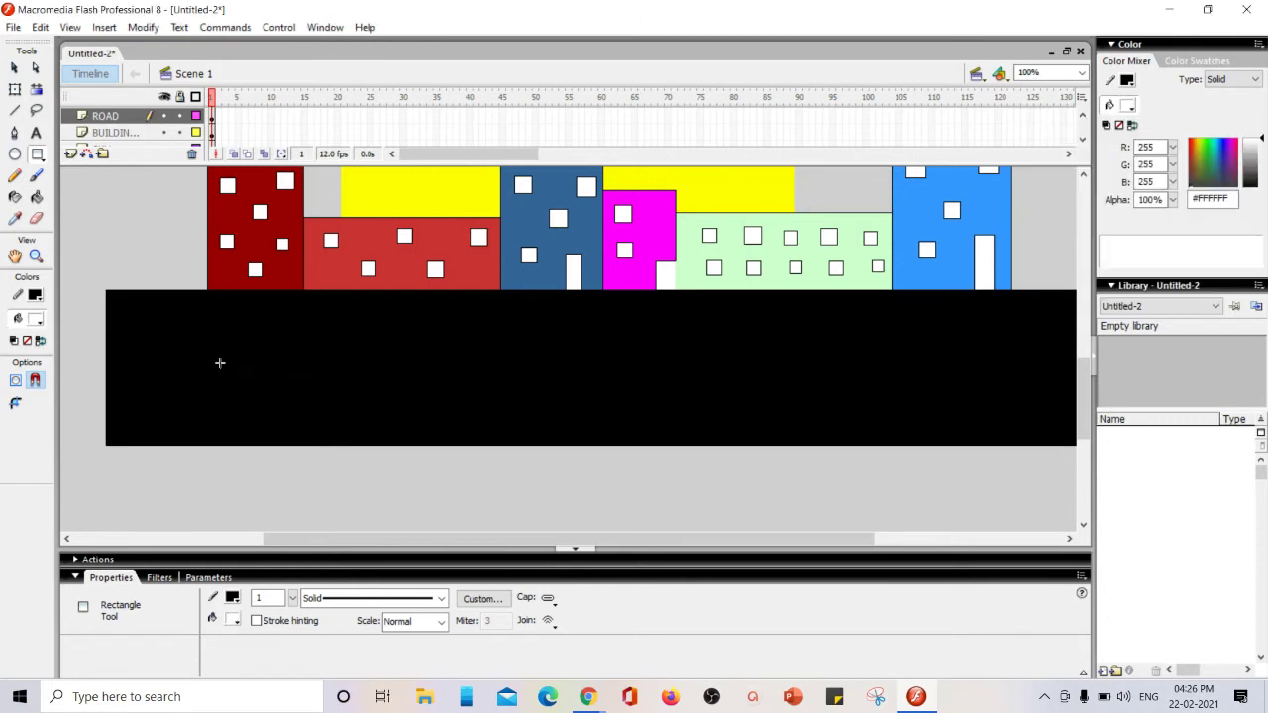
{"action": "left_click_drag", "start_coordinate": [175, 360], "coordinate": [381, 373]}
{"action": "left_click_drag", "start_coordinate": [479, 360], "coordinate": [1035, 366]}
{"action": "left_click_drag", "start_coordinate": [728, 540], "coordinate": [842, 525]}
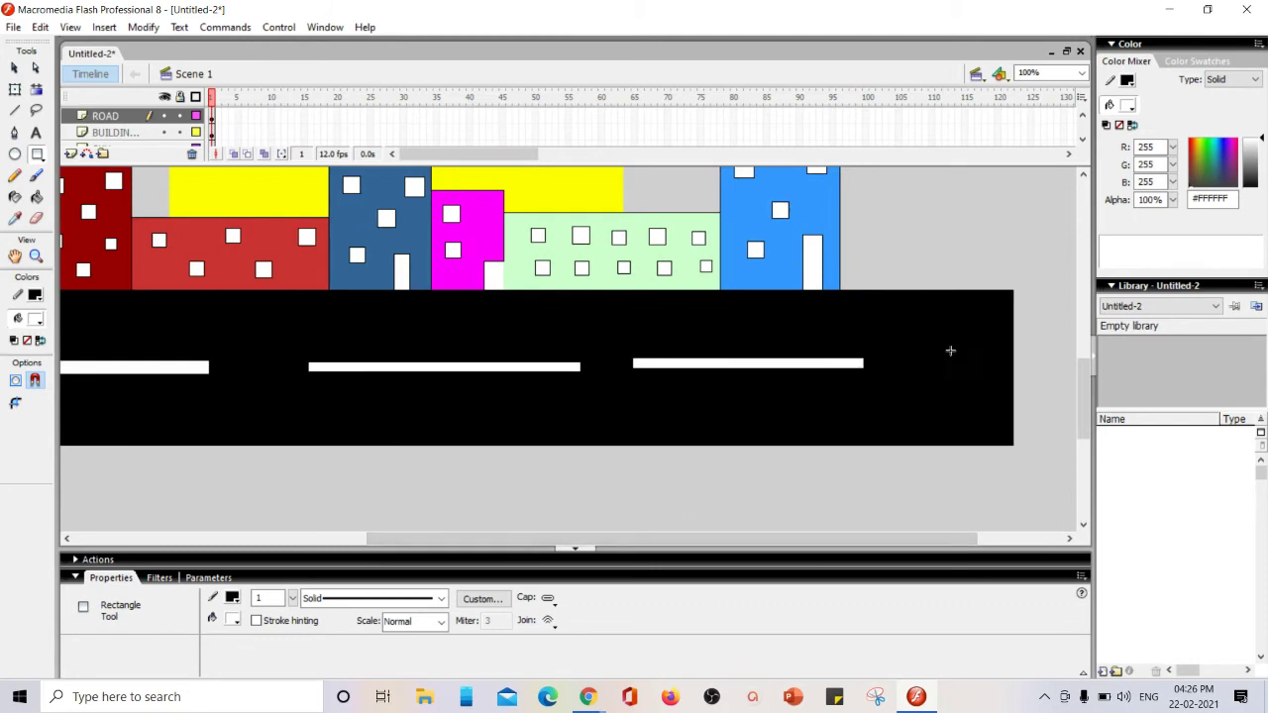
{"action": "left_click_drag", "start_coordinate": [944, 350], "coordinate": [1014, 368]}
{"action": "left_click_drag", "start_coordinate": [922, 538], "coordinate": [861, 535]}
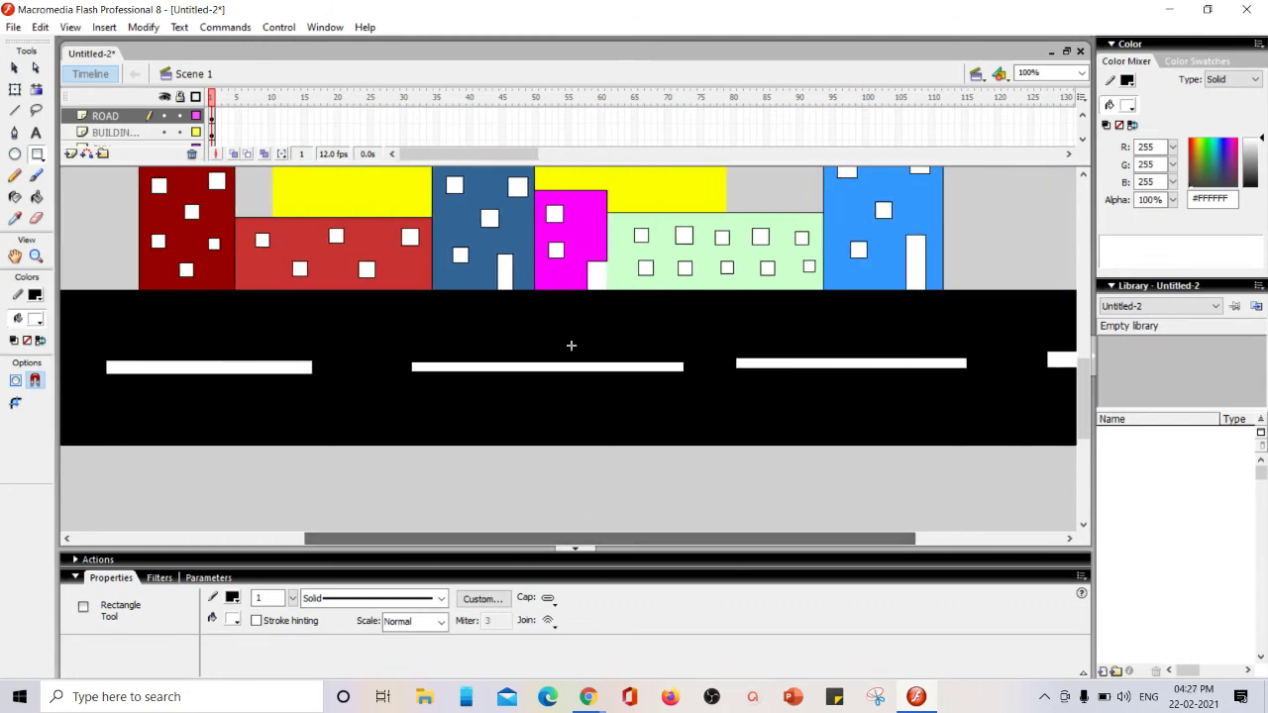
{"action": "scroll", "coordinate": [559, 337], "scroll_direction": "up", "scroll_amount": 4}
{"action": "scroll", "coordinate": [677, 297], "scroll_direction": "down", "scroll_amount": 4}
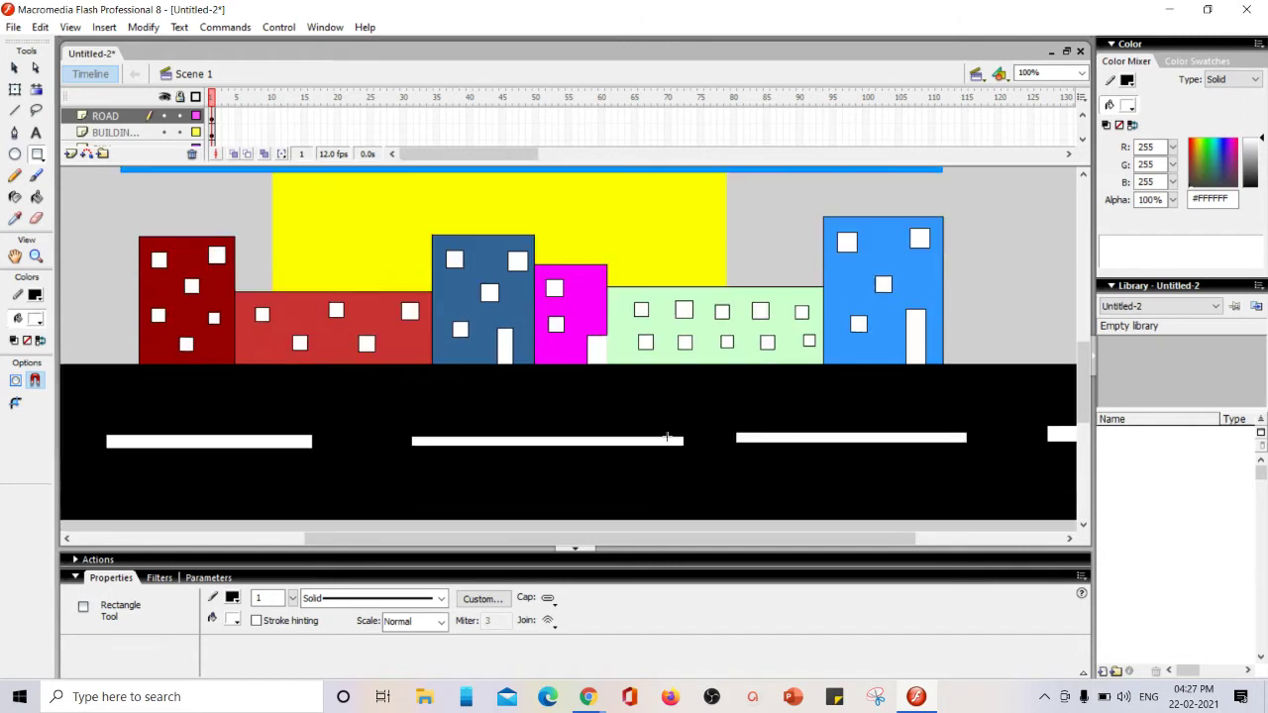
Add a new layer above ROAD named VEHICLE1
{"action": "left_click", "coordinate": [70, 153]}
{"action": "double_click", "coordinate": [111, 116]}
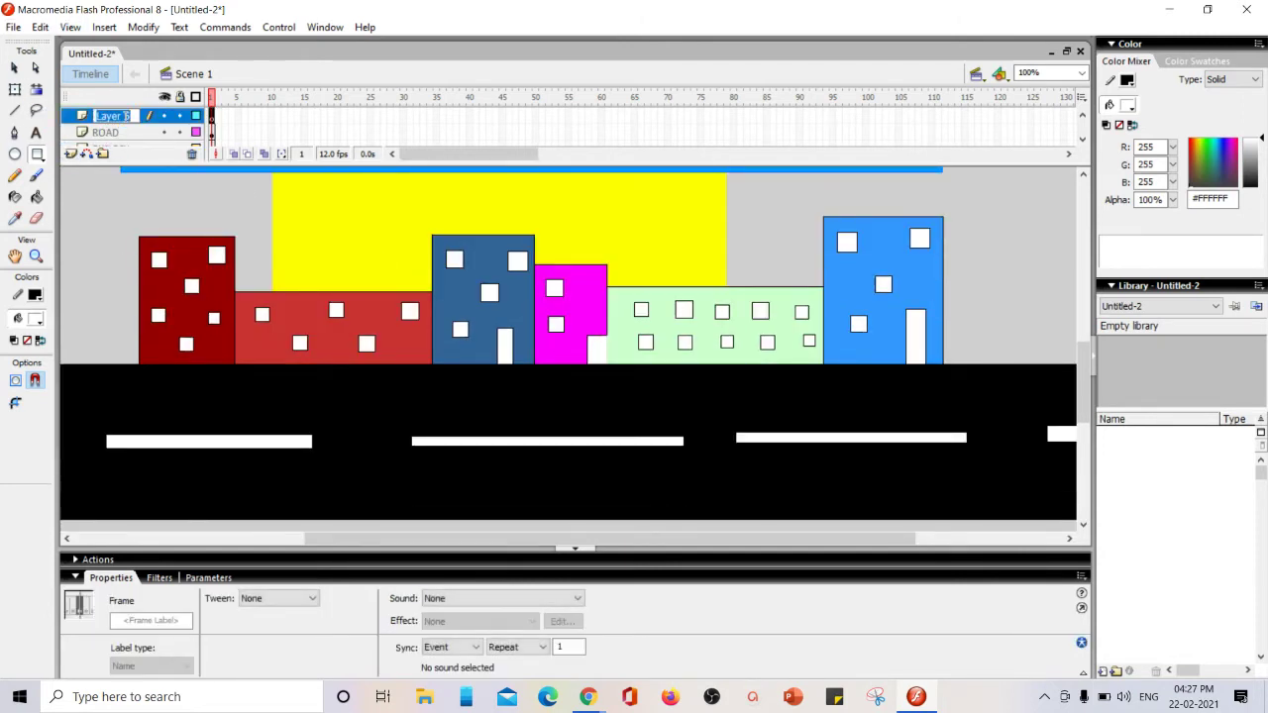
{"action": "type", "text": "VE"}
{"action": "left_click", "coordinate": [15, 67]}
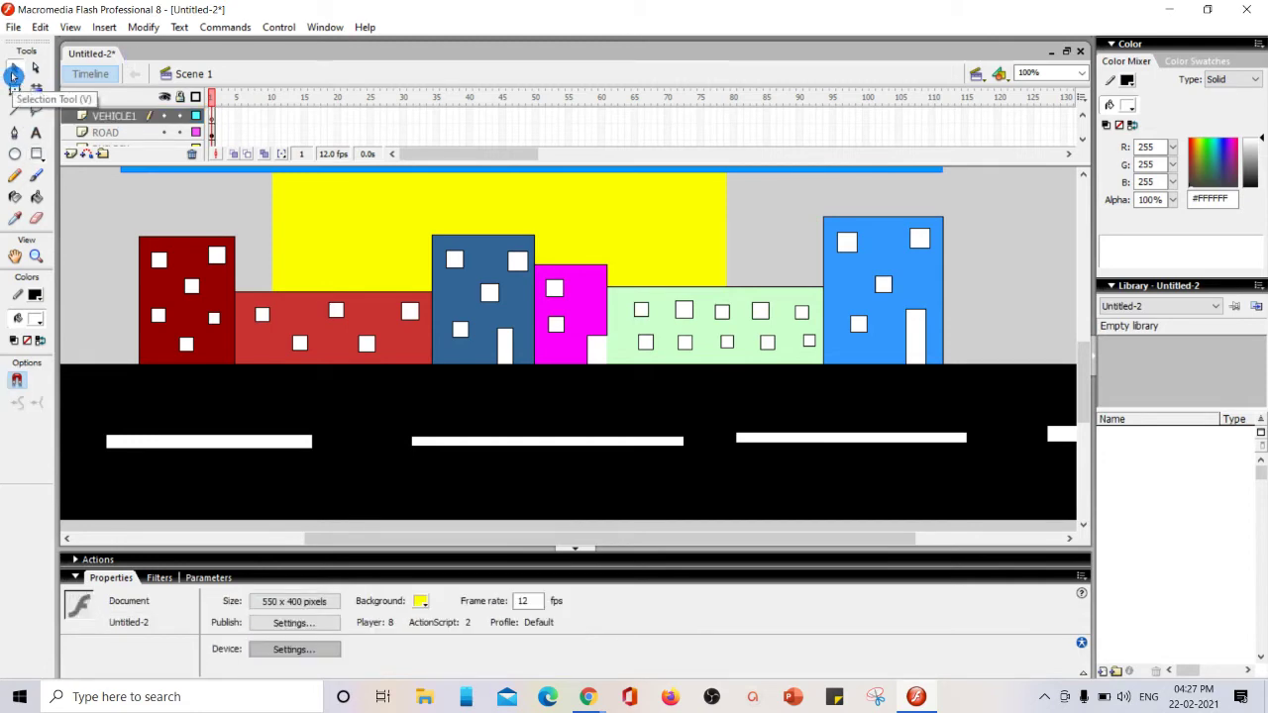
Draw a #0033FF blue L-shaped truck body from two rectangles at the road's lower left
{"action": "left_click", "coordinate": [37, 155]}
{"action": "left_click_drag", "start_coordinate": [523, 539], "coordinate": [465, 538]}
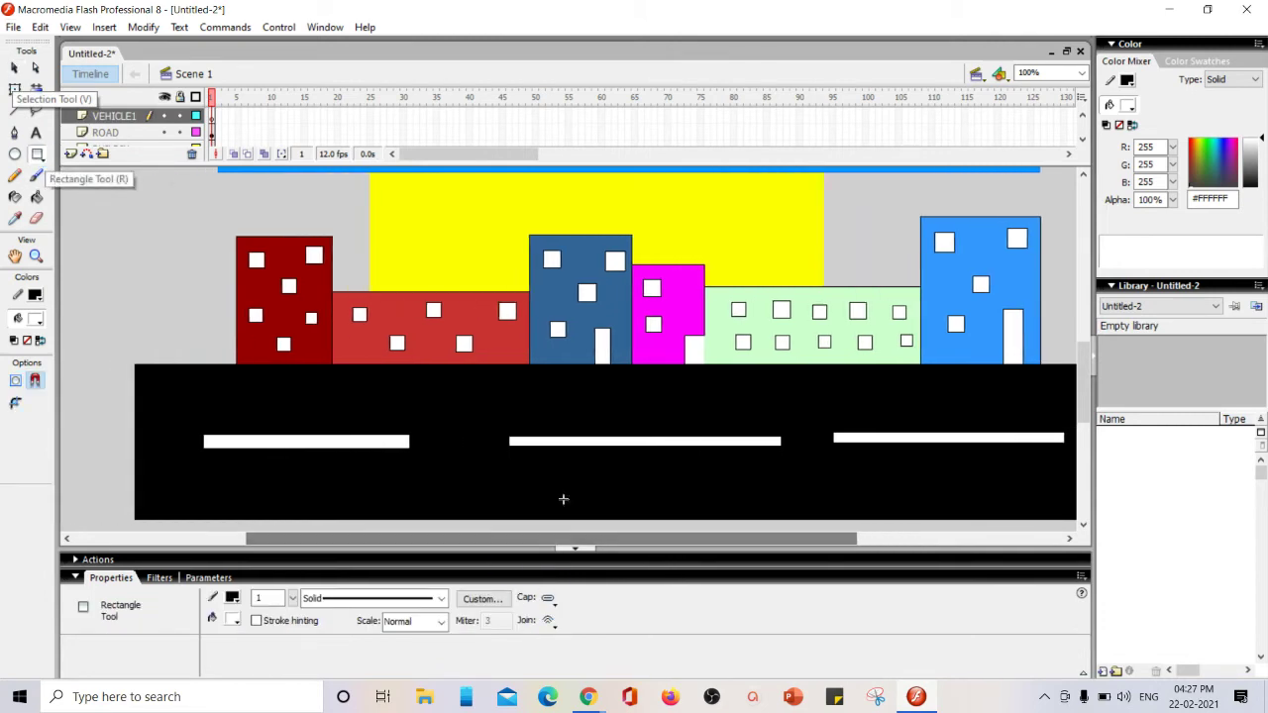
{"action": "left_click", "coordinate": [1129, 80]}
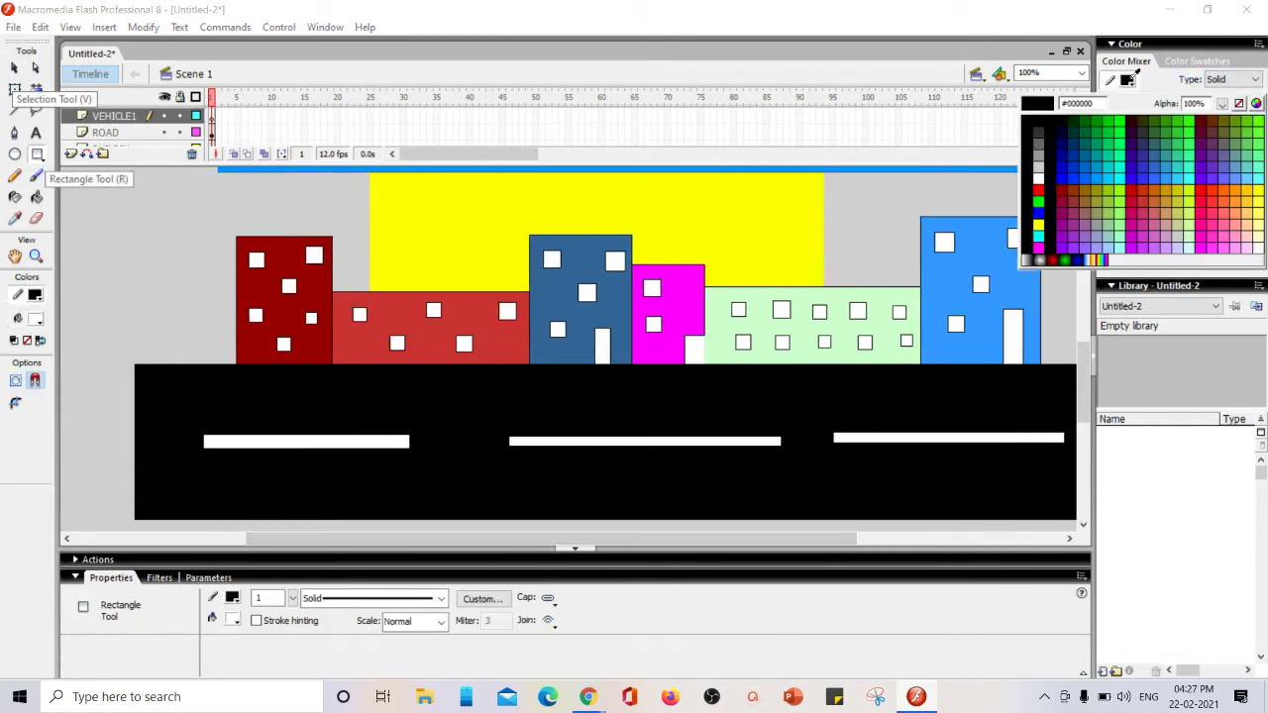
{"action": "left_click", "coordinate": [1072, 175]}
{"action": "left_click", "coordinate": [1130, 102]}
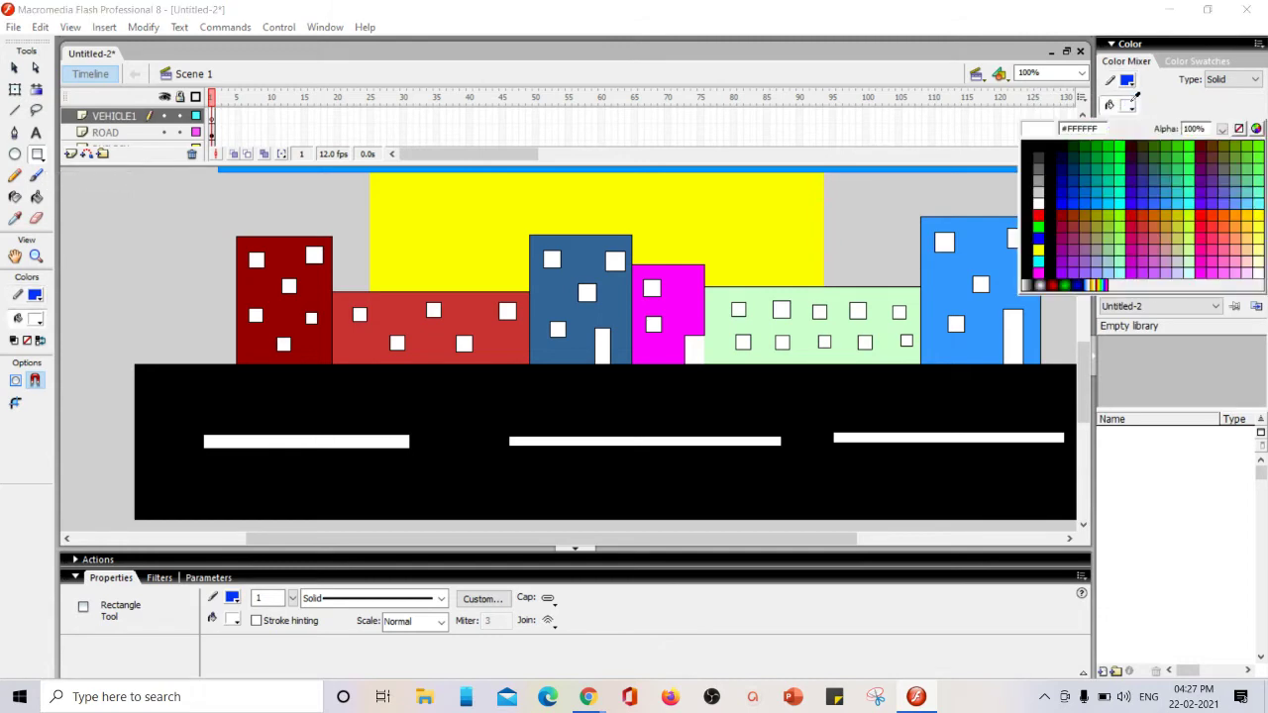
{"action": "left_click", "coordinate": [1074, 198]}
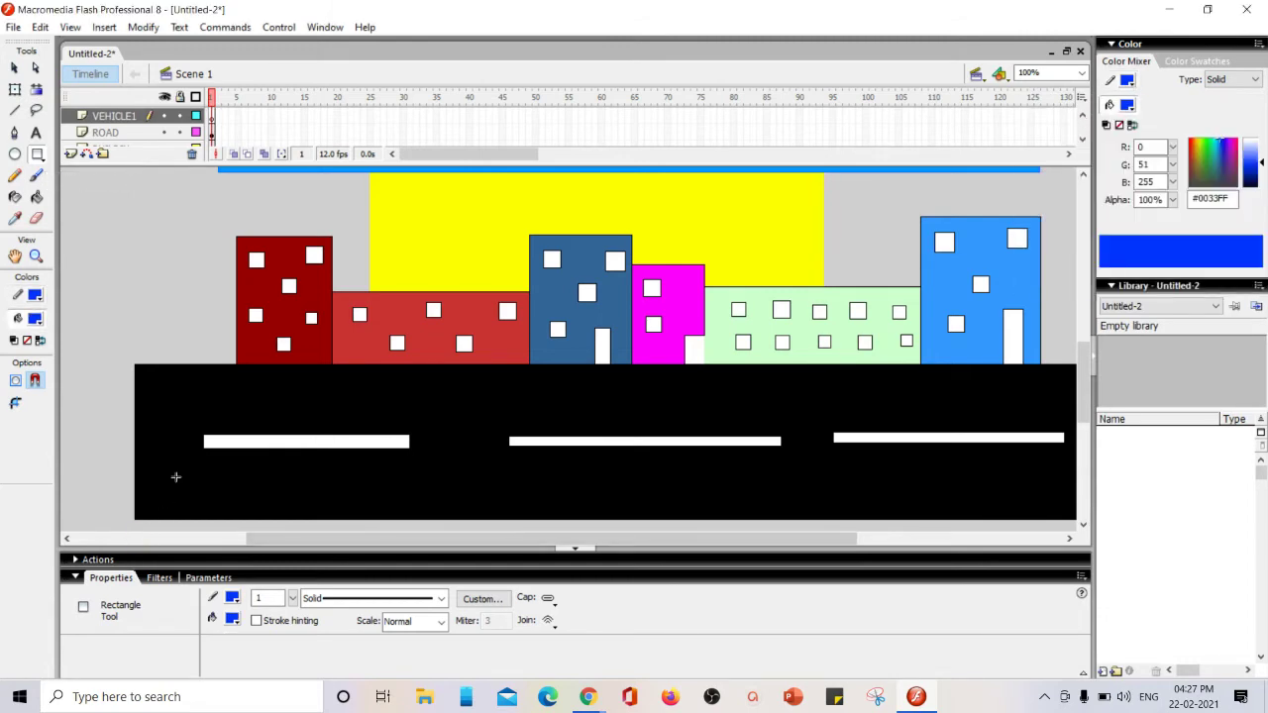
{"action": "left_click_drag", "start_coordinate": [166, 480], "coordinate": [266, 510]}
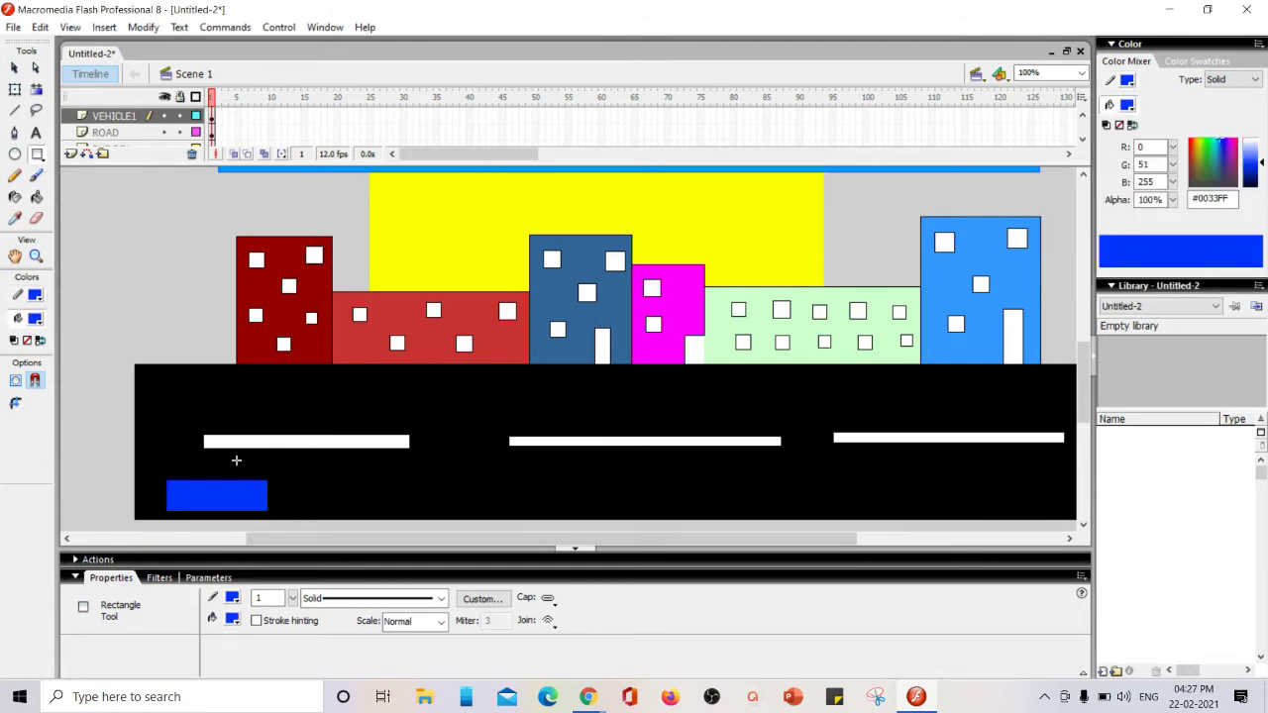
{"action": "left_click_drag", "start_coordinate": [236, 452], "coordinate": [268, 484]}
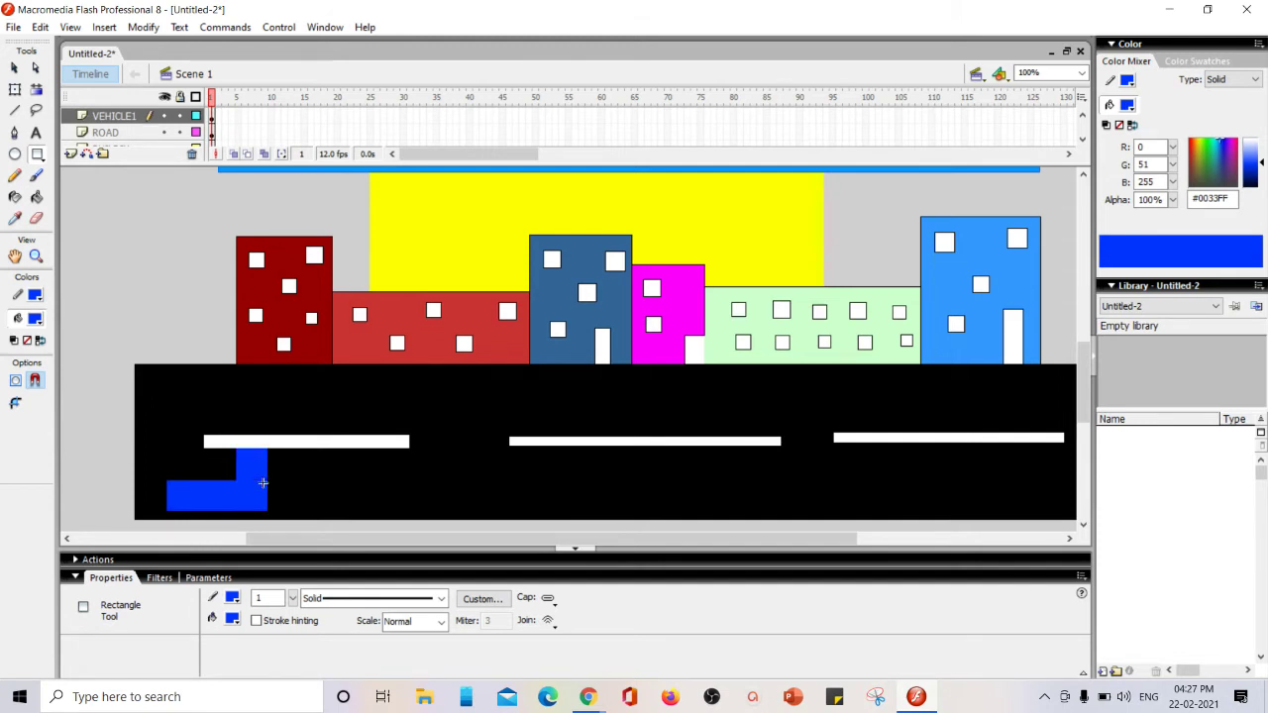
{"action": "scroll", "coordinate": [262, 482], "scroll_direction": "down", "scroll_amount": 2}
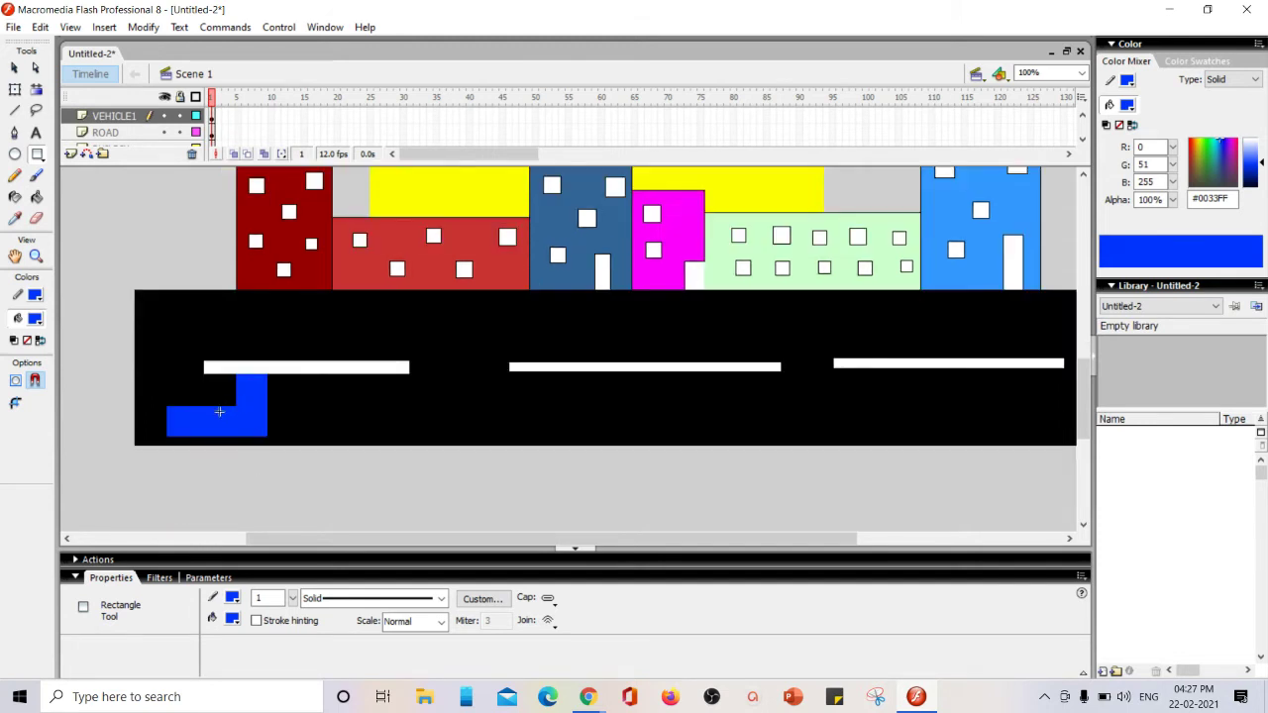
{"action": "left_click", "coordinate": [16, 156]}
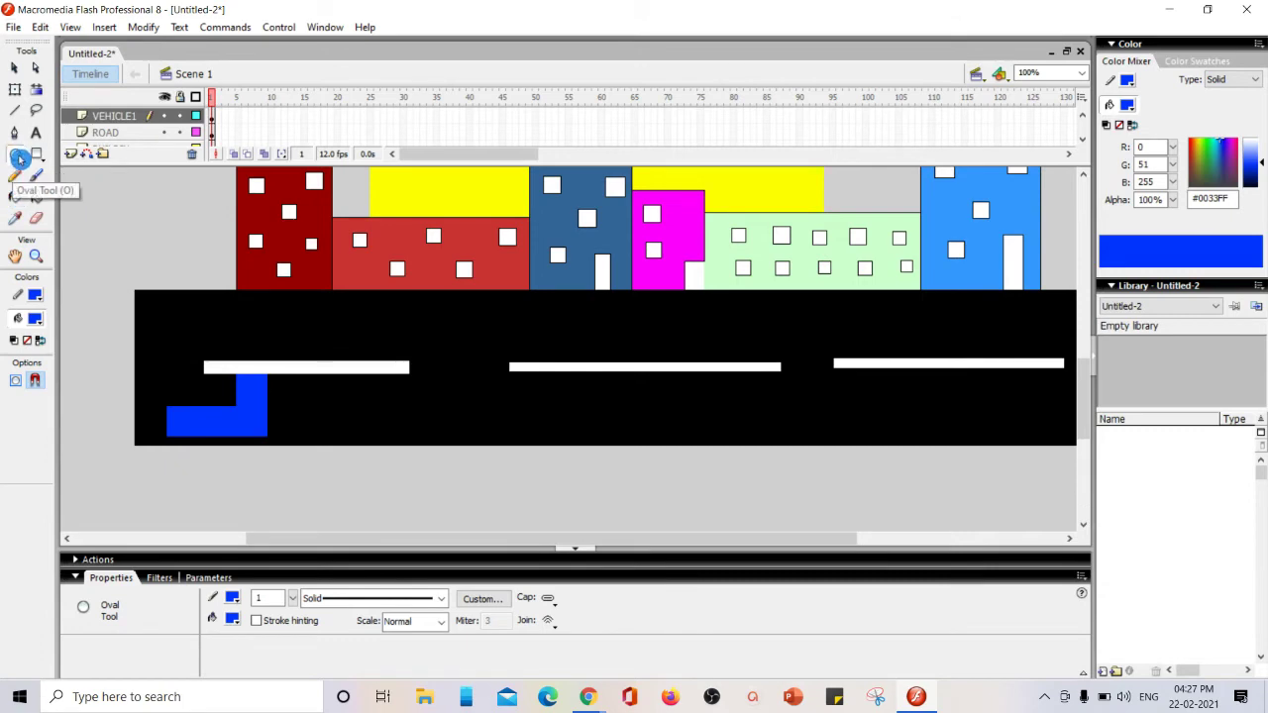
Draw grey radial-gradient wheels with a dark grey outline beneath the blue truck body
{"action": "left_click", "coordinate": [1126, 81]}
{"action": "left_click", "coordinate": [1040, 259]}
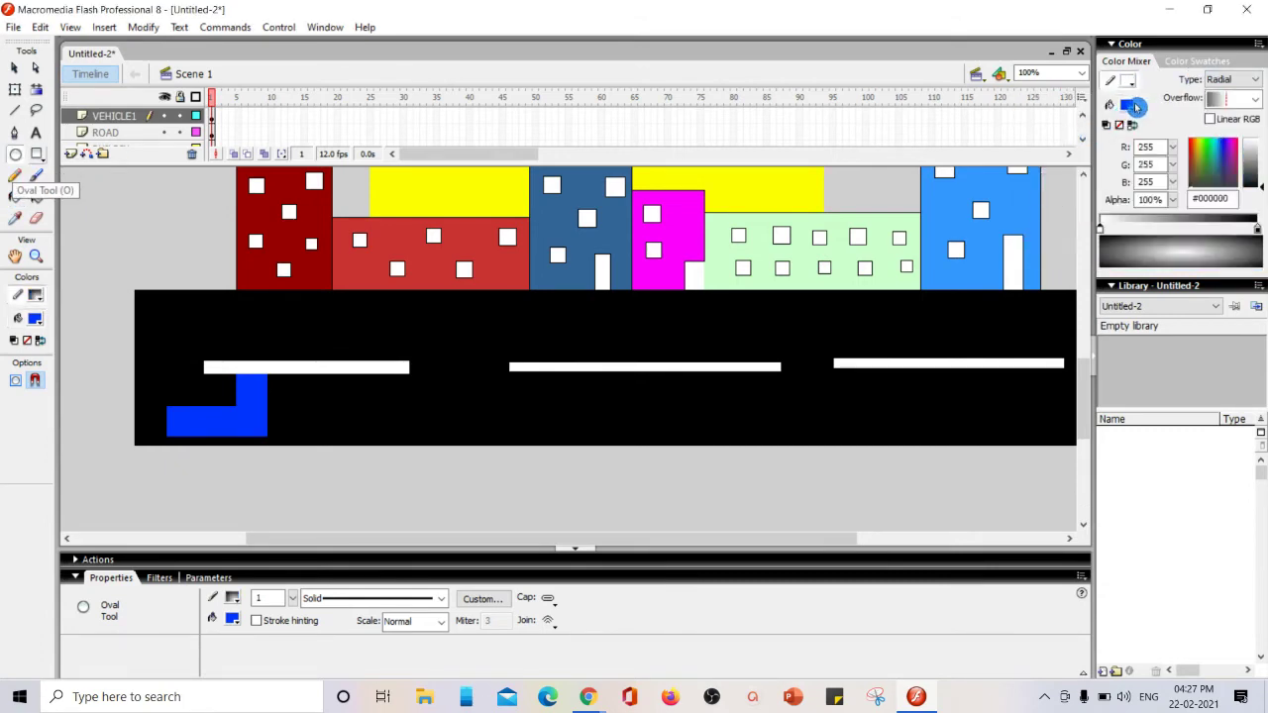
{"action": "left_click", "coordinate": [1146, 83]}
{"action": "left_click", "coordinate": [1036, 121]}
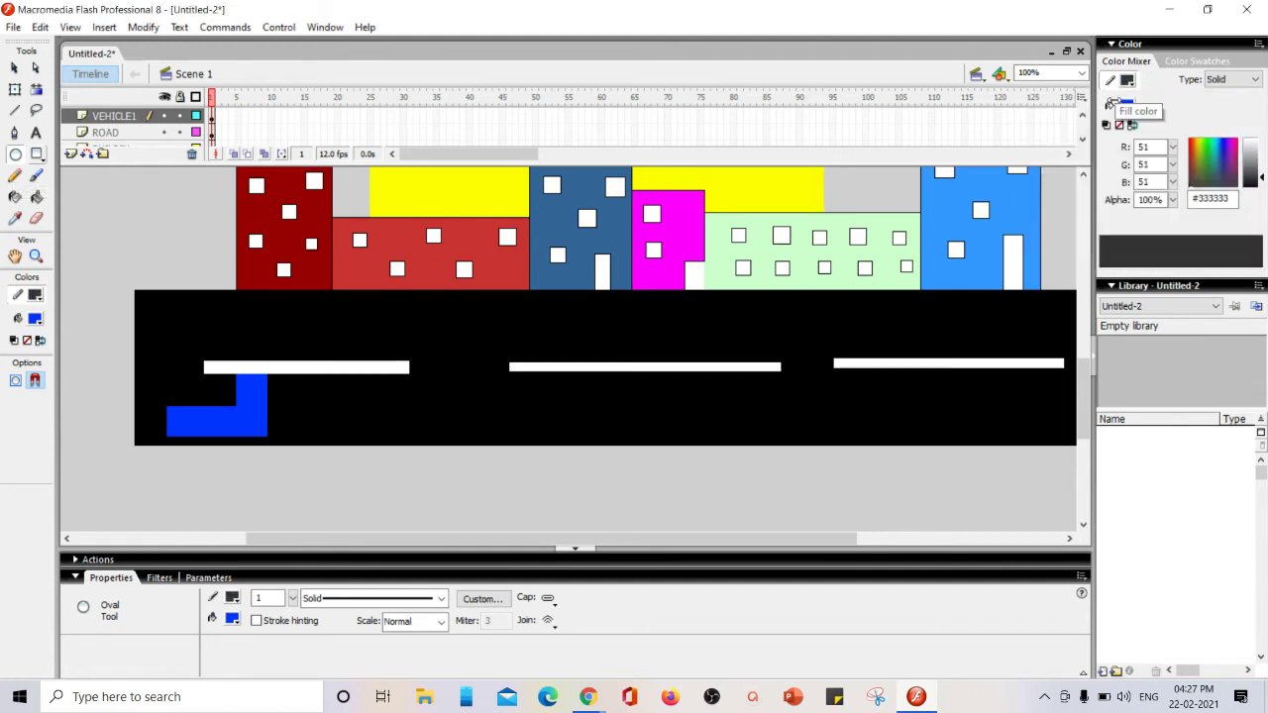
{"action": "left_click", "coordinate": [1132, 109]}
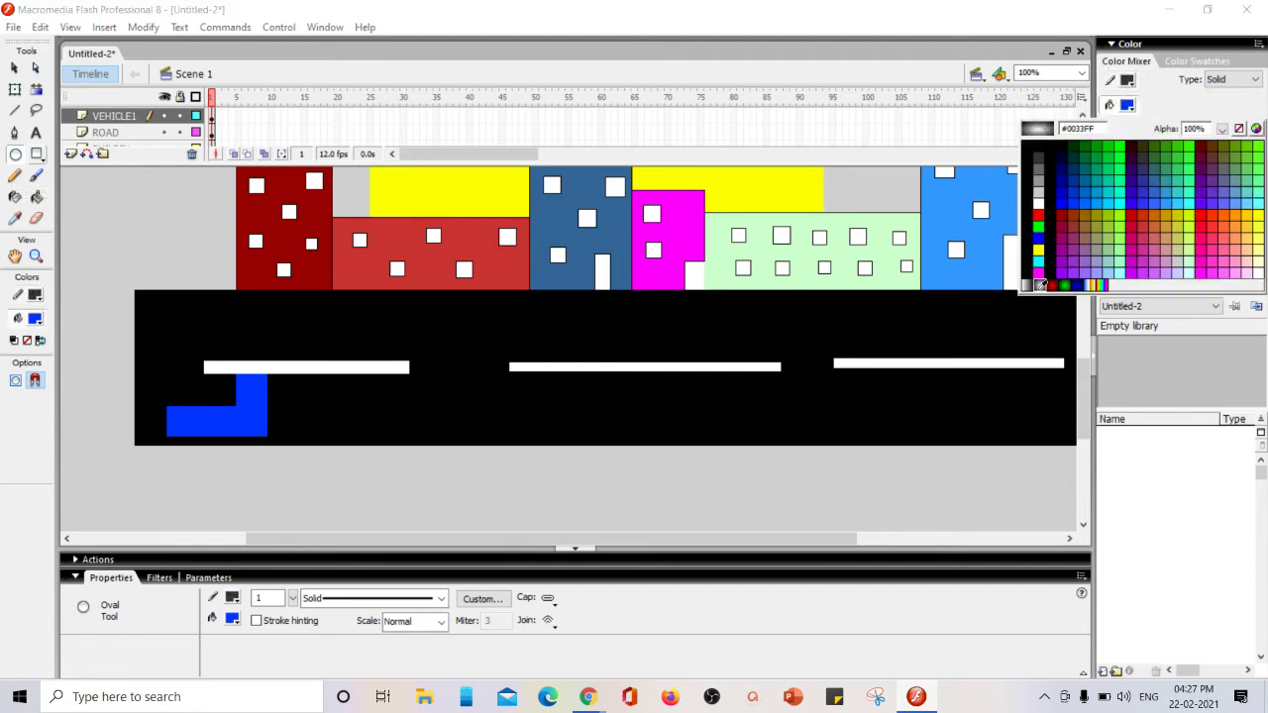
{"action": "left_click", "coordinate": [1040, 285]}
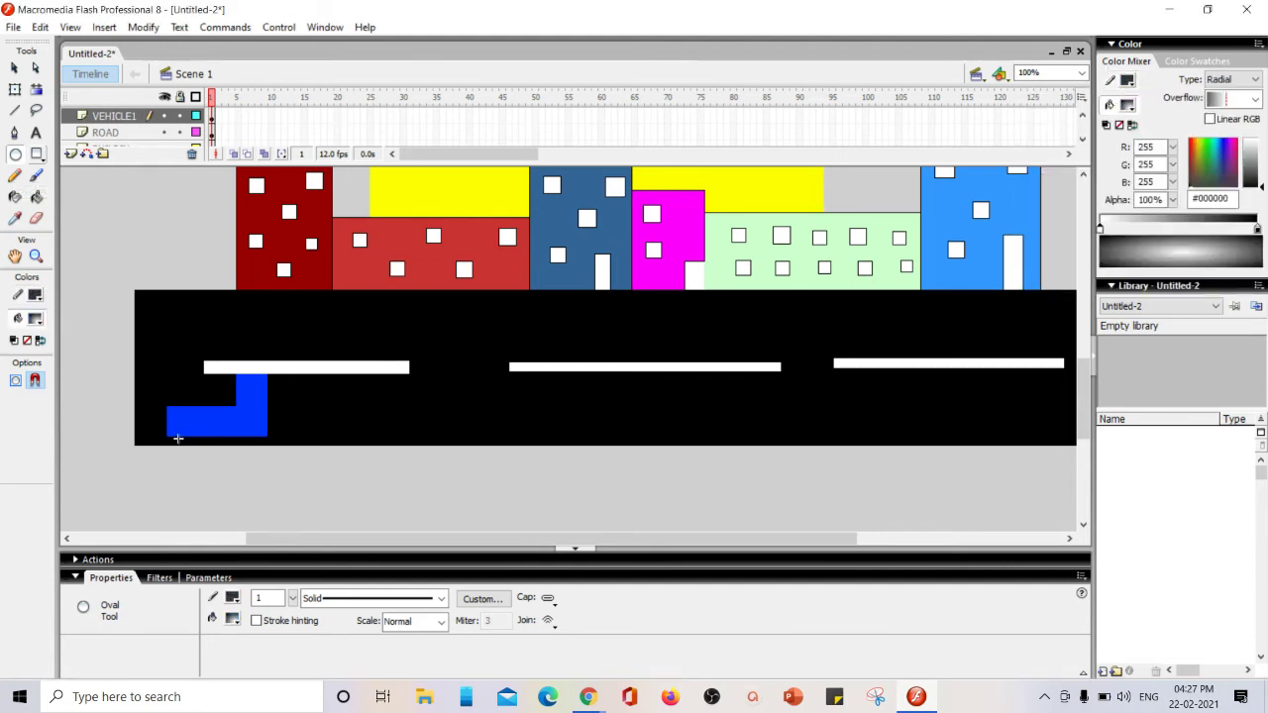
{"action": "left_click_drag", "start_coordinate": [178, 438], "coordinate": [262, 467]}
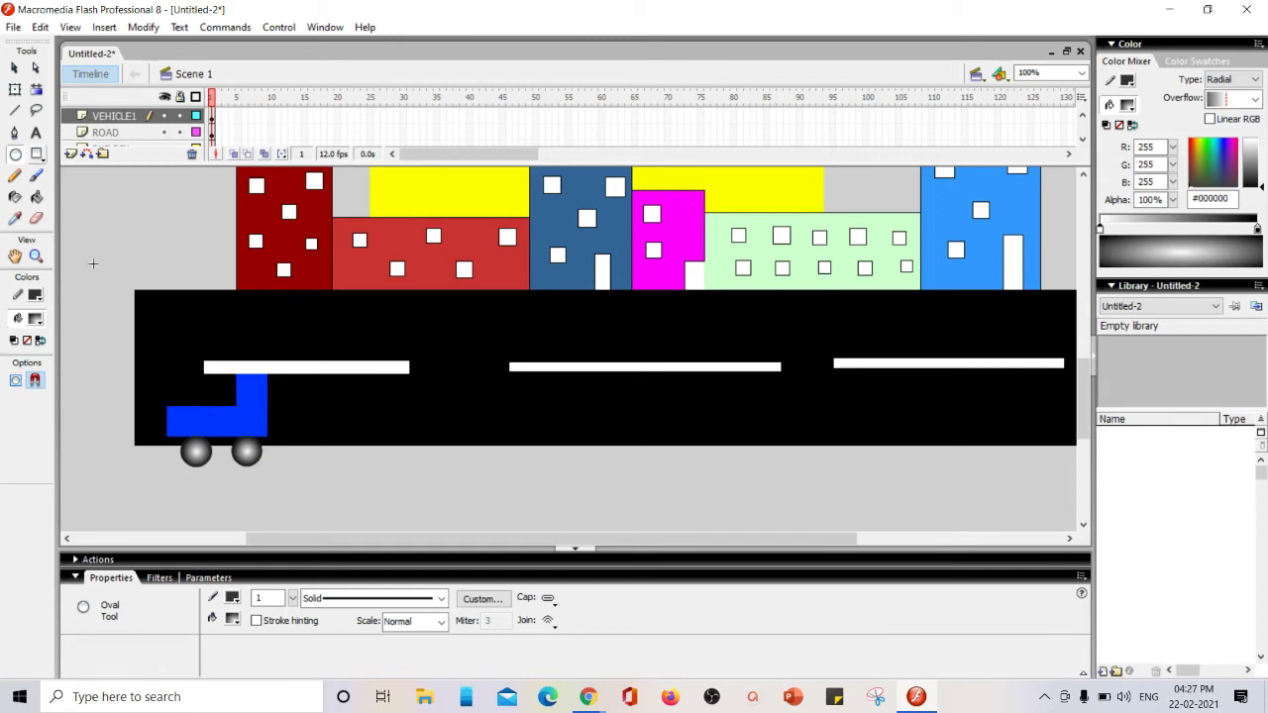
{"action": "left_click", "coordinate": [15, 68]}
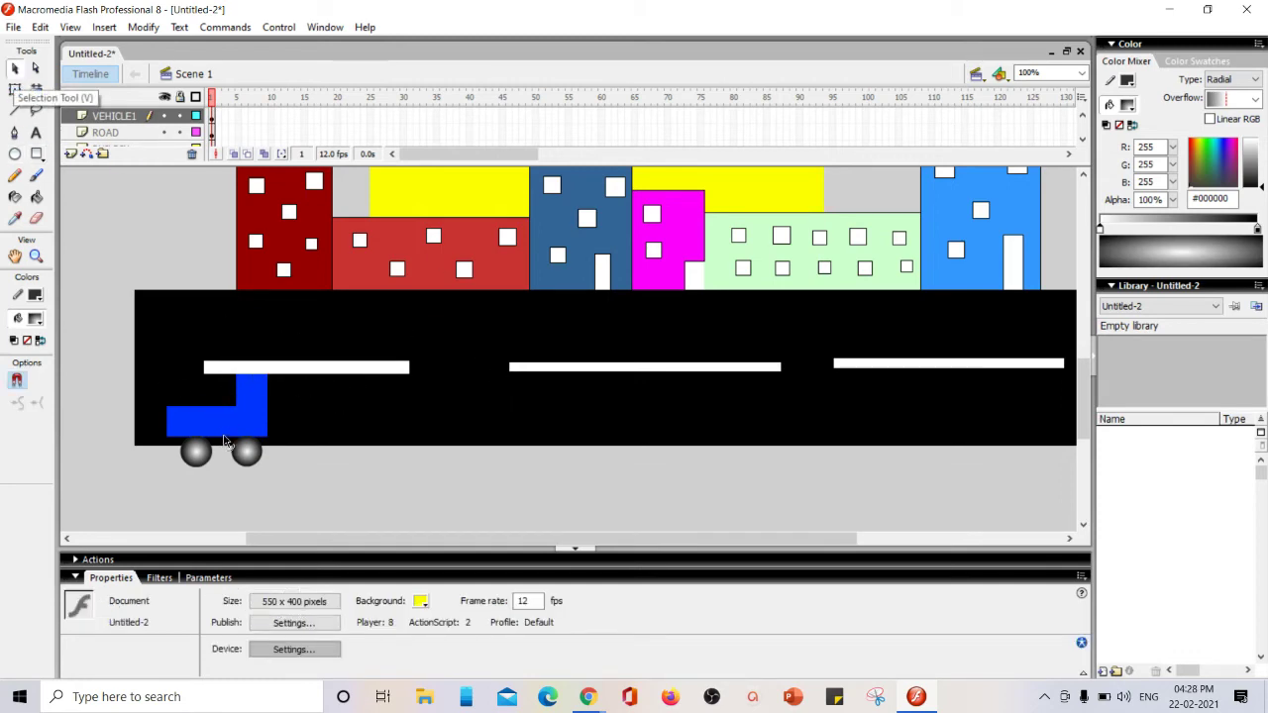
{"action": "left_click", "coordinate": [240, 423]}
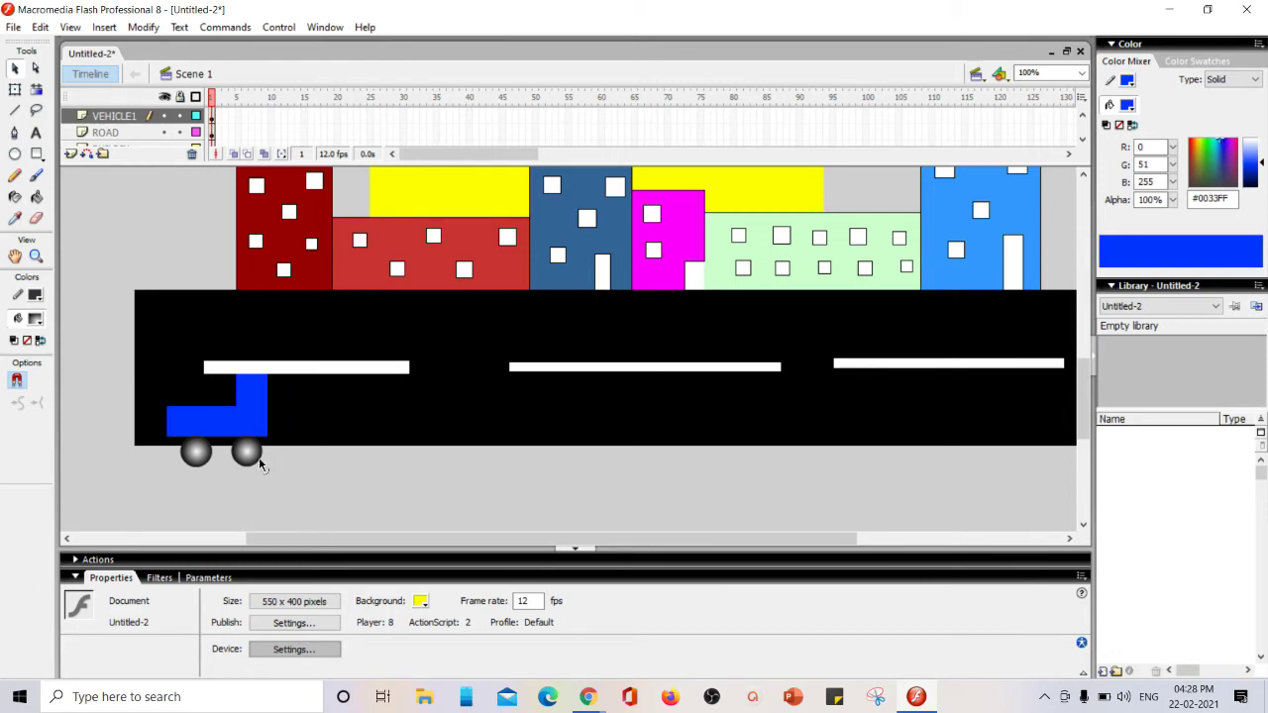
{"action": "left_click", "coordinate": [256, 458]}
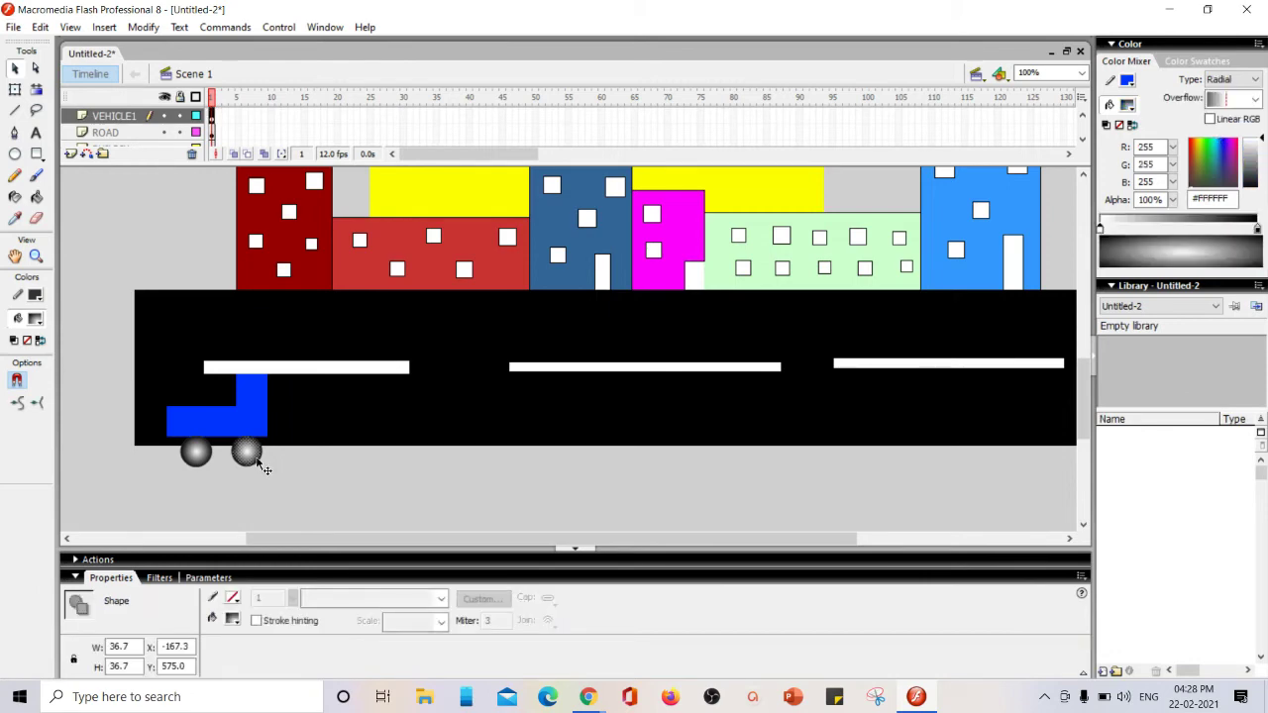
{"action": "left_click", "coordinate": [312, 425]}
{"action": "left_click", "coordinate": [312, 472]}
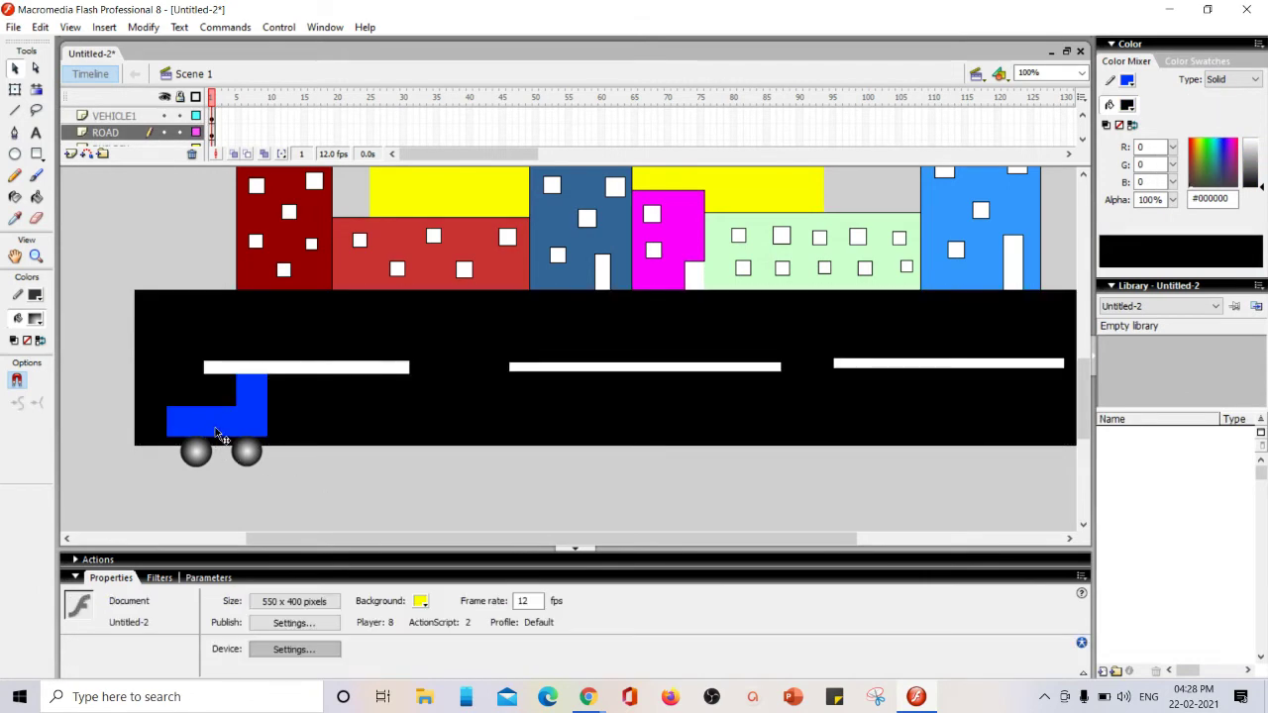
{"action": "left_click_drag", "start_coordinate": [220, 436], "coordinate": [340, 421]}
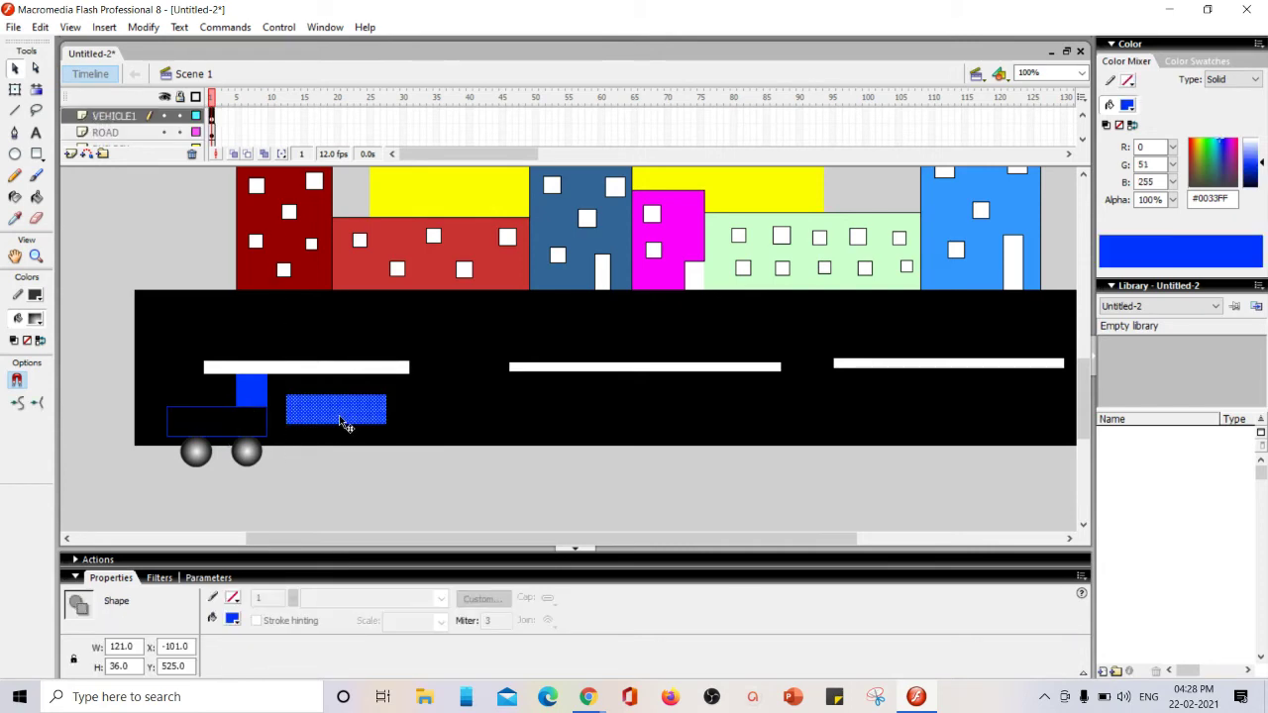
{"action": "key", "text": "ctrl+z"}
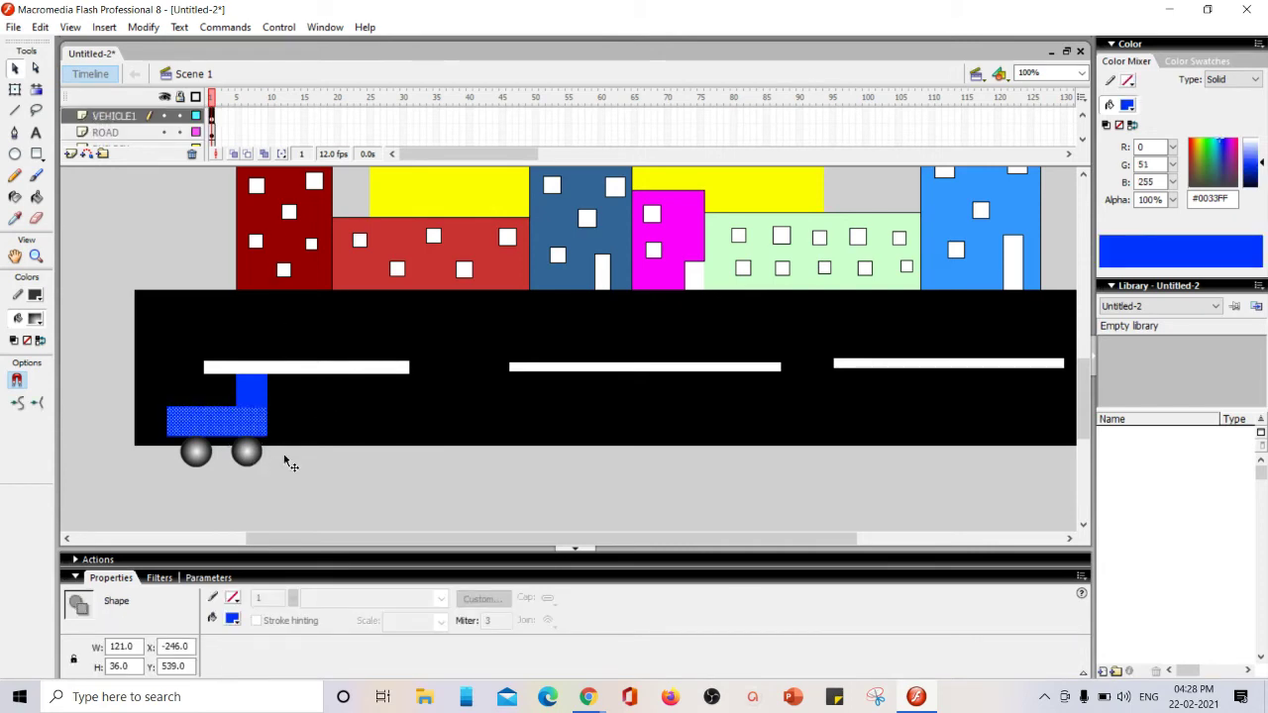
{"action": "left_click", "coordinate": [246, 452]}
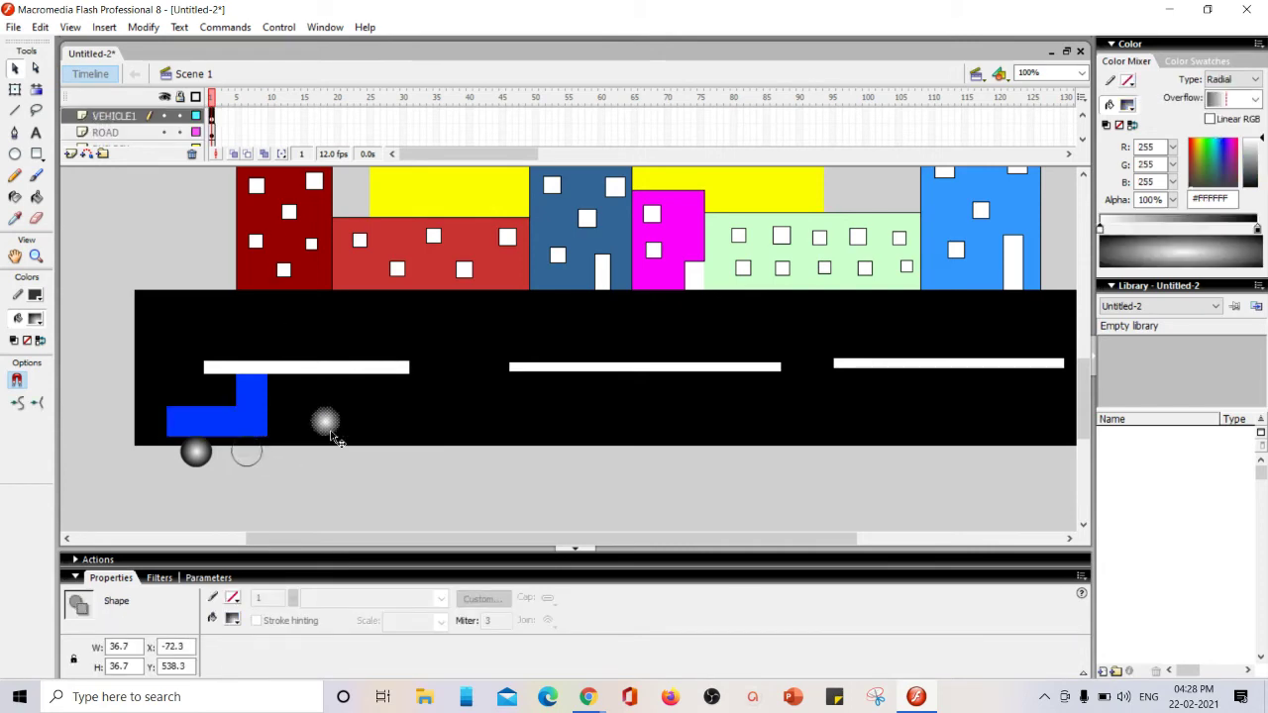
{"action": "left_click", "coordinate": [322, 487]}
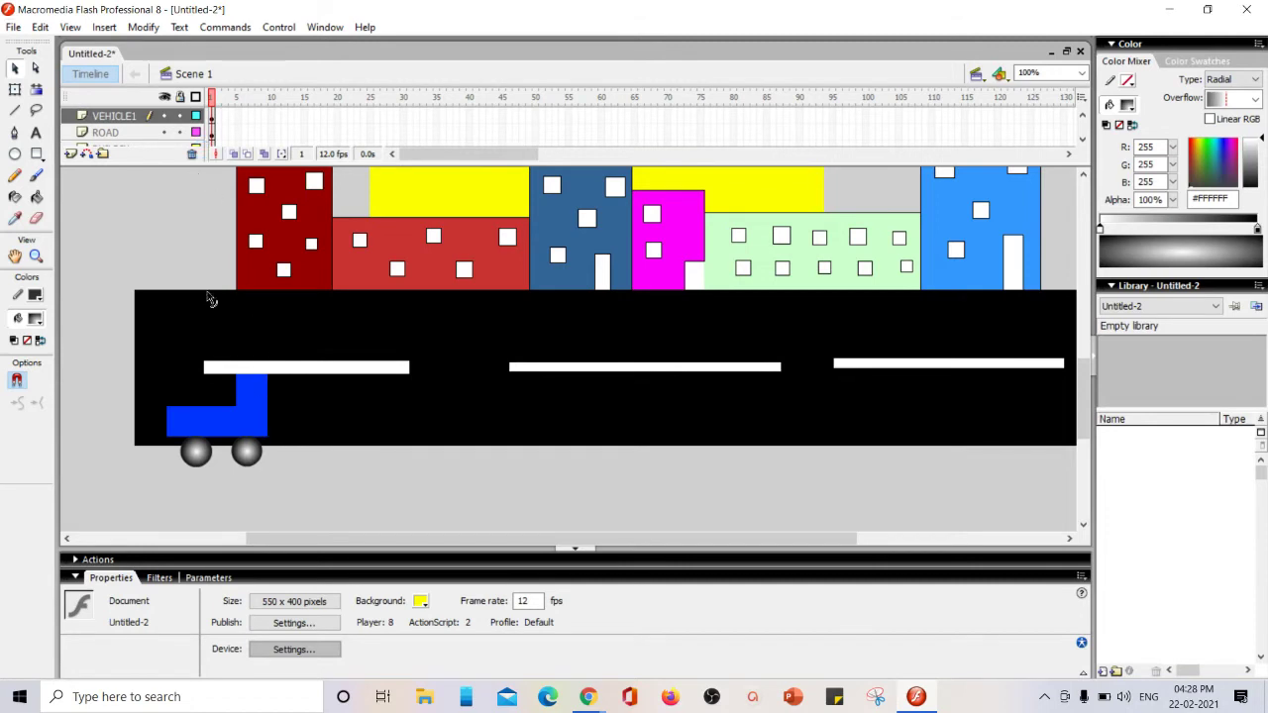
Unlock the VEHICLE1 layer and realign the truck's lower body under its cab
{"action": "left_click", "coordinate": [180, 116]}
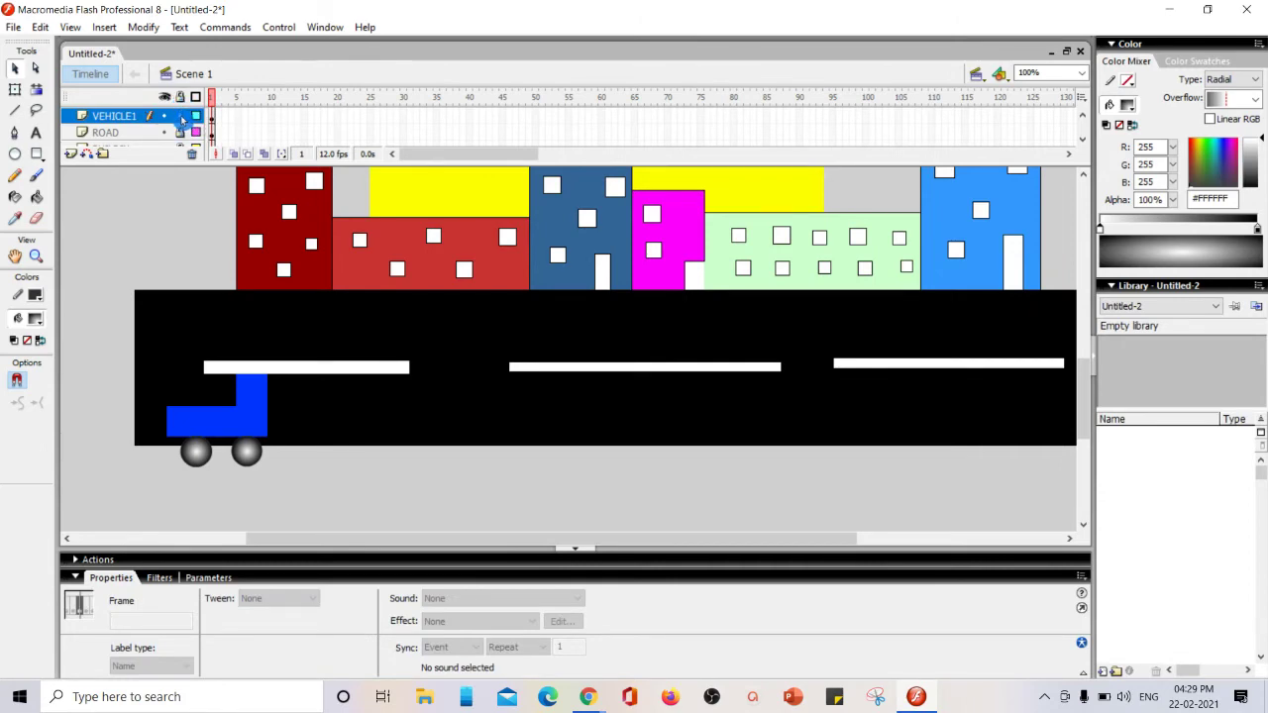
{"action": "left_click", "coordinate": [180, 116]}
{"action": "left_click_drag", "start_coordinate": [200, 424], "coordinate": [152, 404]}
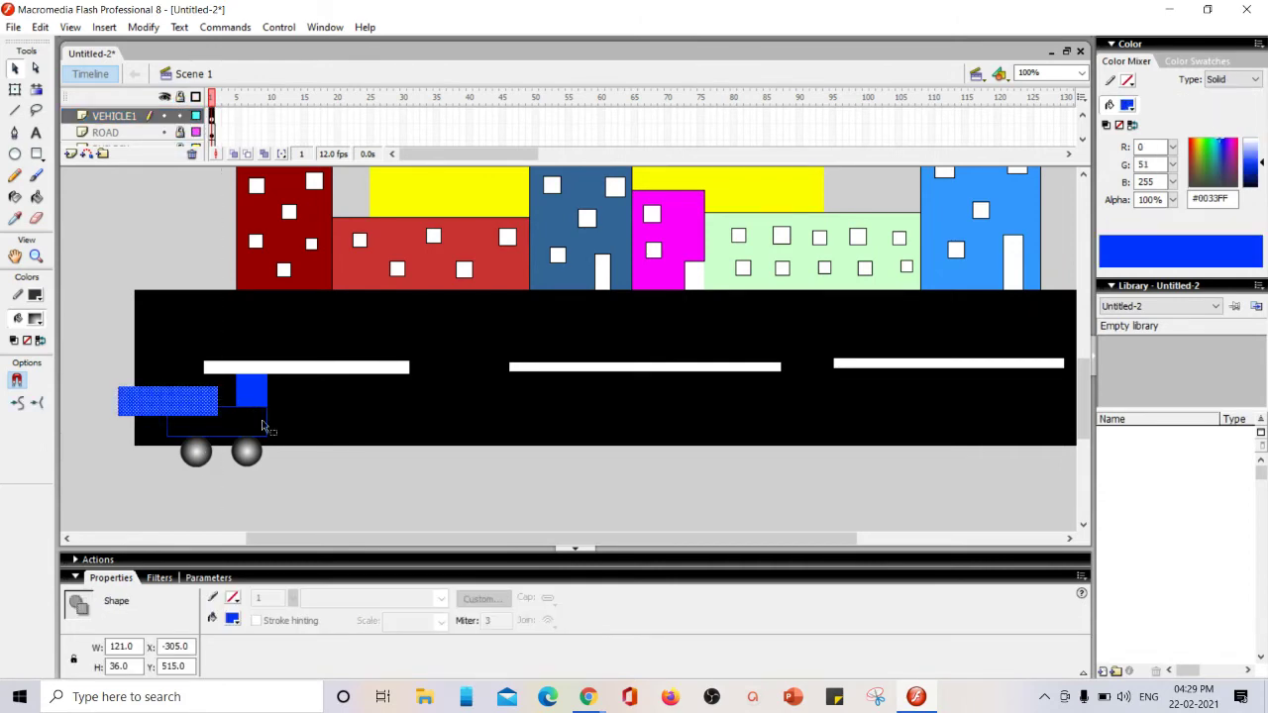
{"action": "left_click", "coordinate": [319, 421]}
{"action": "left_click", "coordinate": [183, 401]}
{"action": "left_click_drag", "start_coordinate": [185, 402], "coordinate": [235, 422]}
Move the whole truck with its wheels left, just beyond the road's left end
{"action": "left_click_drag", "start_coordinate": [150, 359], "coordinate": [304, 507]}
{"action": "left_click_drag", "start_coordinate": [256, 429], "coordinate": [119, 404]}
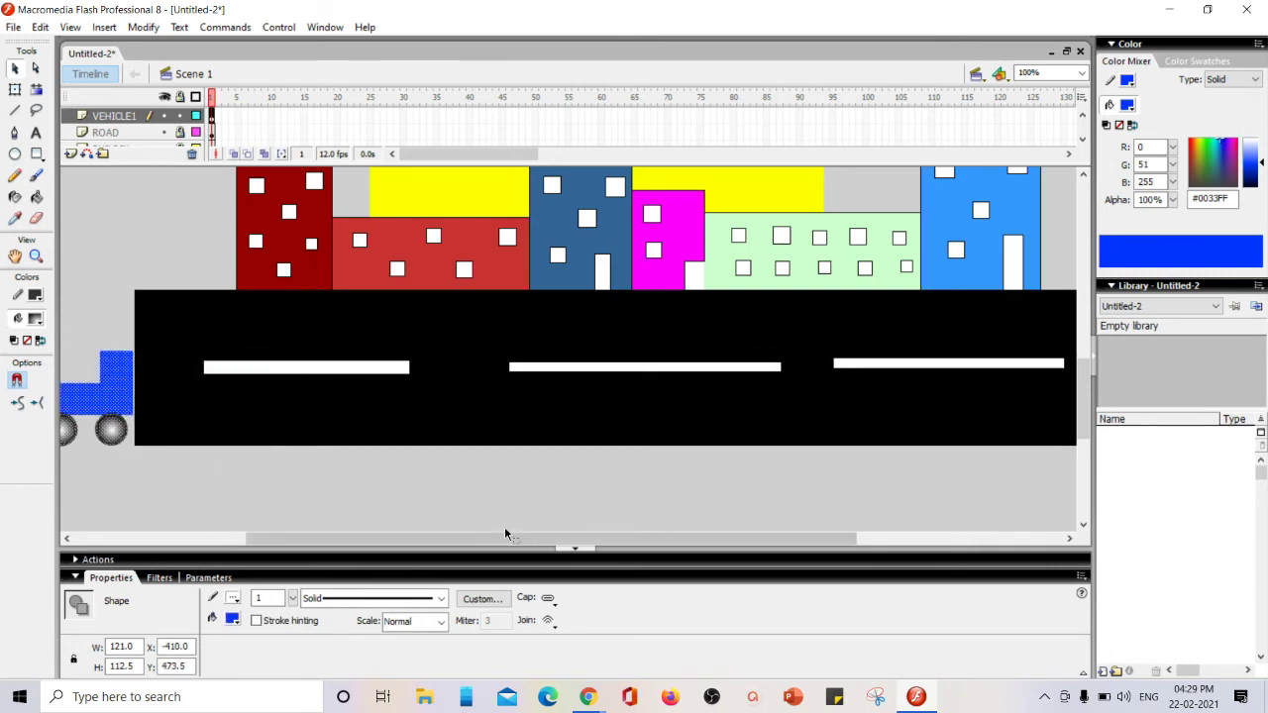
{"action": "left_click_drag", "start_coordinate": [509, 538], "coordinate": [426, 538]}
{"action": "left_click_drag", "start_coordinate": [223, 404], "coordinate": [200, 404]}
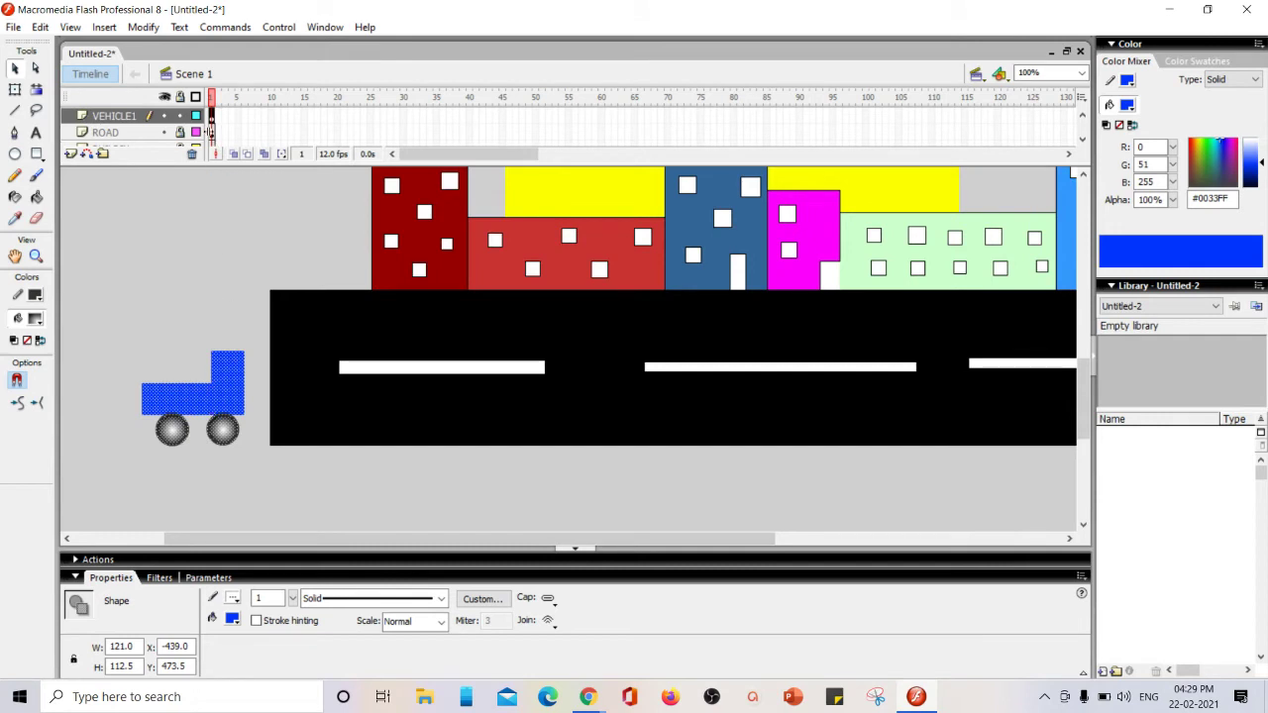
Unlock all layers, toggle their visibility, and check the truck's selection before deselecting
{"action": "left_click", "coordinate": [180, 99]}
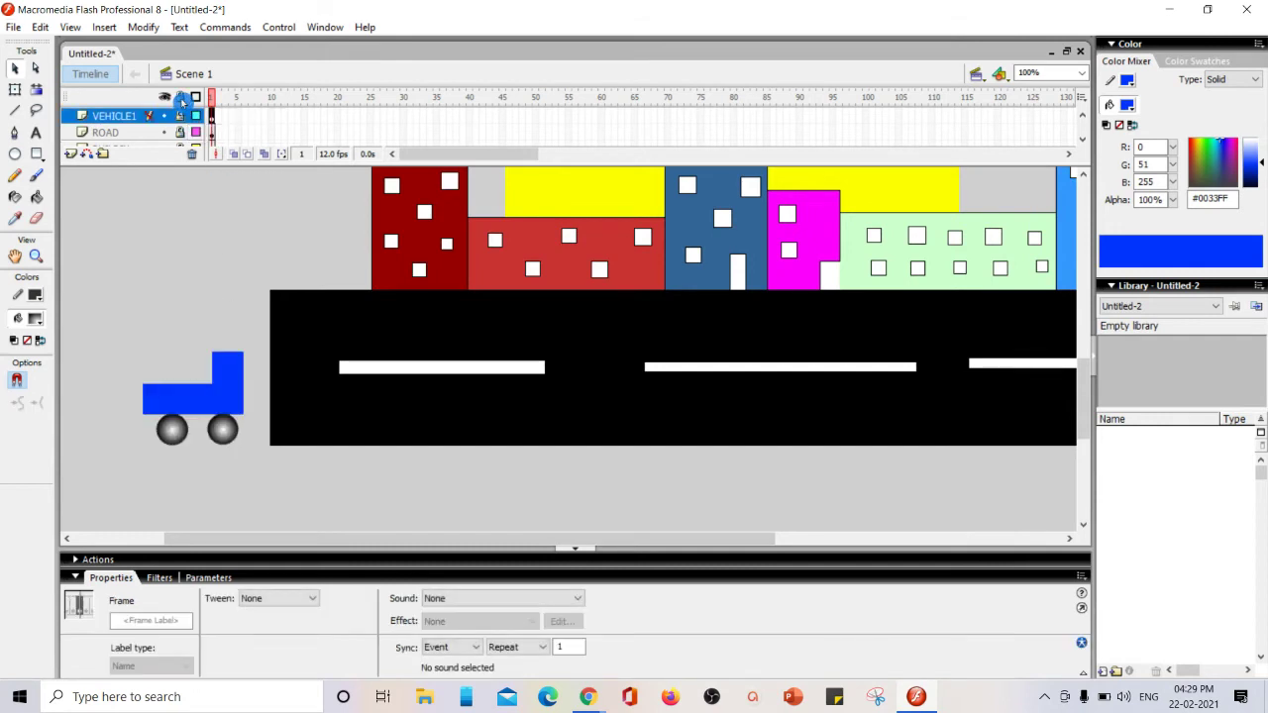
{"action": "left_click", "coordinate": [180, 99]}
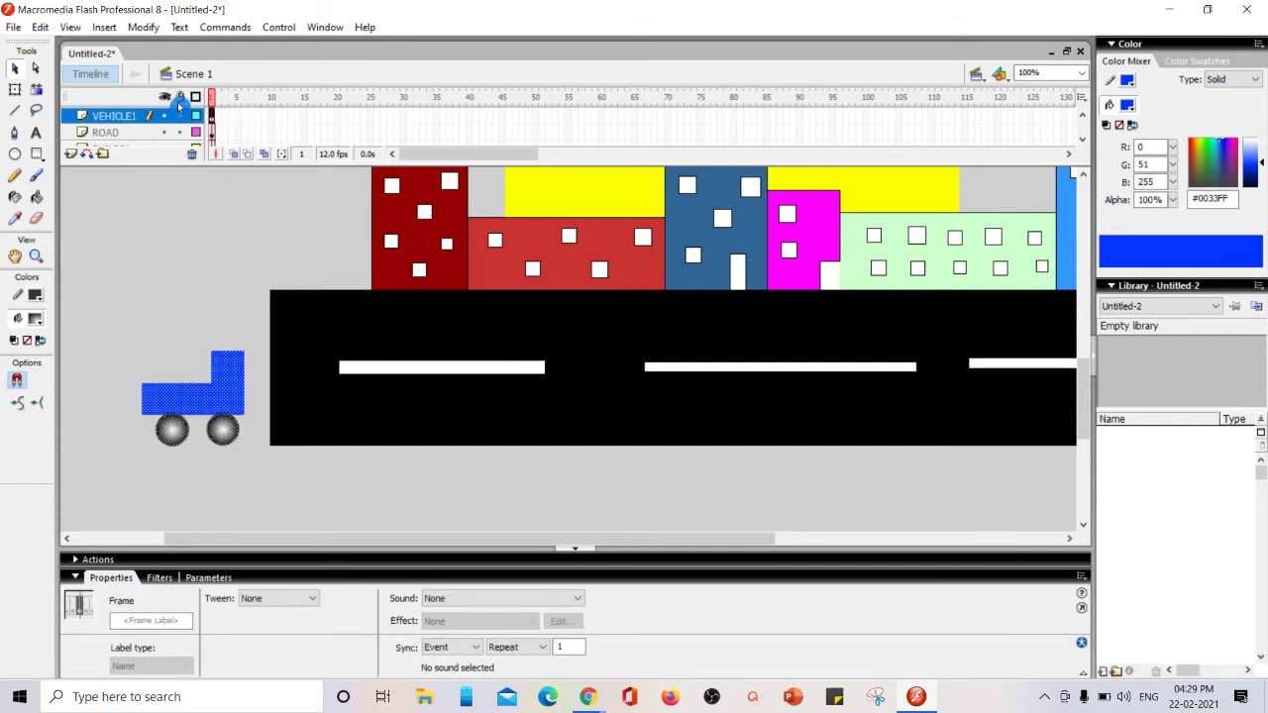
{"action": "left_click", "coordinate": [181, 254]}
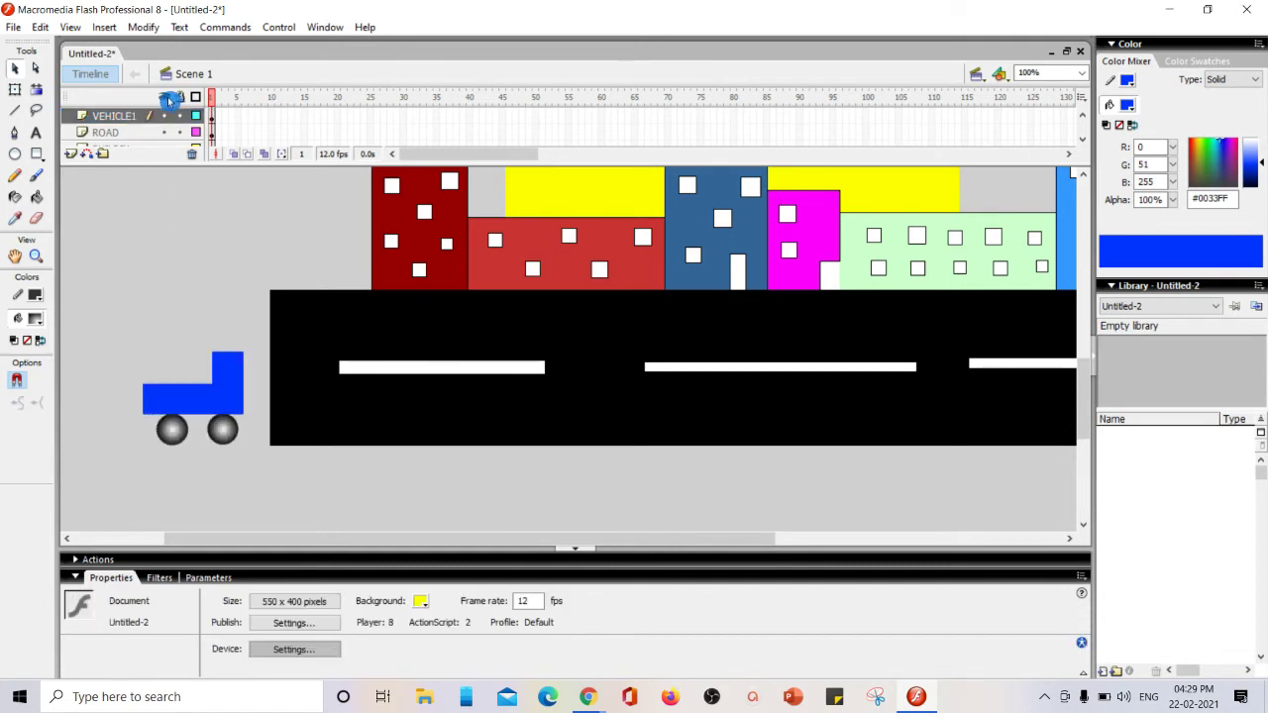
{"action": "left_click", "coordinate": [163, 97]}
{"action": "left_click", "coordinate": [162, 97]}
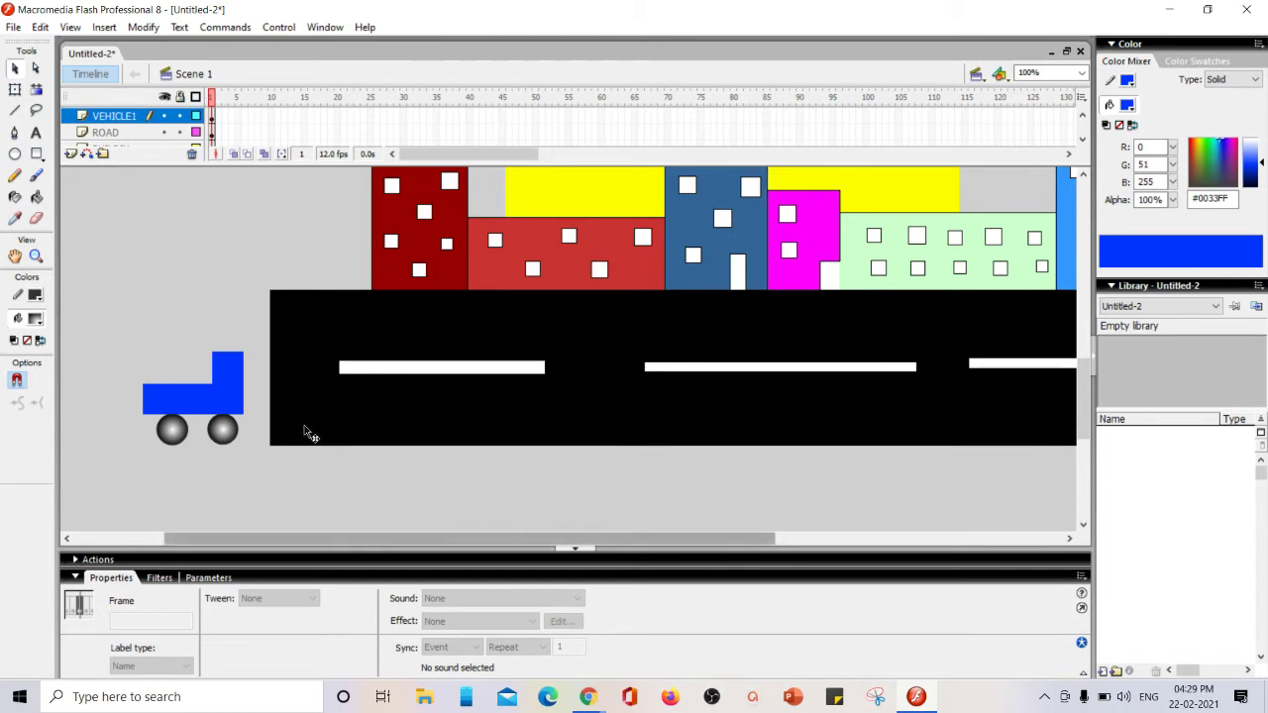
{"action": "left_click", "coordinate": [205, 406]}
{"action": "left_click", "coordinate": [223, 441]}
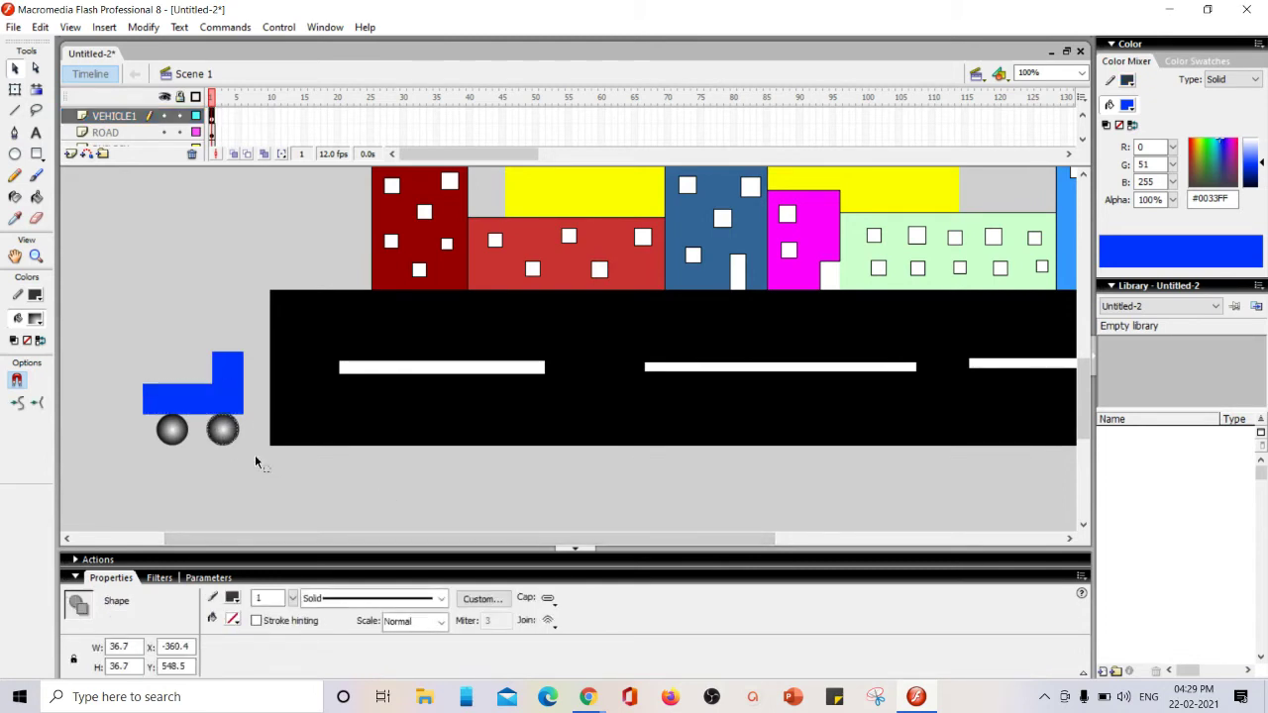
{"action": "left_click_drag", "start_coordinate": [137, 407], "coordinate": [131, 322]}
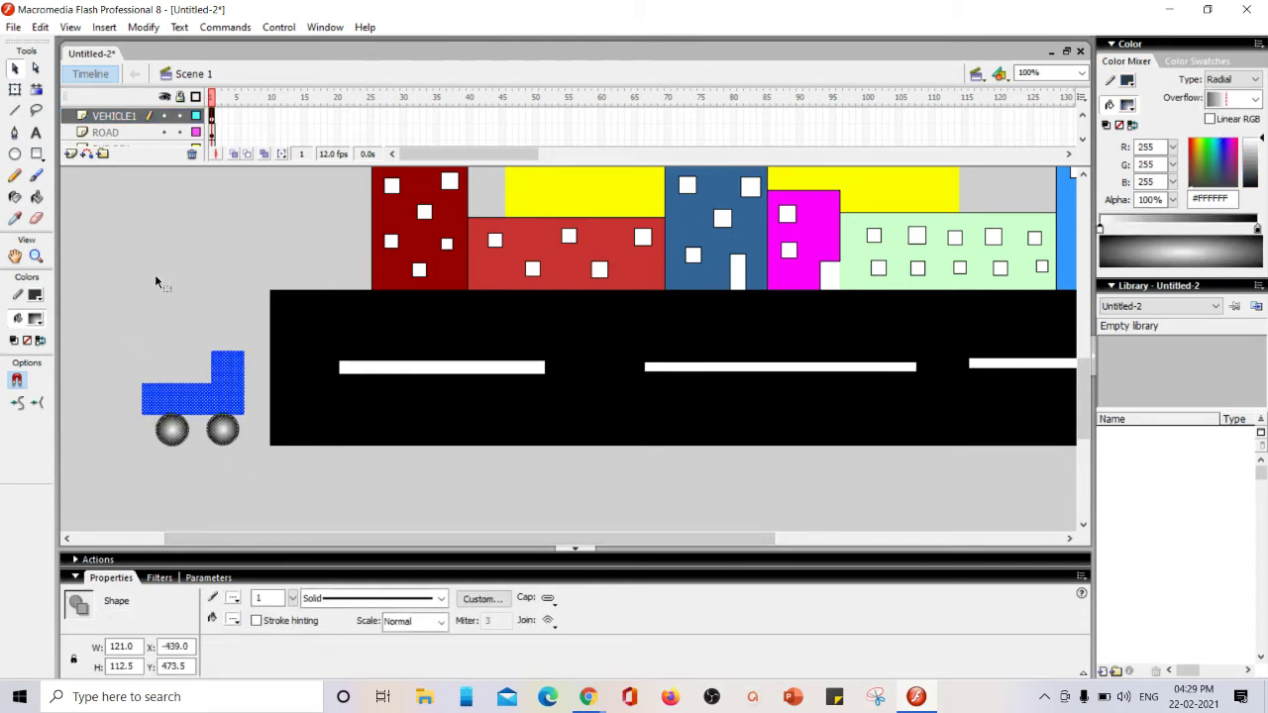
{"action": "left_click", "coordinate": [170, 195]}
Insert keyframes at frame 60 on the BG, SKY, BUILDING, ROAD and VEHICLE1 layers
{"action": "left_click", "coordinate": [600, 133]}
{"action": "right_click", "coordinate": [600, 132]}
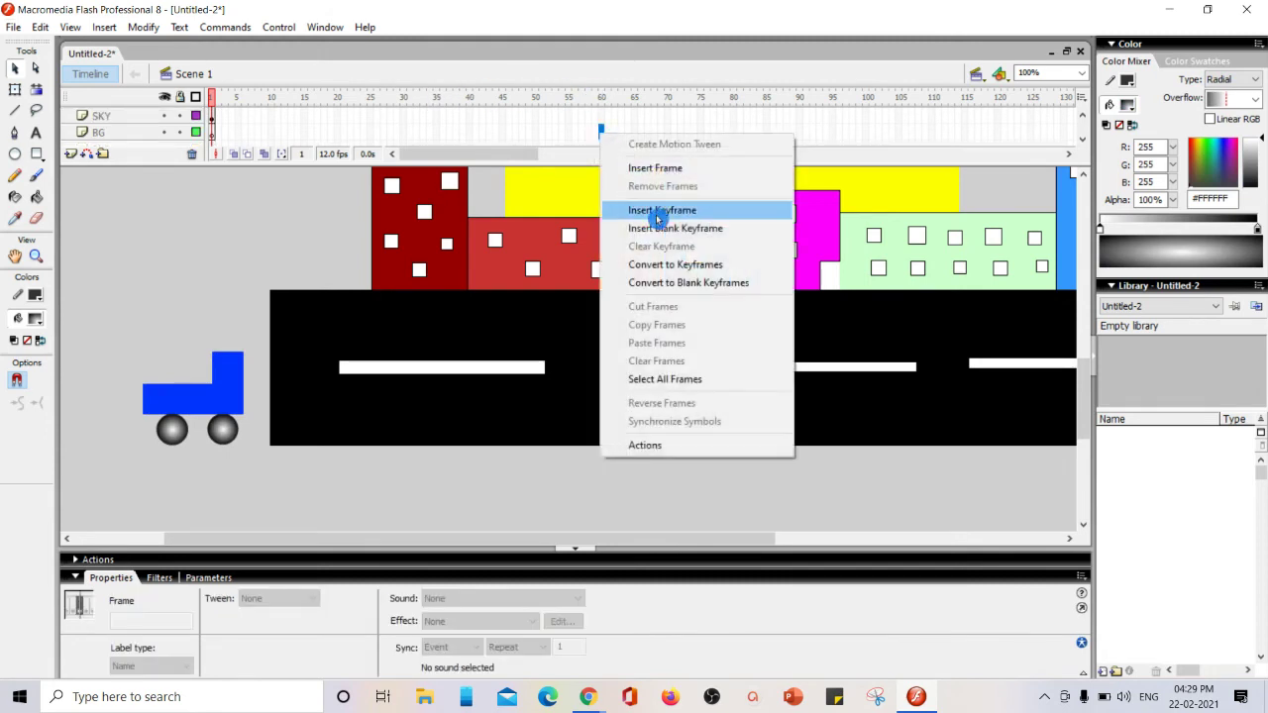
{"action": "left_click", "coordinate": [660, 209]}
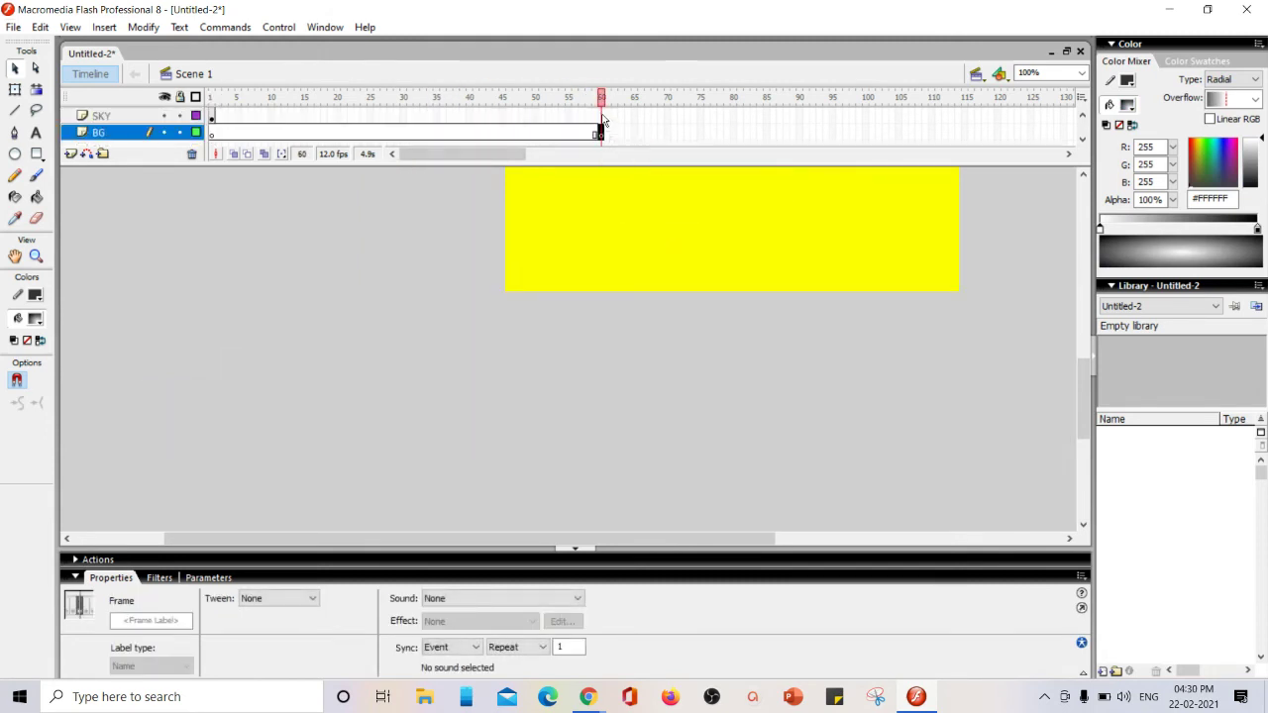
{"action": "right_click", "coordinate": [601, 117]}
{"action": "left_click", "coordinate": [644, 189]}
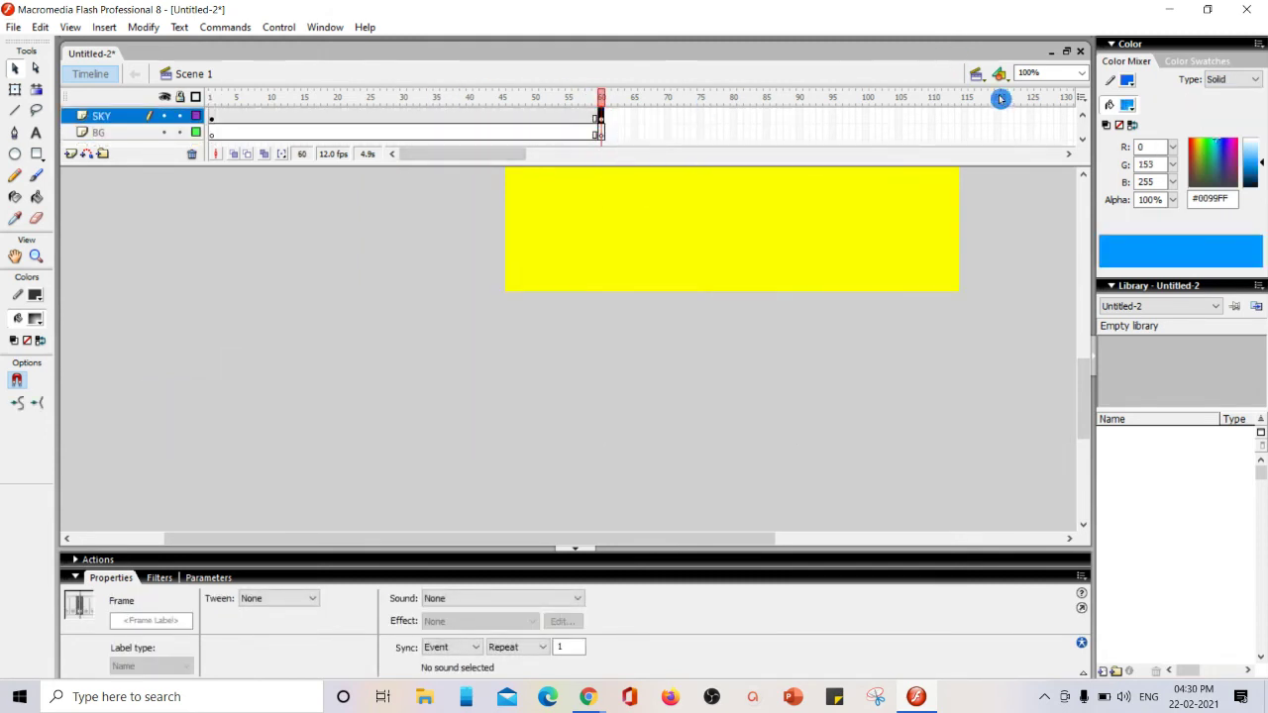
{"action": "scroll", "coordinate": [1082, 119], "scroll_direction": "up", "scroll_amount": 1}
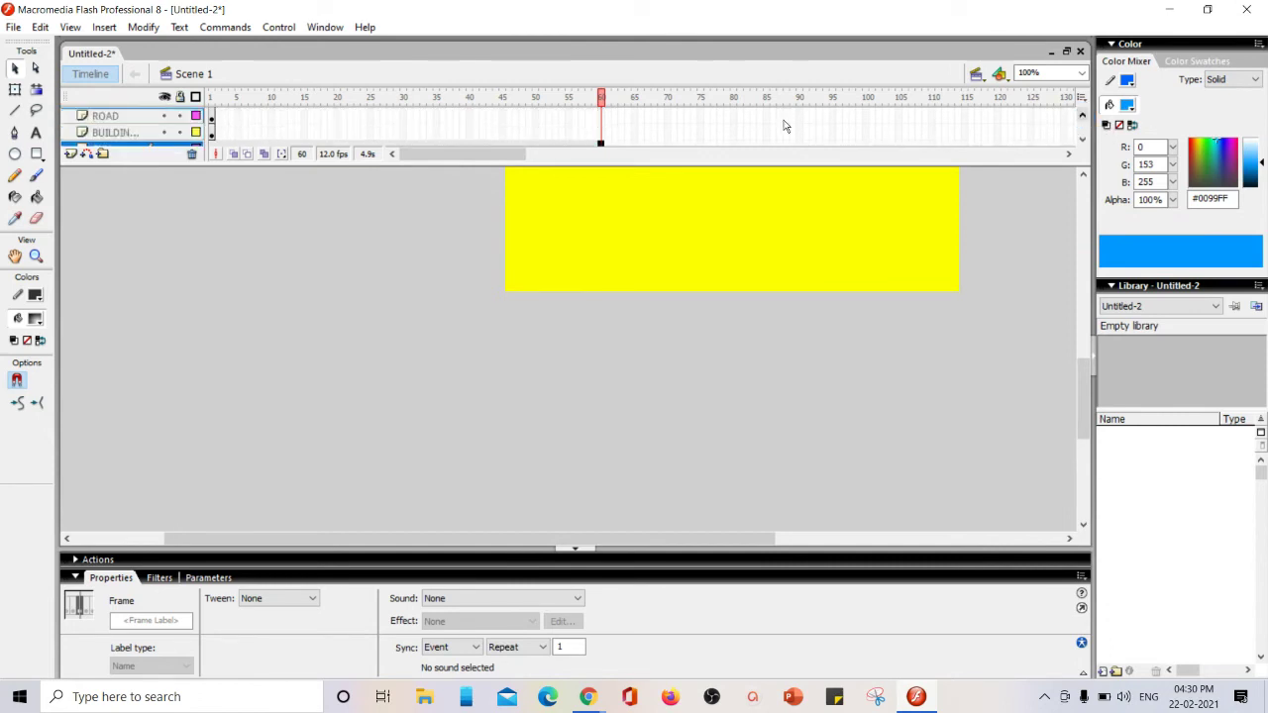
{"action": "right_click", "coordinate": [601, 132]}
{"action": "left_click", "coordinate": [634, 204]}
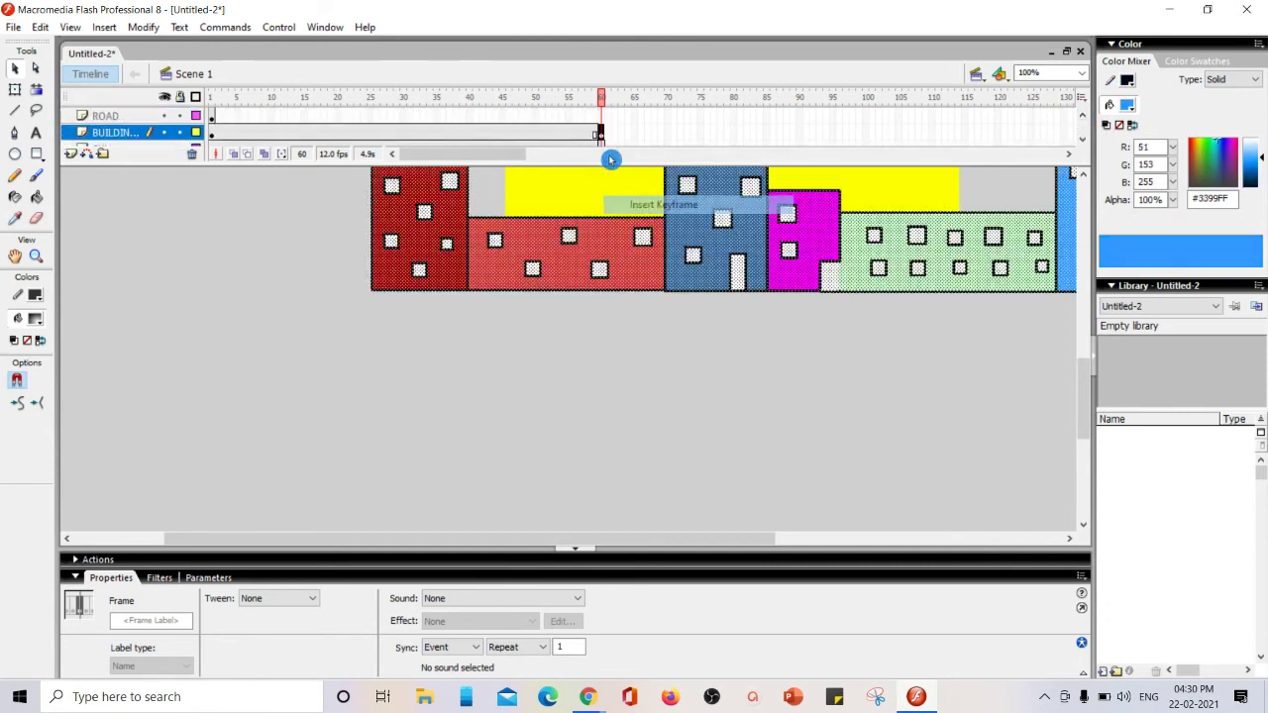
{"action": "right_click", "coordinate": [601, 115]}
{"action": "left_click", "coordinate": [651, 196]}
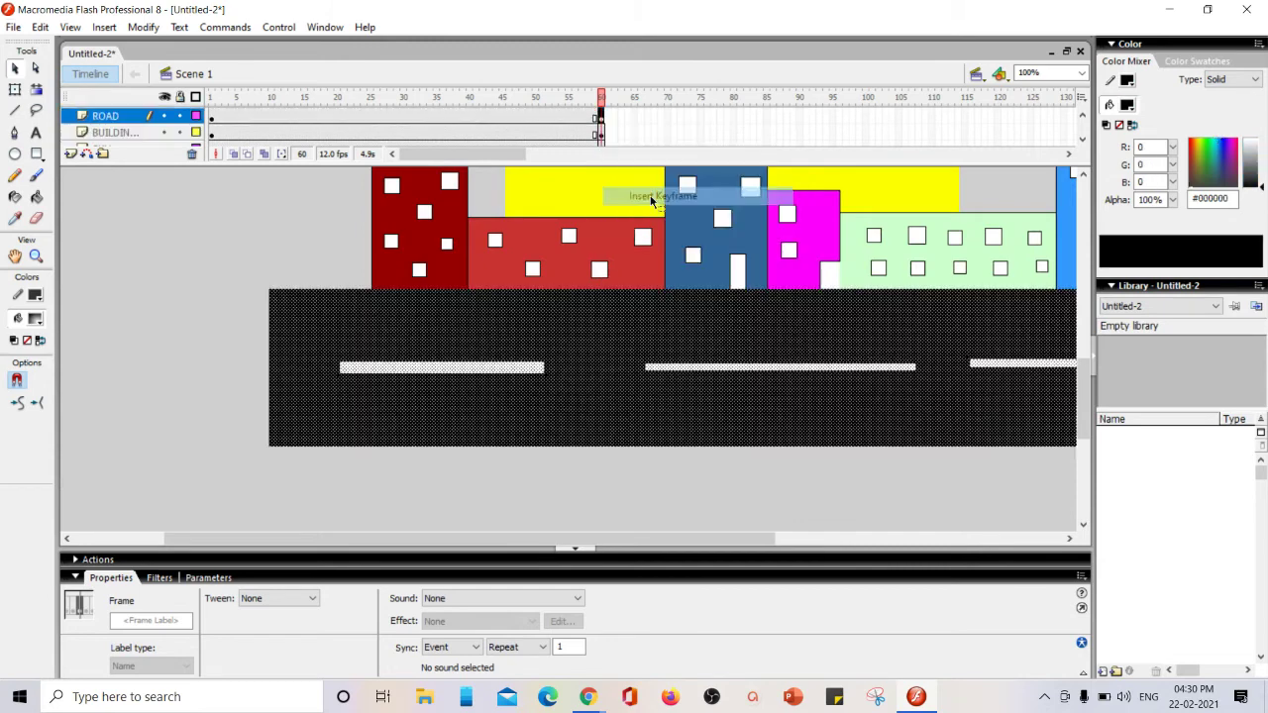
{"action": "scroll", "coordinate": [1082, 117], "scroll_direction": "up", "scroll_amount": 1}
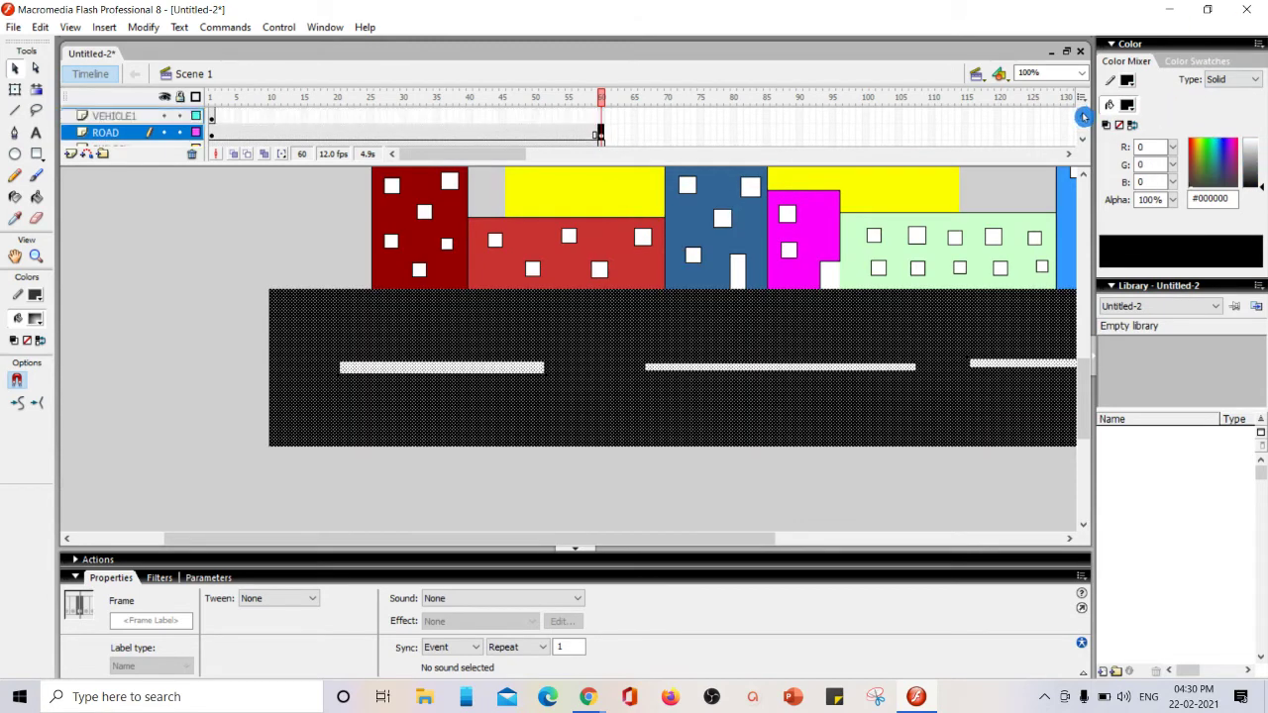
{"action": "right_click", "coordinate": [601, 116]}
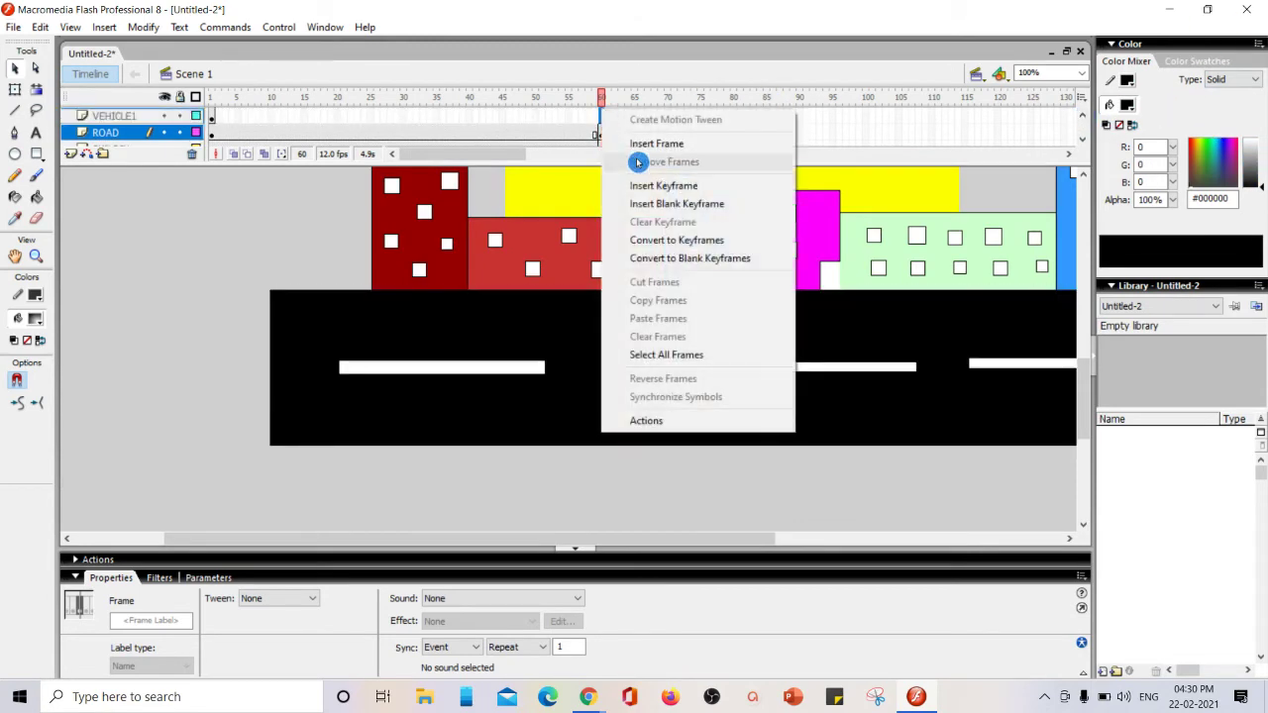
{"action": "left_click", "coordinate": [663, 186]}
Step through the truck's frames on VEHICLE1 and settle on frame 60
{"action": "left_click", "coordinate": [371, 116]}
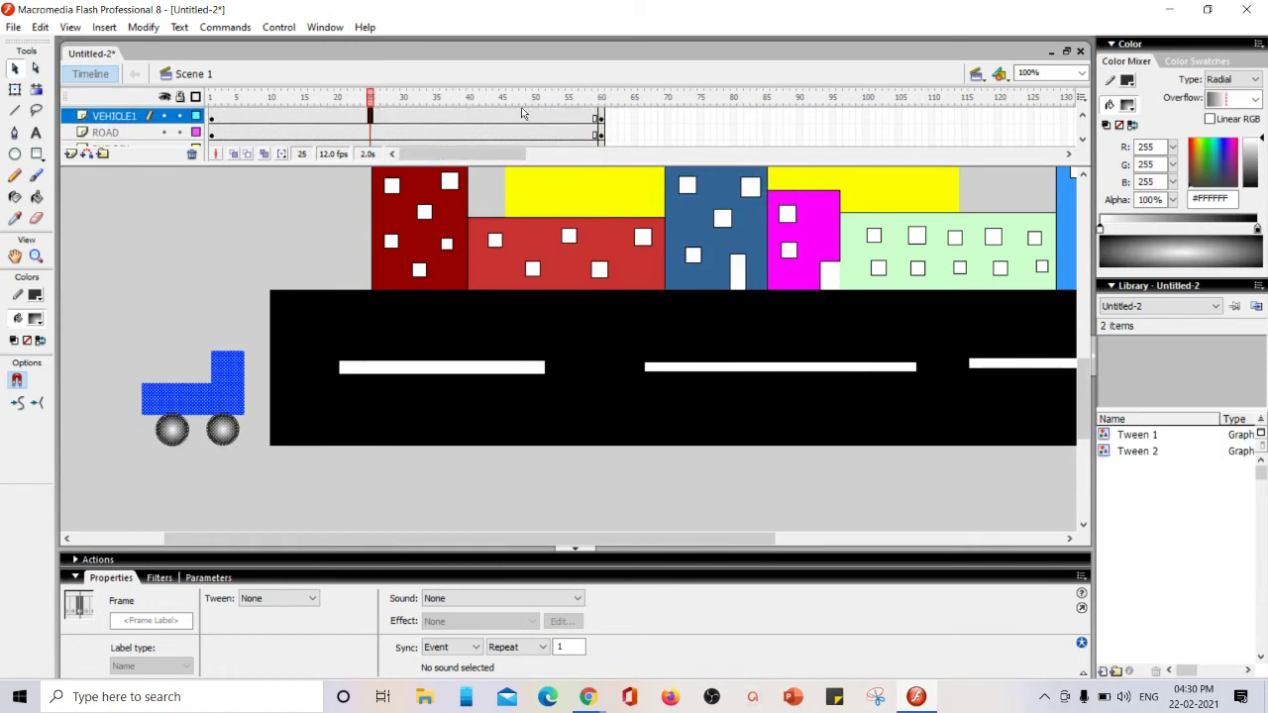
{"action": "left_click", "coordinate": [396, 115]}
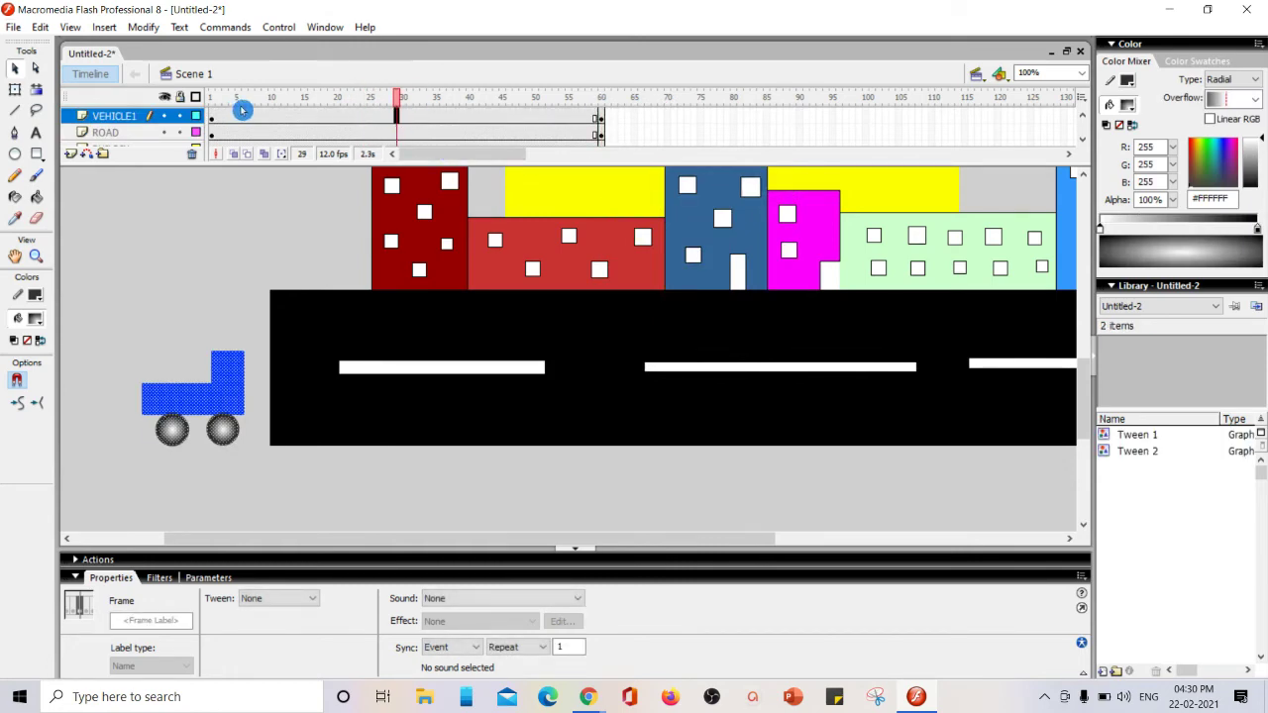
{"action": "left_click", "coordinate": [210, 116]}
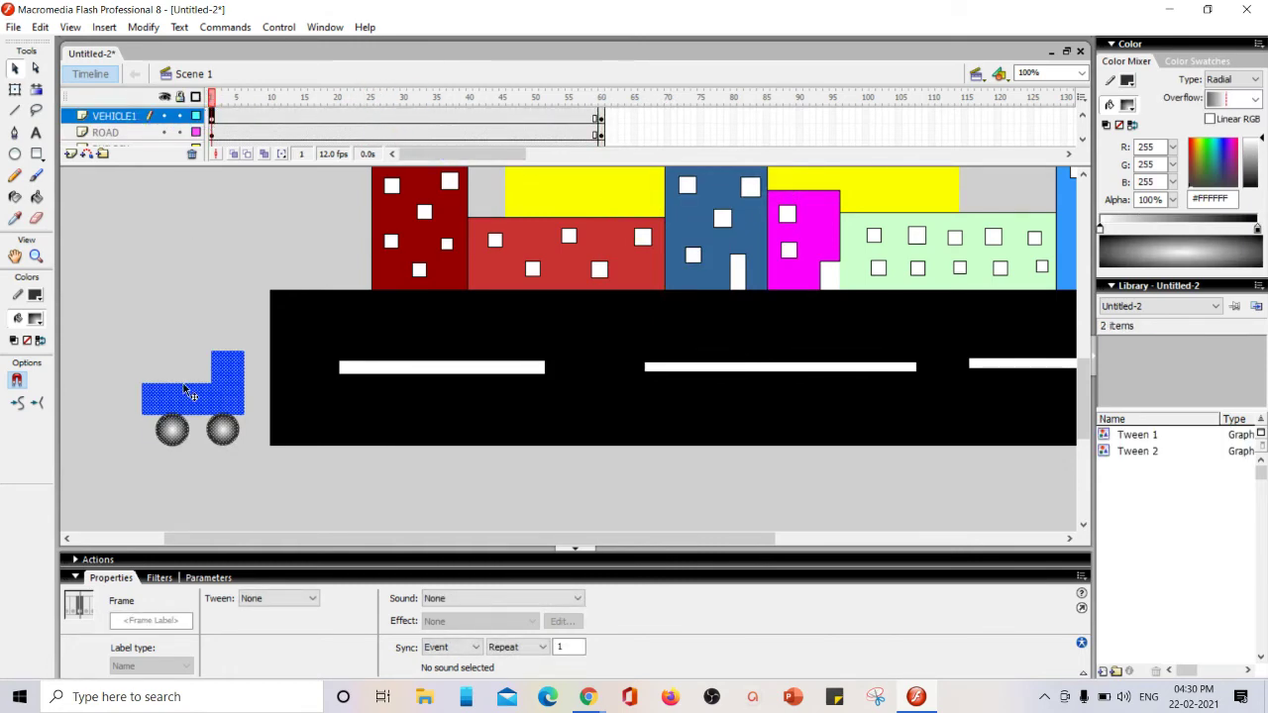
{"action": "left_click", "coordinate": [601, 118]}
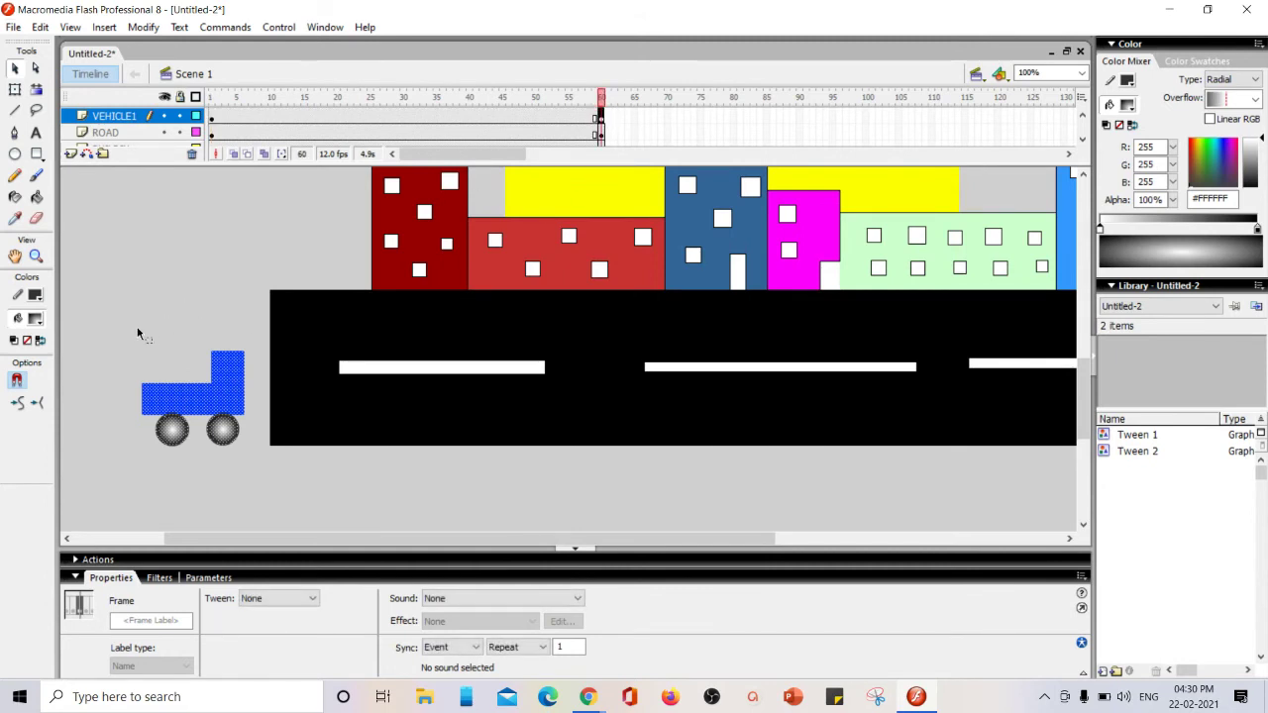
At frame 60, move the blue truck past the road's right end and motion-tween the VEHICLE1 layer
{"action": "left_click_drag", "start_coordinate": [170, 401], "coordinate": [954, 401]}
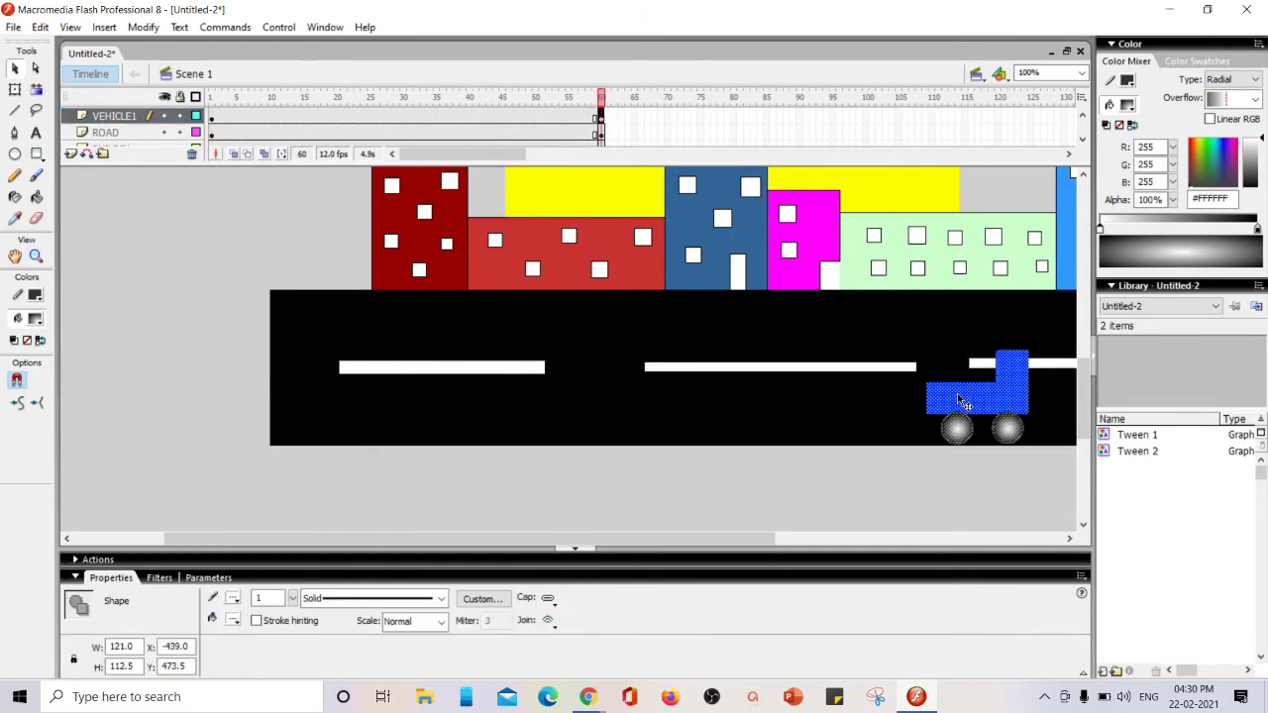
{"action": "left_click_drag", "start_coordinate": [759, 552], "coordinate": [1043, 515]}
{"action": "left_click_drag", "start_coordinate": [507, 401], "coordinate": [948, 403]}
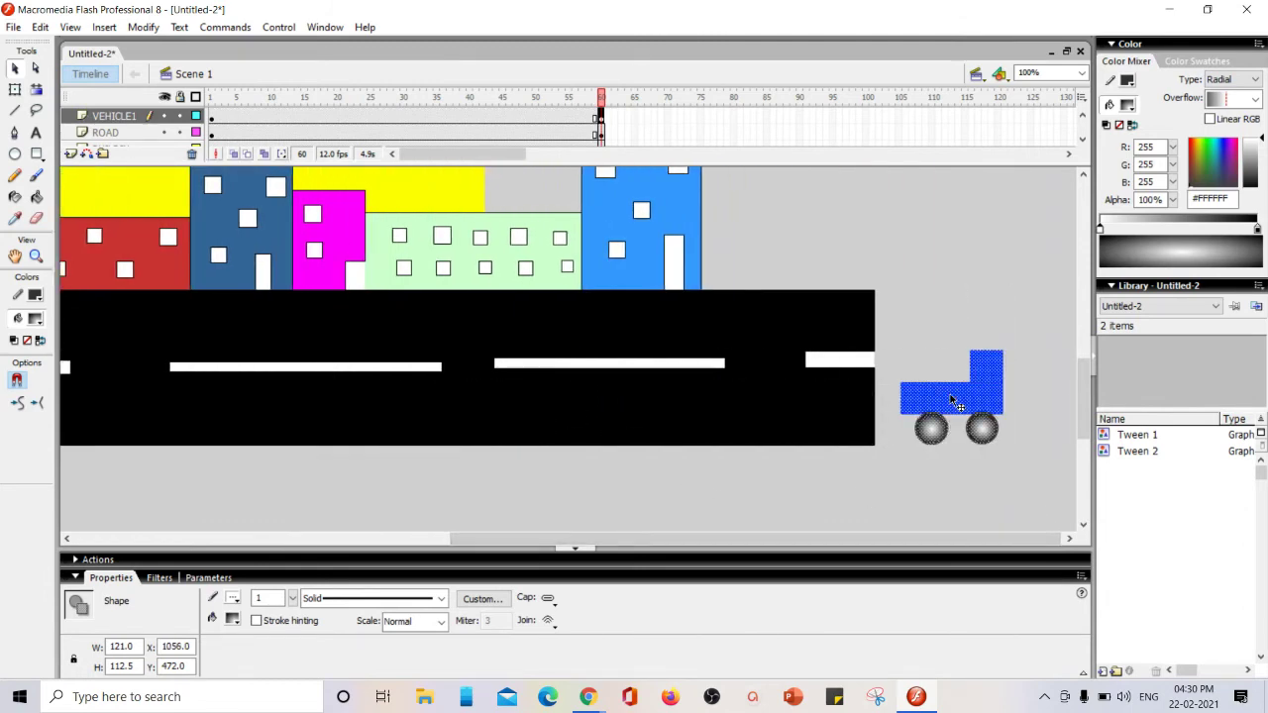
{"action": "right_click", "coordinate": [406, 118]}
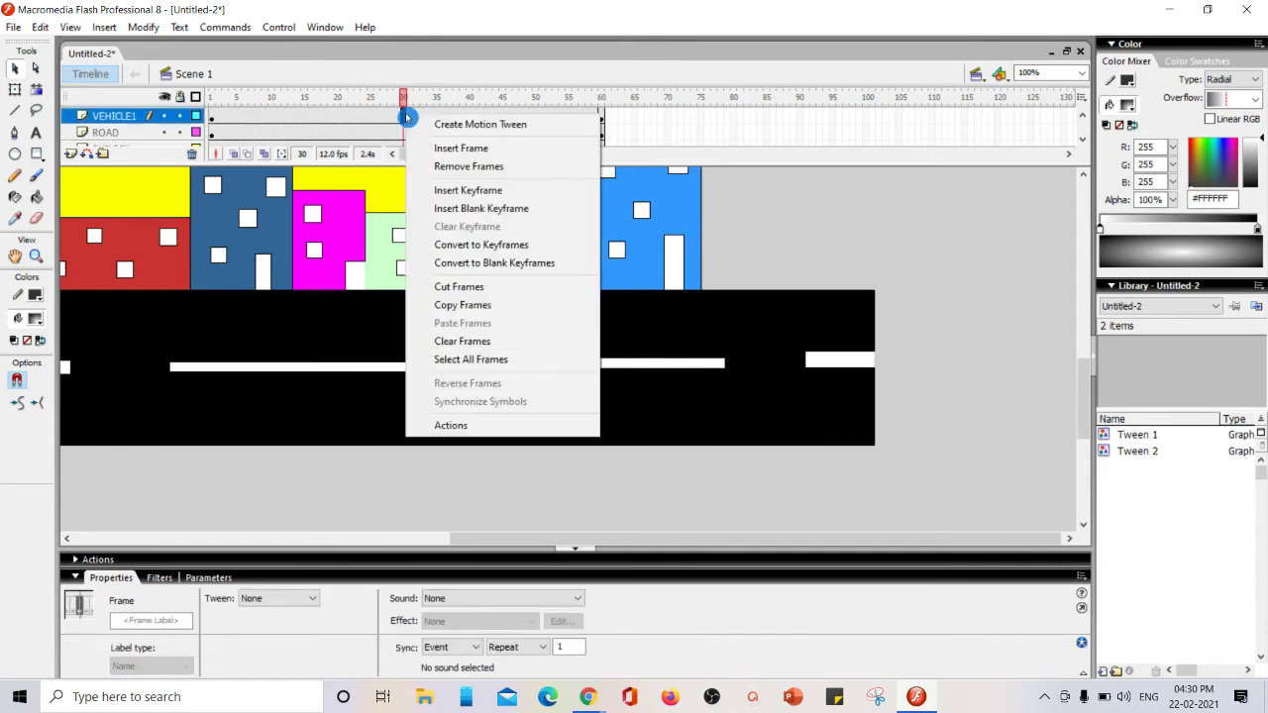
{"action": "left_click", "coordinate": [441, 125]}
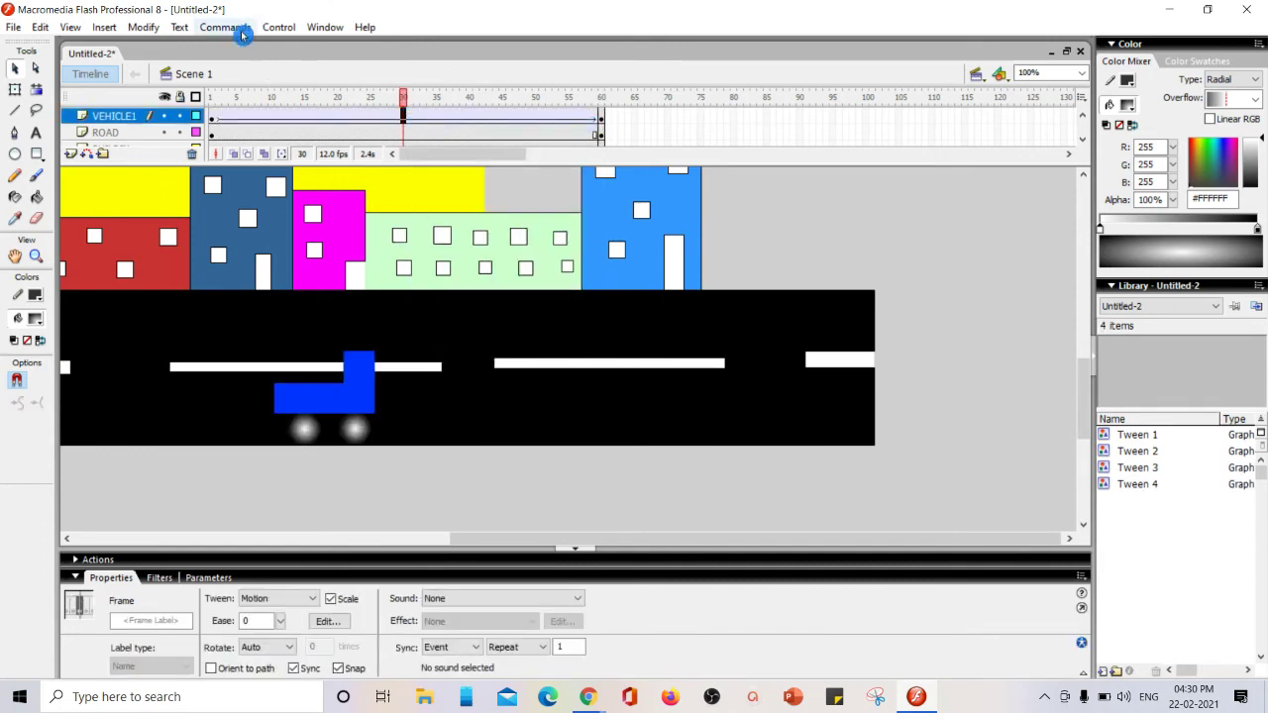
{"action": "left_click", "coordinate": [280, 27]}
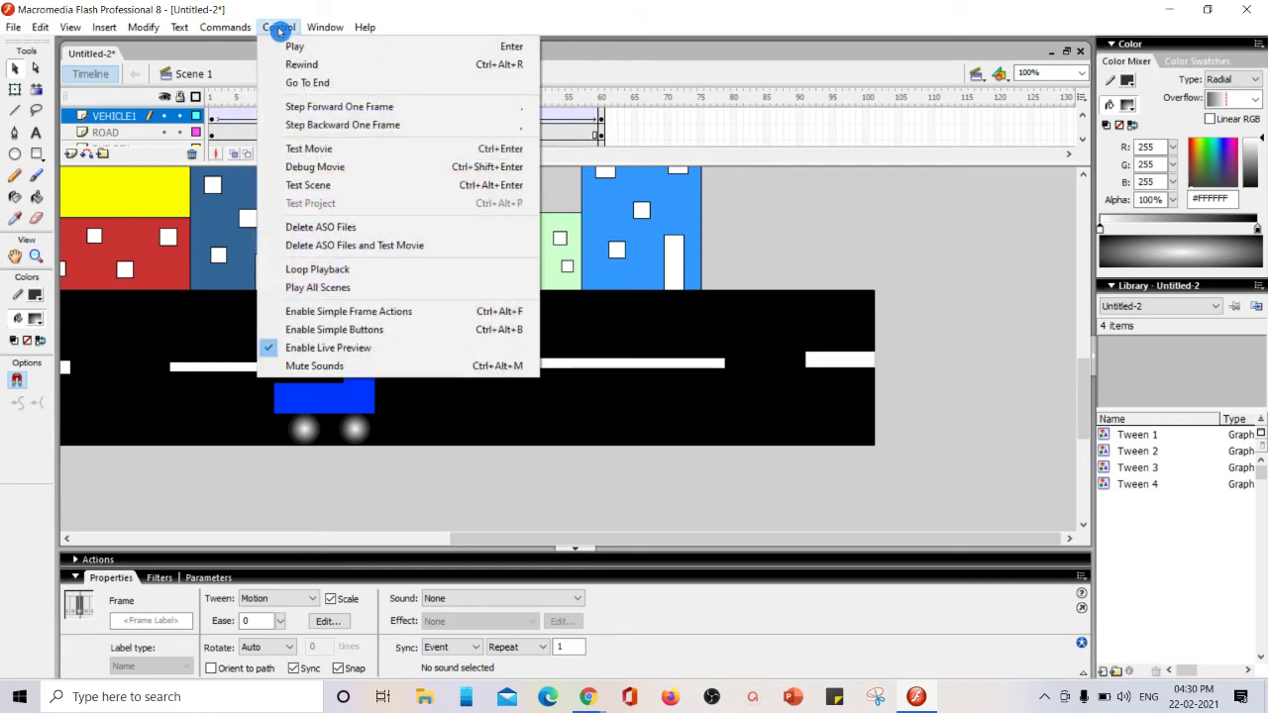
{"action": "left_click", "coordinate": [339, 148]}
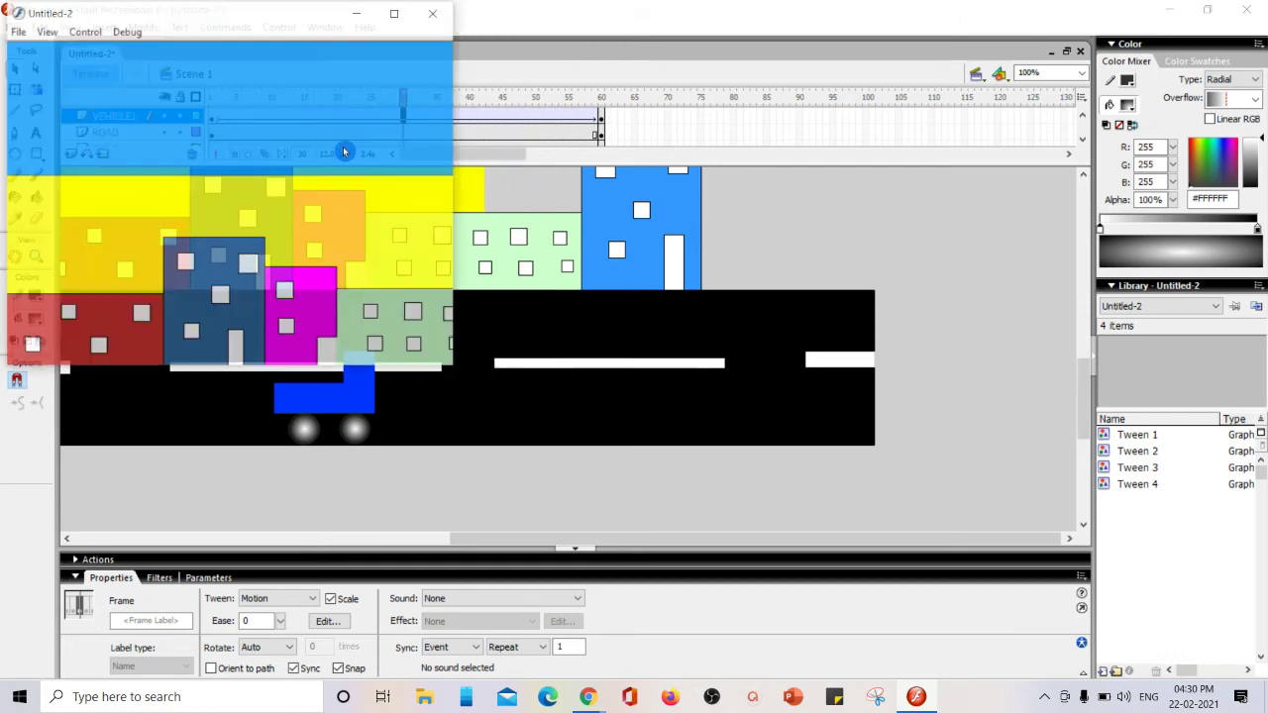
{"action": "left_click", "coordinate": [405, 17]}
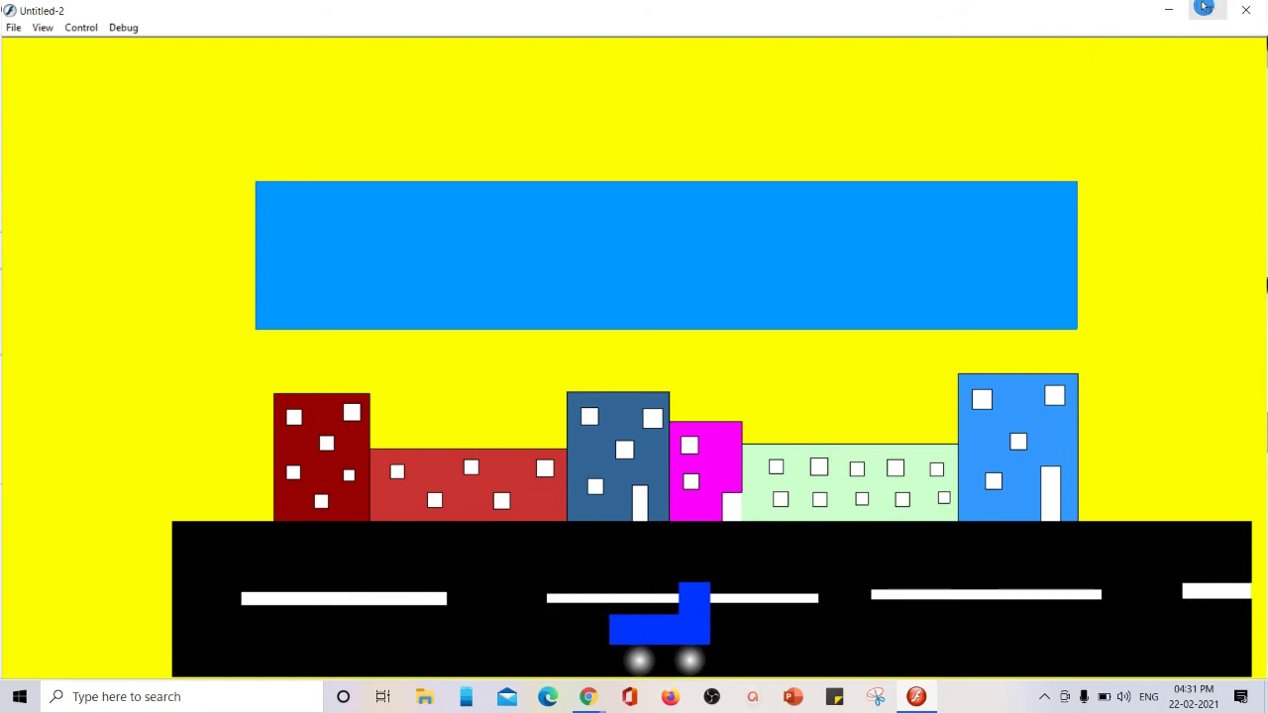
{"action": "left_click", "coordinate": [1245, 9]}
{"action": "left_click_drag", "start_coordinate": [543, 538], "coordinate": [439, 537]}
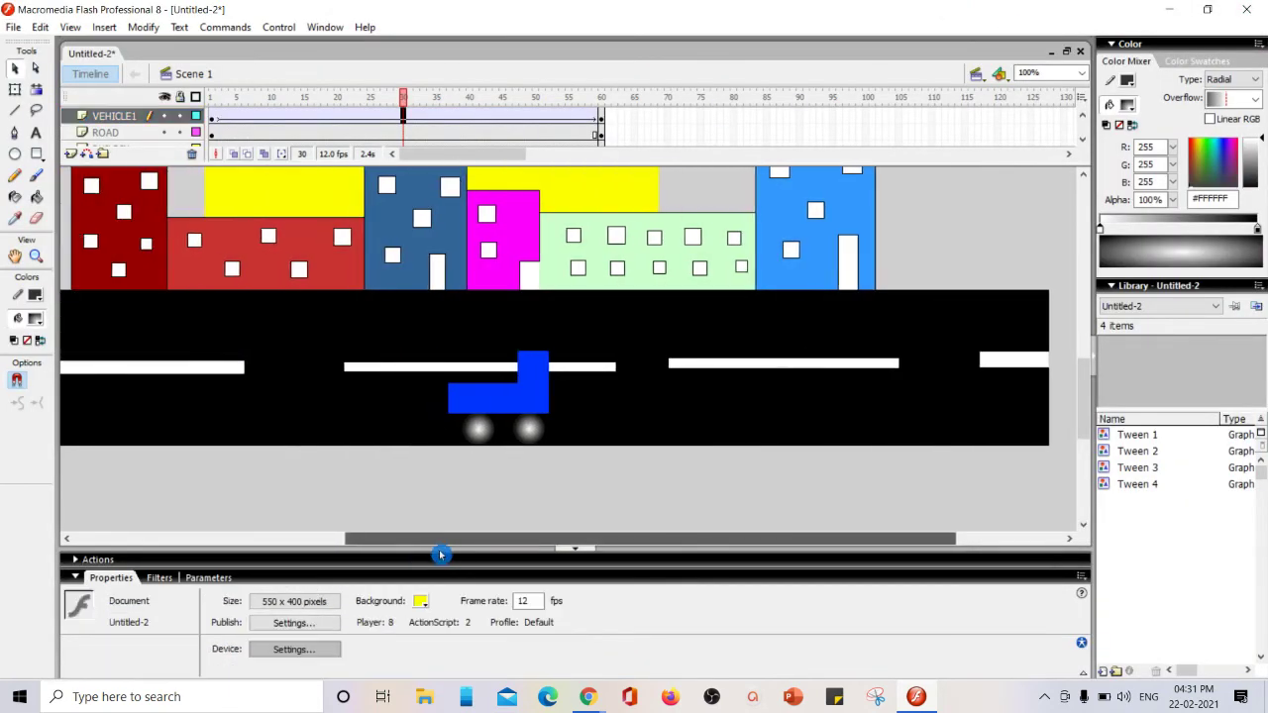
Insert a new layer above VEHICLE1 and name it VAHICLE2
{"action": "left_click", "coordinate": [71, 153]}
{"action": "double_click", "coordinate": [112, 116]}
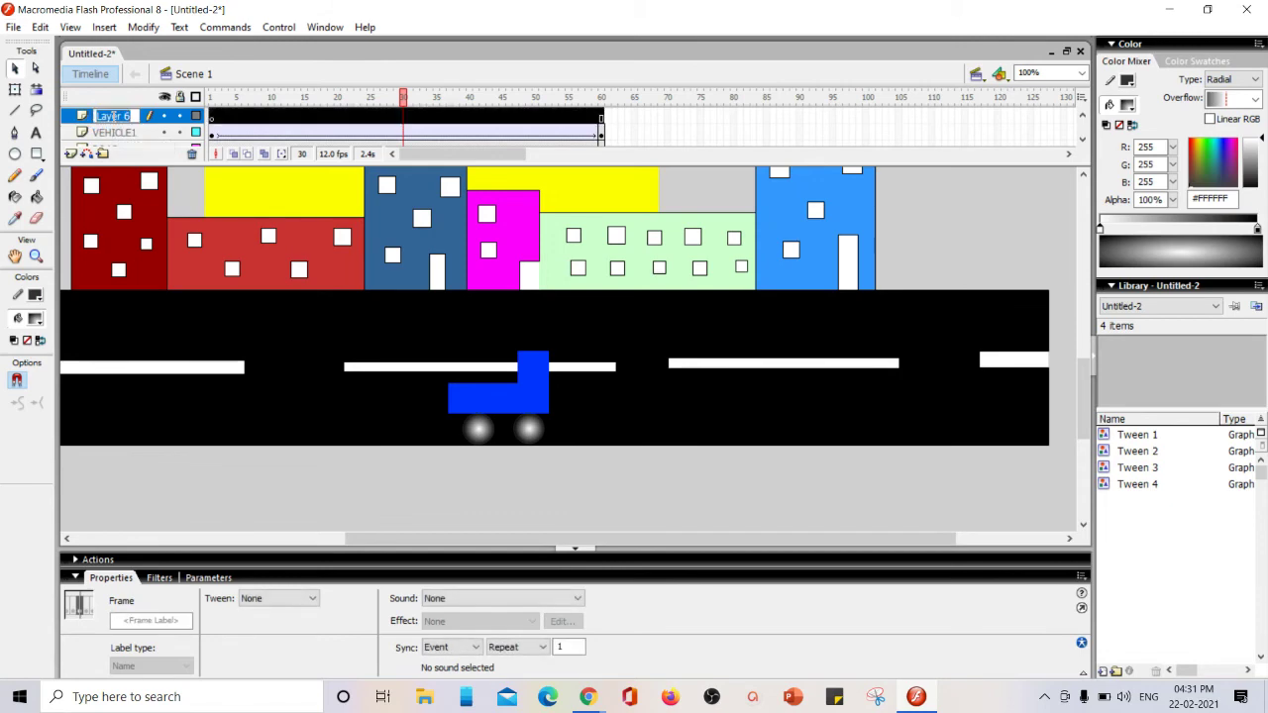
{"action": "type", "text": "VEHICLE2"}
{"action": "key", "text": "Return"}
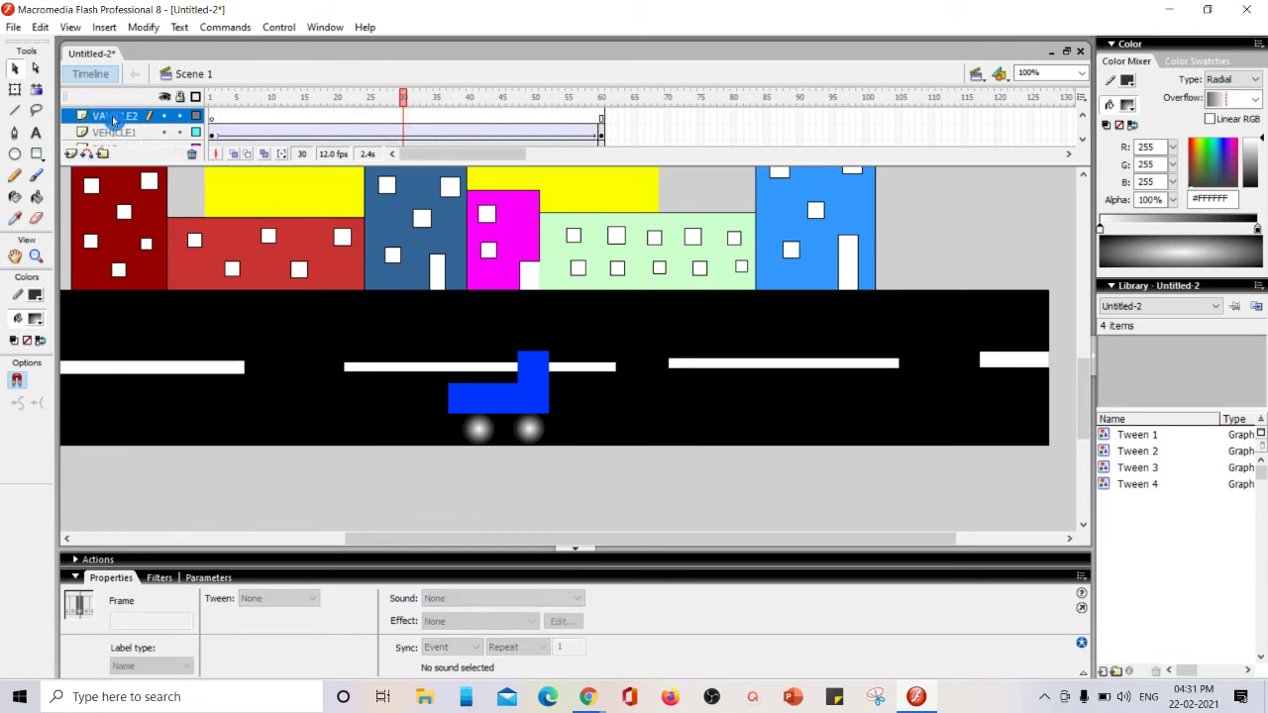
{"action": "left_click", "coordinate": [461, 524]}
{"action": "left_click_drag", "start_coordinate": [475, 543], "coordinate": [688, 521]}
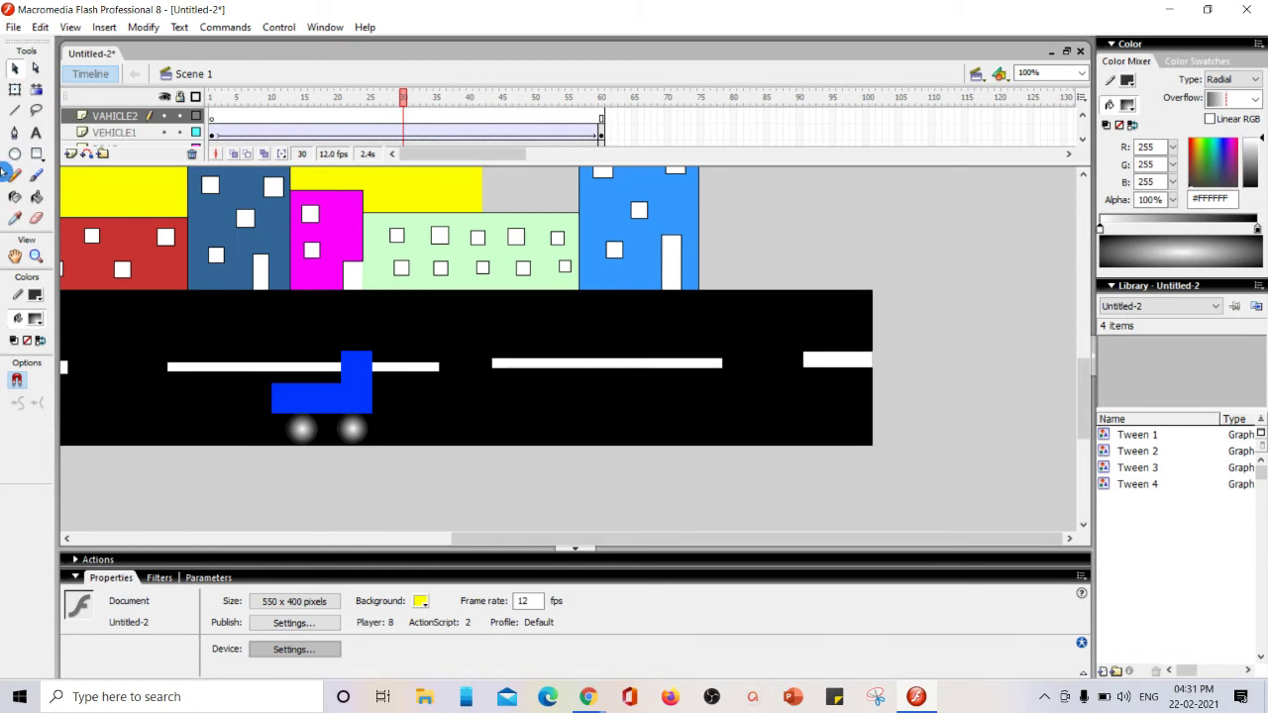
Draw a yellow rectangle bus body right of the road, then switch the fill to white for windows
{"action": "left_click", "coordinate": [37, 154]}
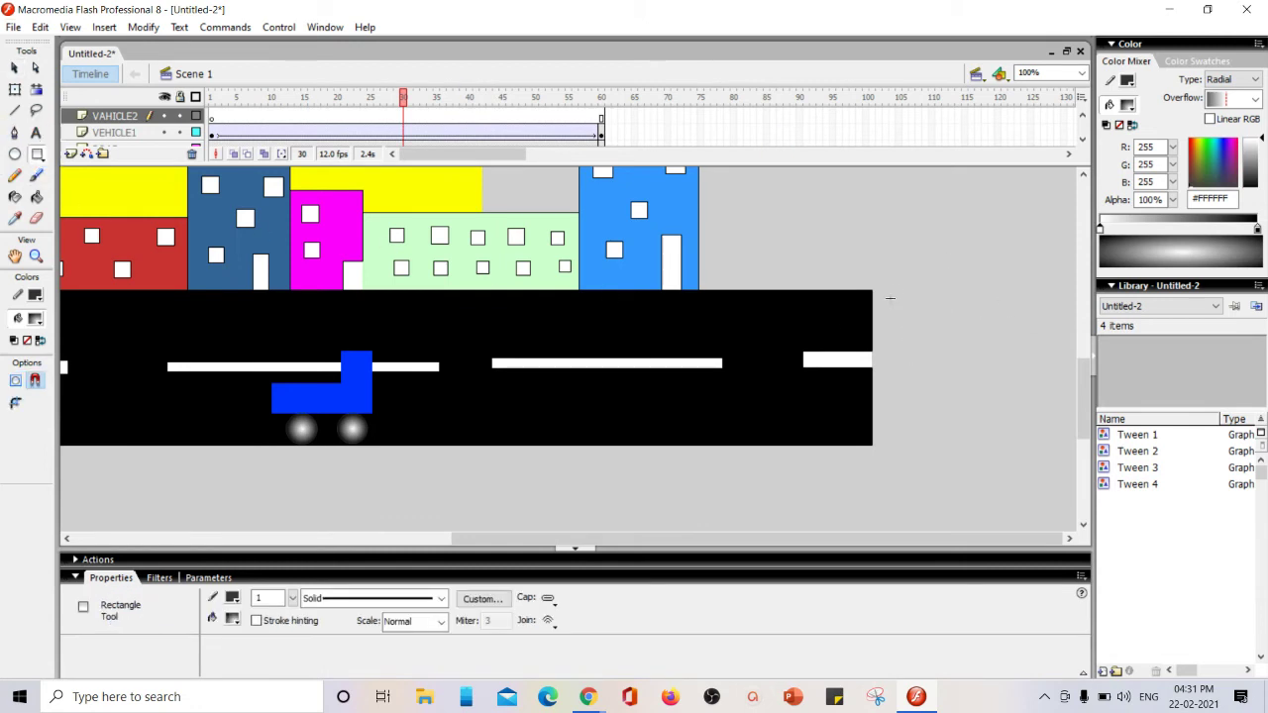
{"action": "left_click", "coordinate": [1128, 104]}
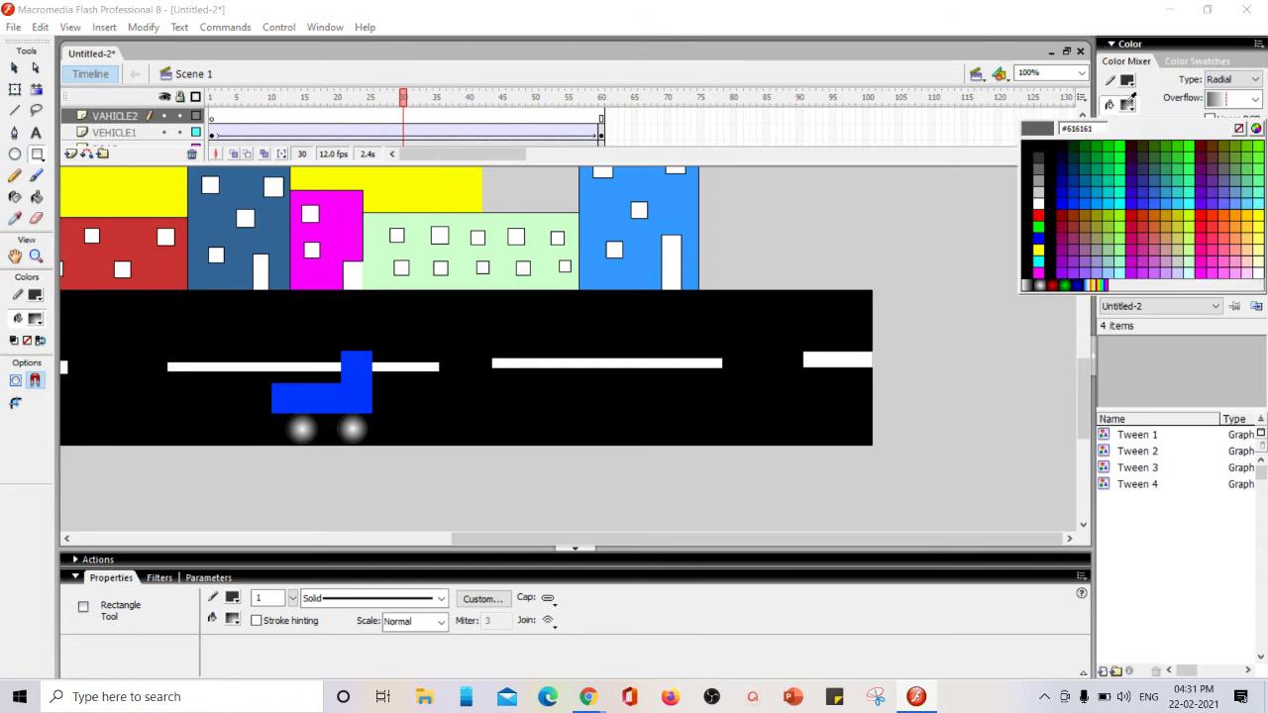
{"action": "left_click", "coordinate": [1038, 246]}
{"action": "left_click_drag", "start_coordinate": [880, 295], "coordinate": [1061, 341]}
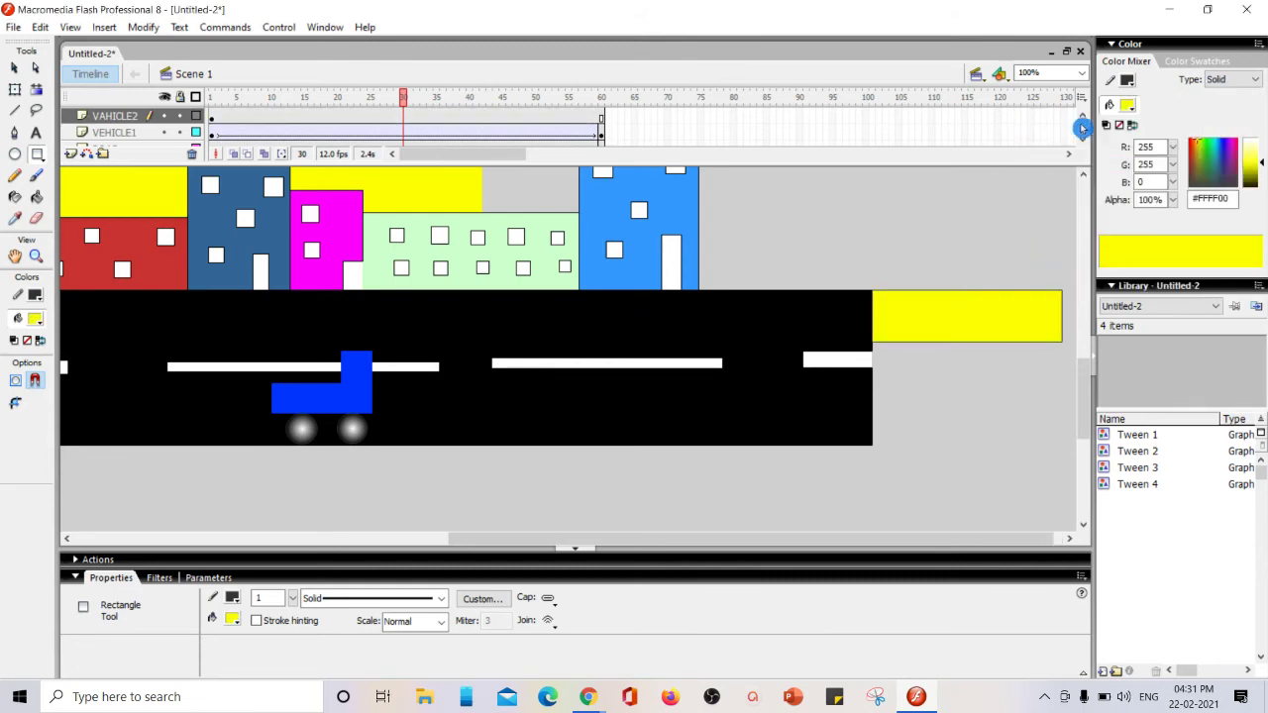
{"action": "left_click", "coordinate": [1127, 104]}
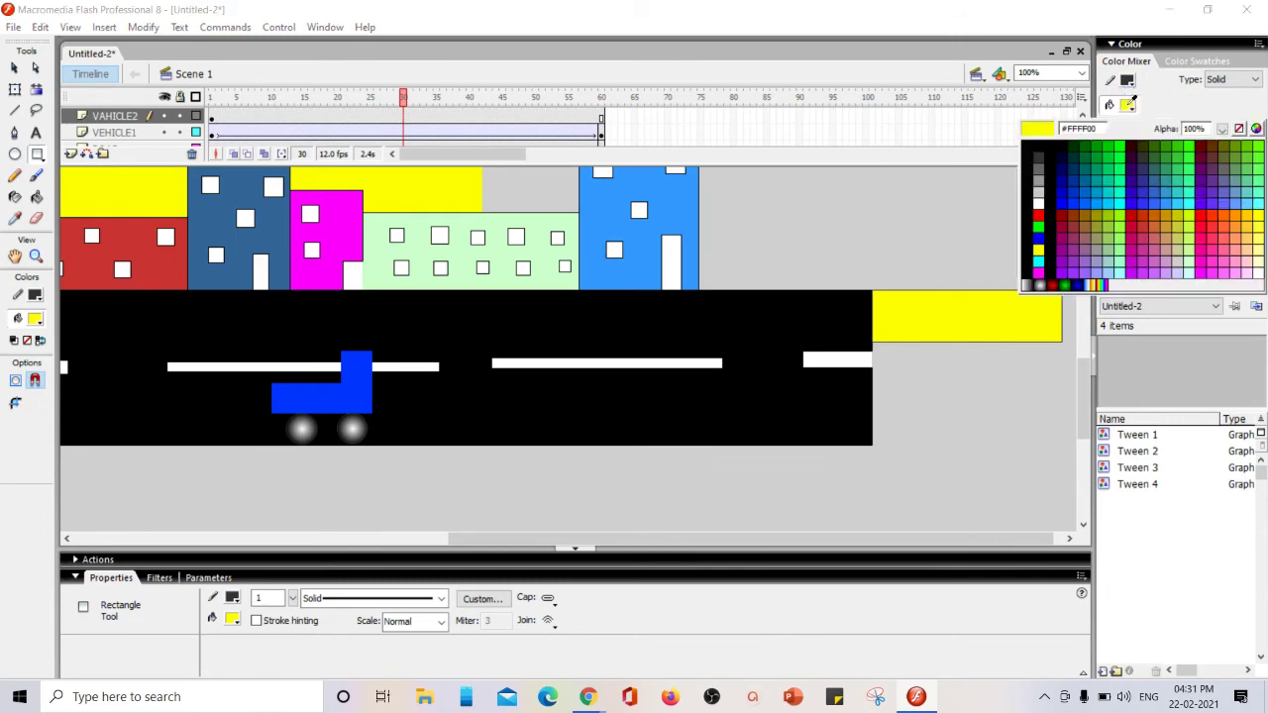
{"action": "left_click", "coordinate": [1038, 203]}
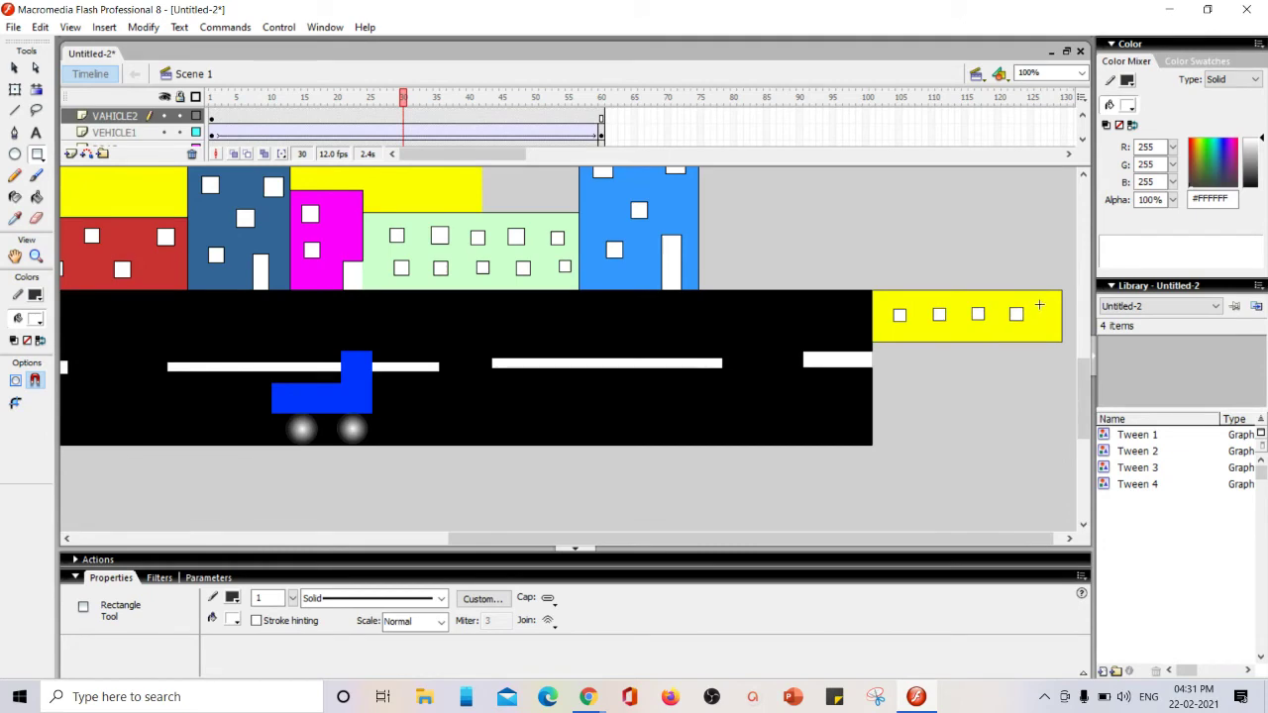
Draw grey radial-gradient oval wheels under the bus body, undoing the misshapen second wheel
{"action": "left_click", "coordinate": [15, 153]}
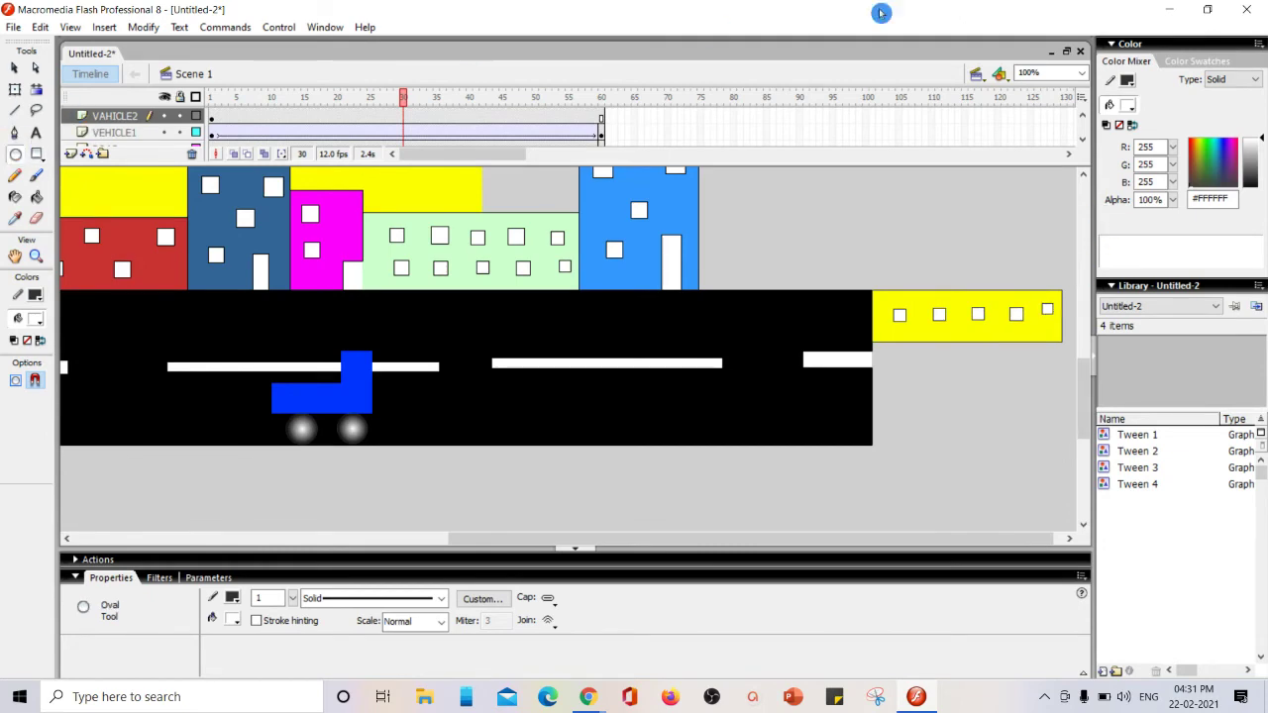
{"action": "left_click", "coordinate": [1139, 107]}
{"action": "left_click", "coordinate": [1033, 287]}
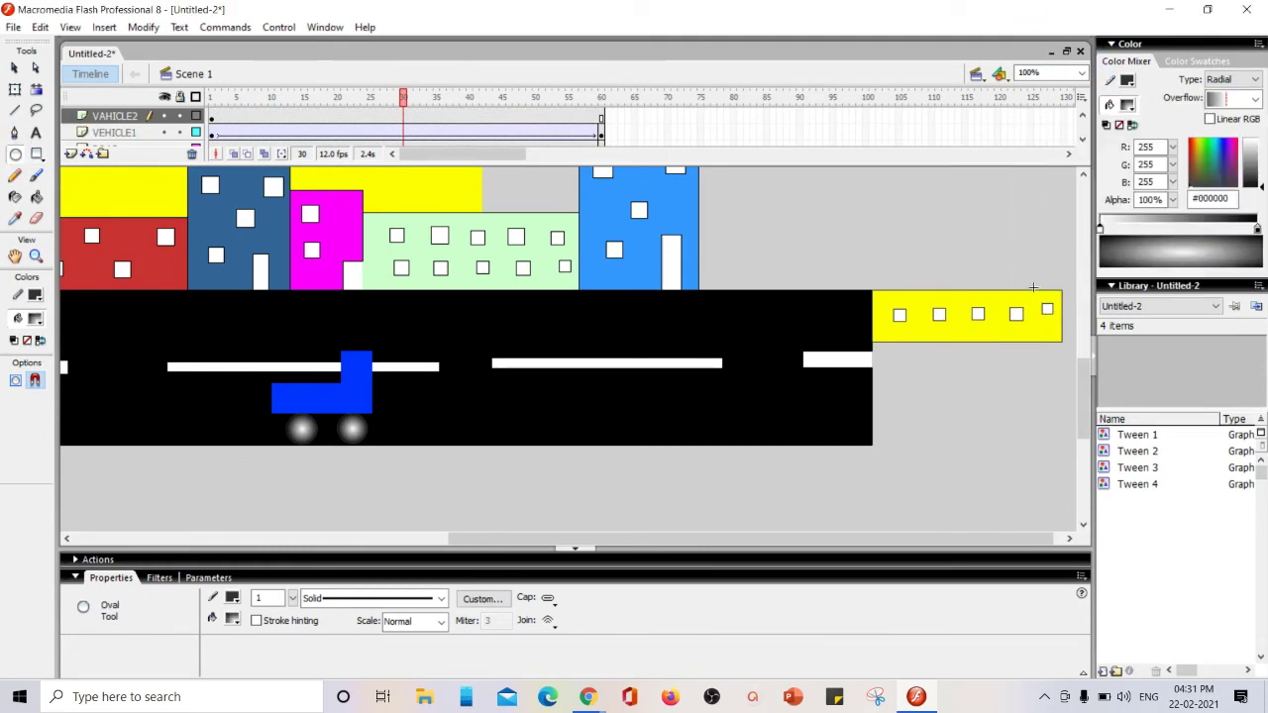
{"action": "left_click_drag", "start_coordinate": [919, 360], "coordinate": [931, 374]}
{"action": "left_click_drag", "start_coordinate": [1024, 363], "coordinate": [1036, 374]}
{"action": "key", "text": "ctrl+z"}
Marquee-select the whole yellow bus and shift it clear of the road's right end on VAHICLE2
{"action": "left_click", "coordinate": [180, 97]}
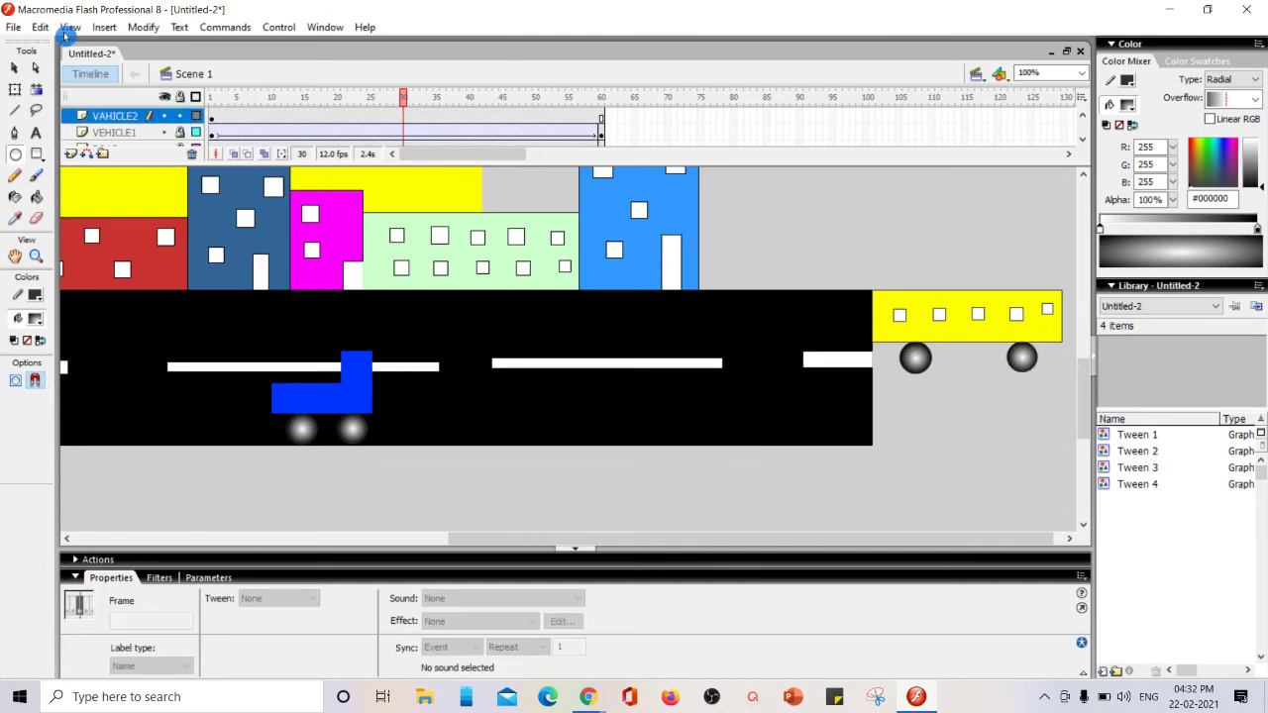
{"action": "left_click", "coordinate": [15, 67]}
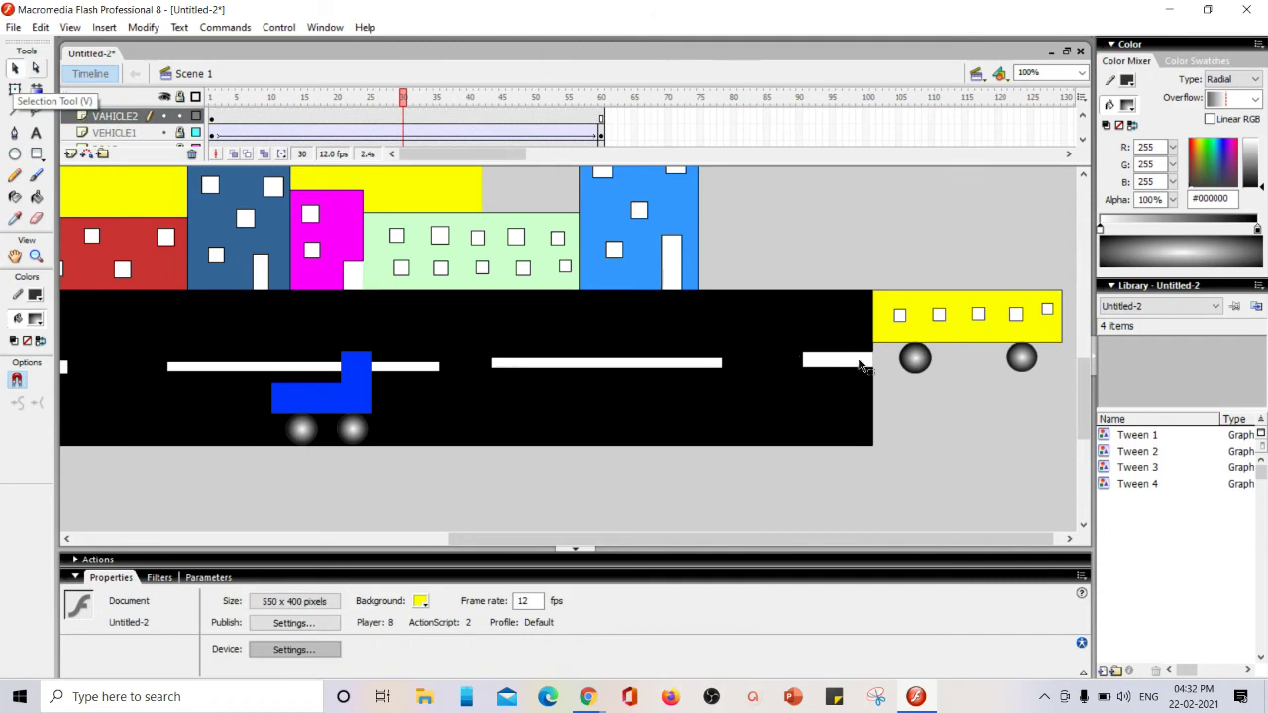
{"action": "left_click_drag", "start_coordinate": [871, 270], "coordinate": [1093, 426]}
{"action": "left_click_drag", "start_coordinate": [909, 333], "coordinate": [946, 298]}
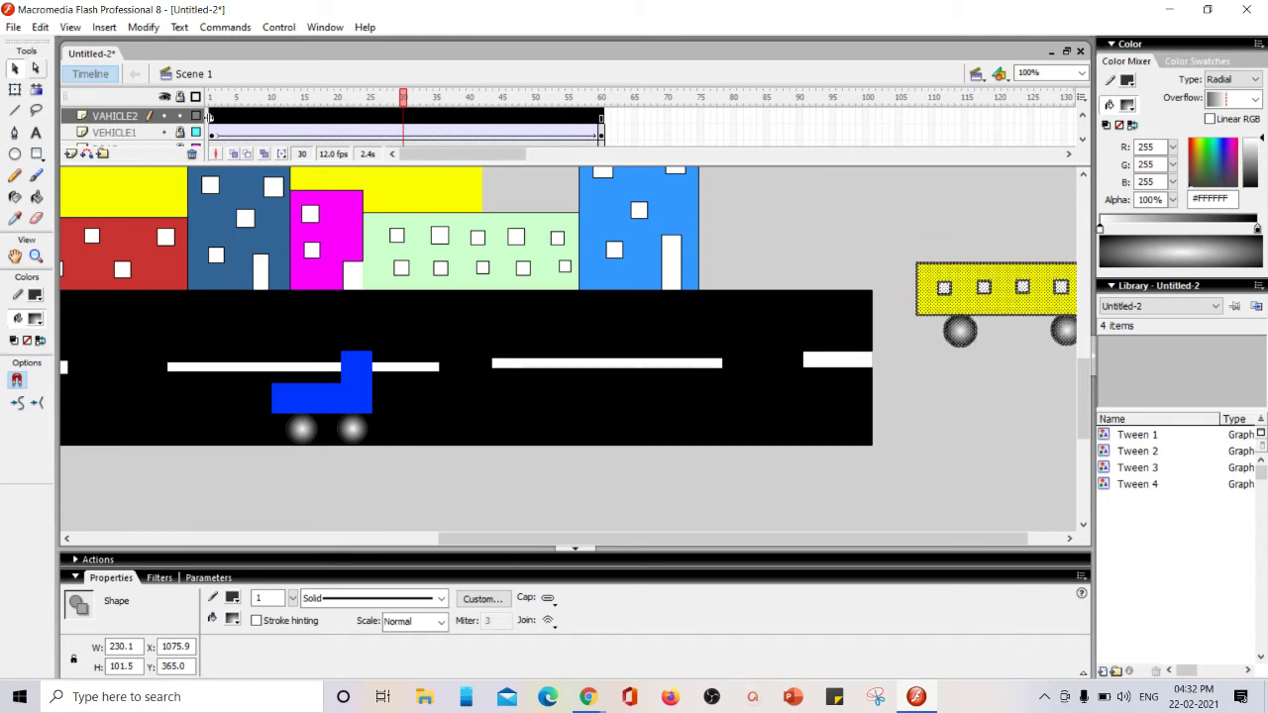
{"action": "left_click", "coordinate": [212, 116]}
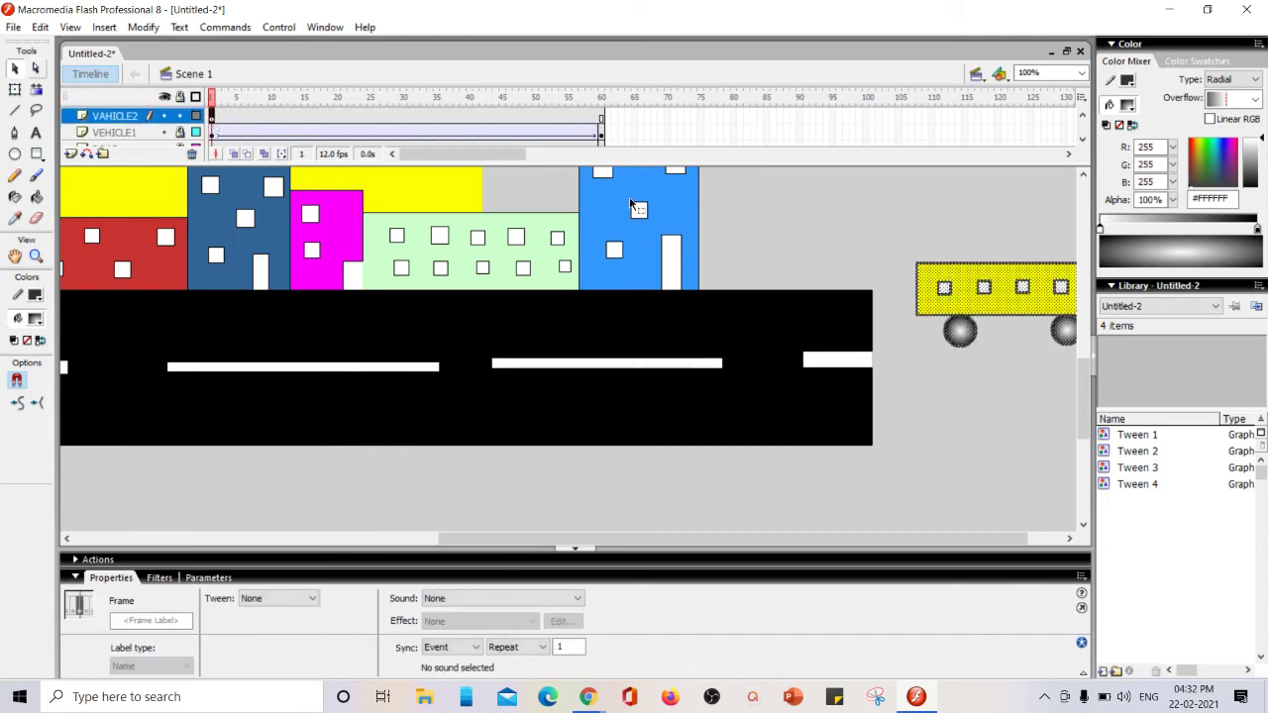
Add a keyframe at frame 60 on VAHICLE2 and move the bus past the road's left end
{"action": "left_click", "coordinate": [601, 116]}
{"action": "right_click", "coordinate": [600, 117]}
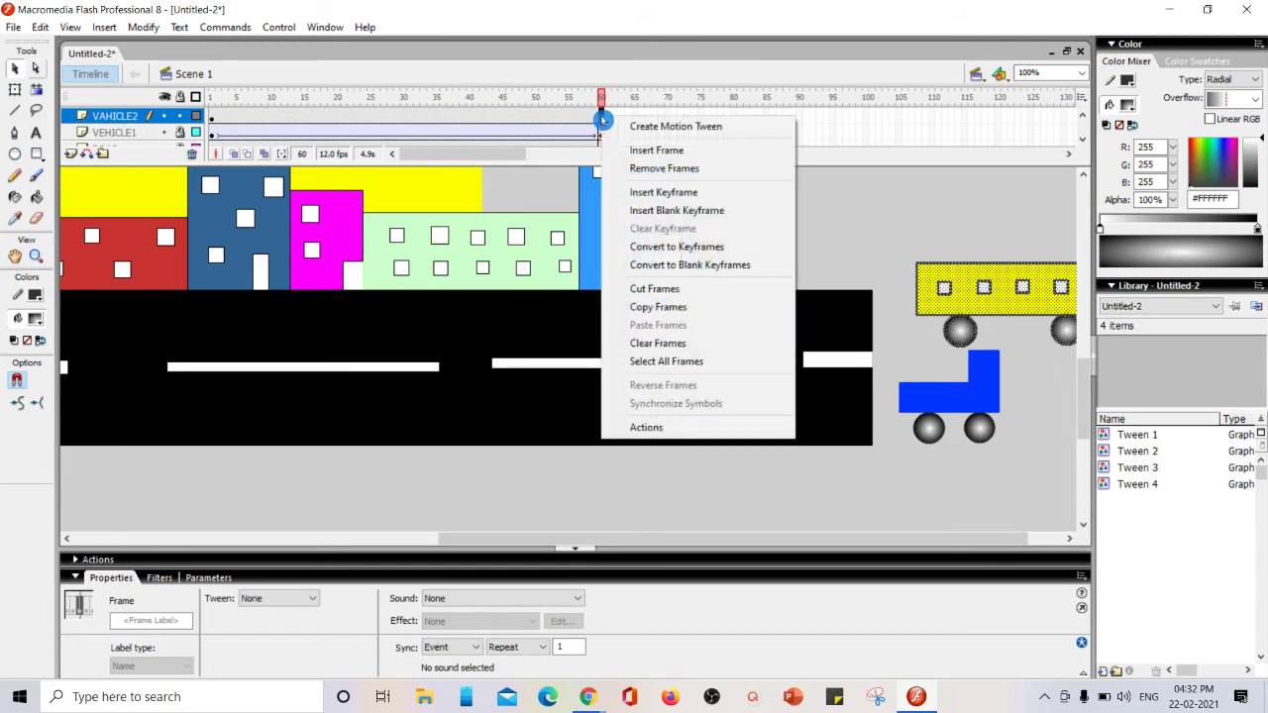
{"action": "left_click", "coordinate": [669, 192]}
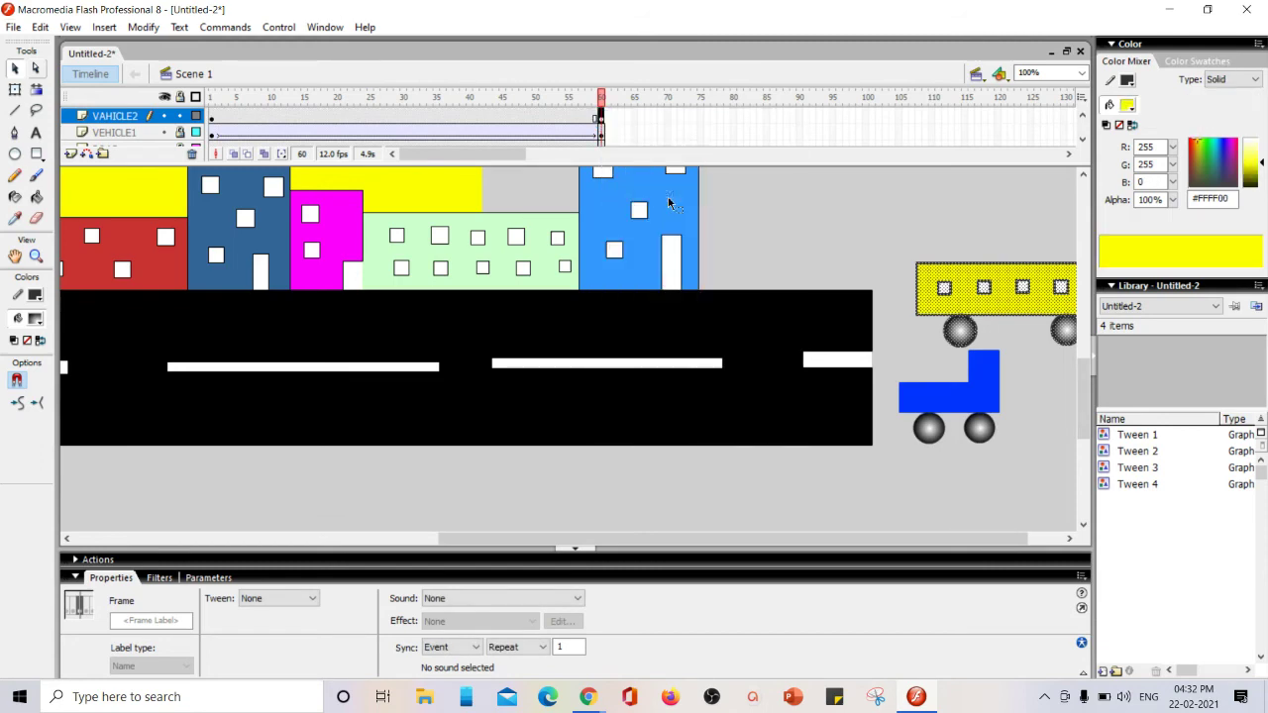
{"action": "left_click_drag", "start_coordinate": [948, 295], "coordinate": [173, 295]}
{"action": "left_click_drag", "start_coordinate": [535, 539], "coordinate": [178, 498]}
{"action": "left_click_drag", "start_coordinate": [812, 307], "coordinate": [229, 299]}
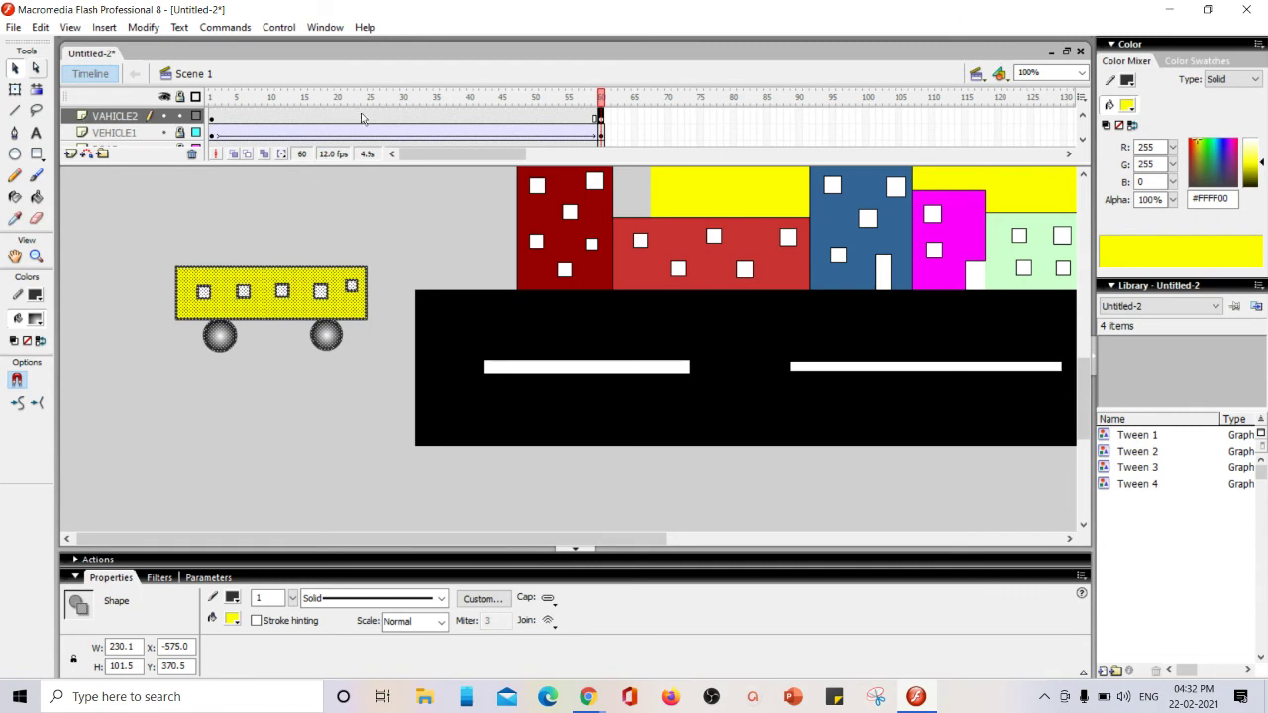
Scrub the timeline to check the motion, then create a motion tween on VAHICLE2
{"action": "left_click", "coordinate": [143, 116]}
{"action": "left_click", "coordinate": [290, 116]}
{"action": "left_click_drag", "start_coordinate": [362, 124], "coordinate": [426, 119]}
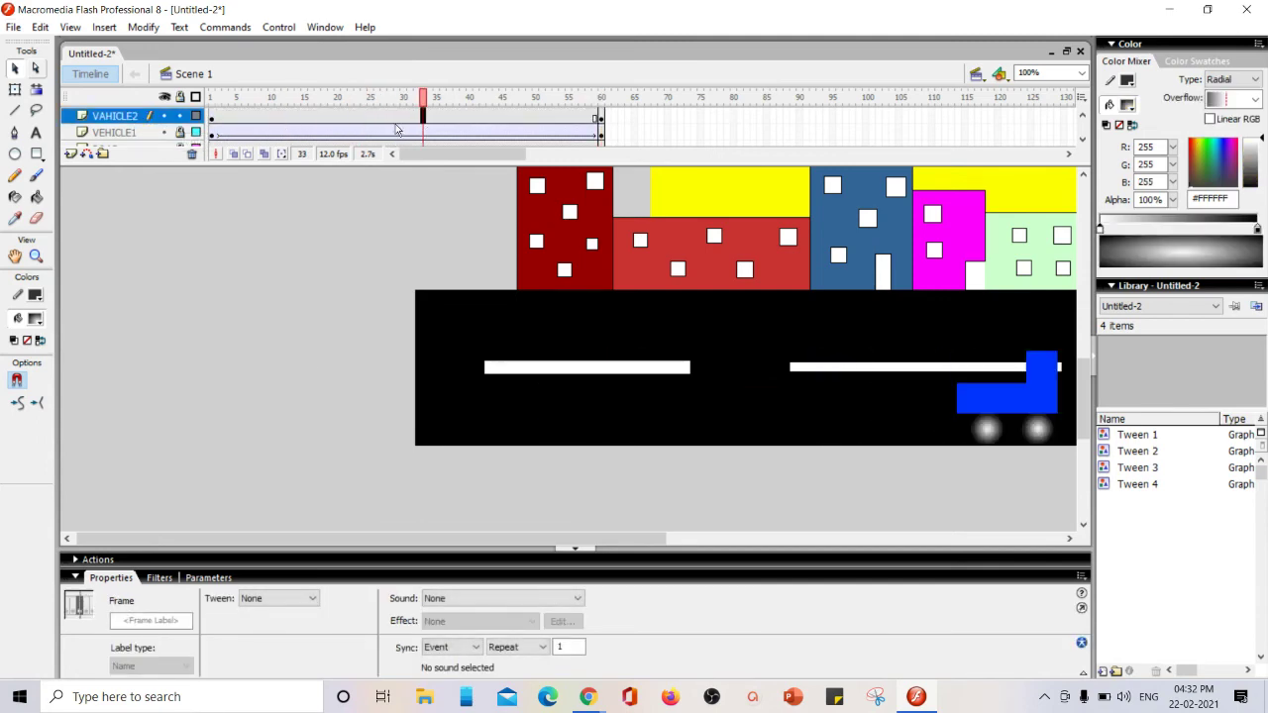
{"action": "right_click", "coordinate": [397, 120]}
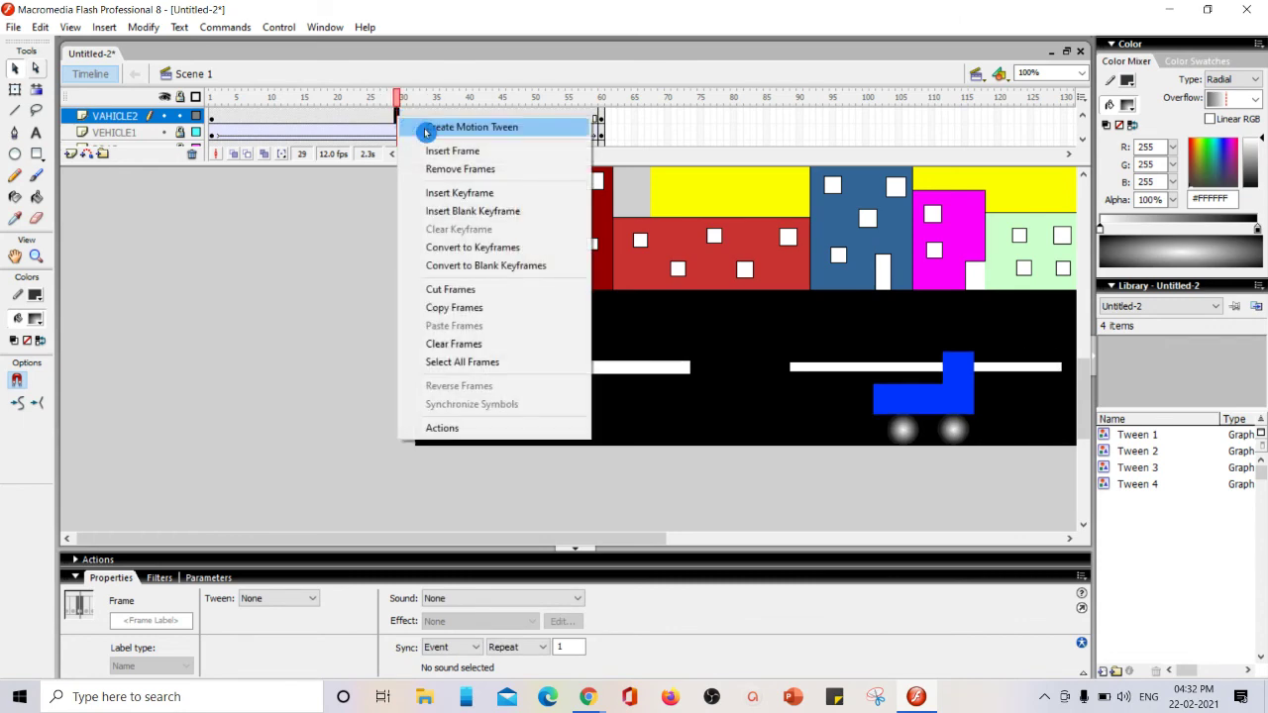
{"action": "left_click", "coordinate": [471, 127]}
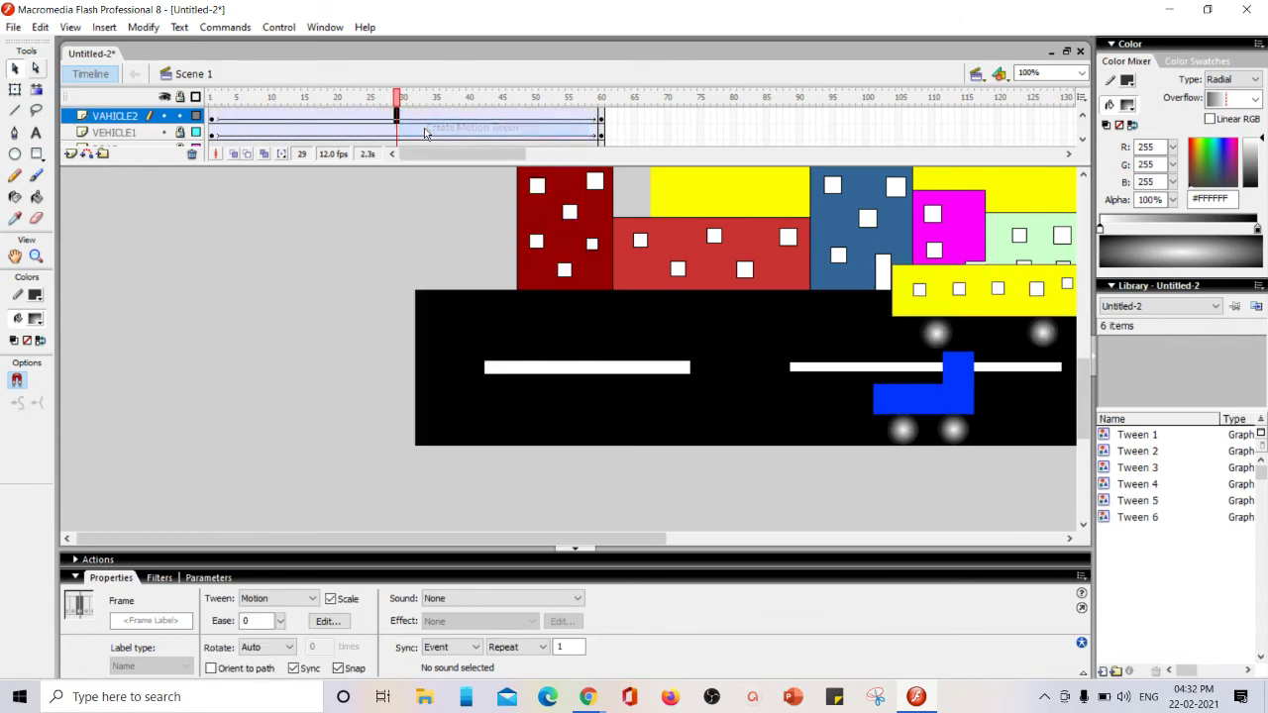
{"action": "left_click", "coordinate": [280, 27]}
{"action": "left_click", "coordinate": [297, 147]}
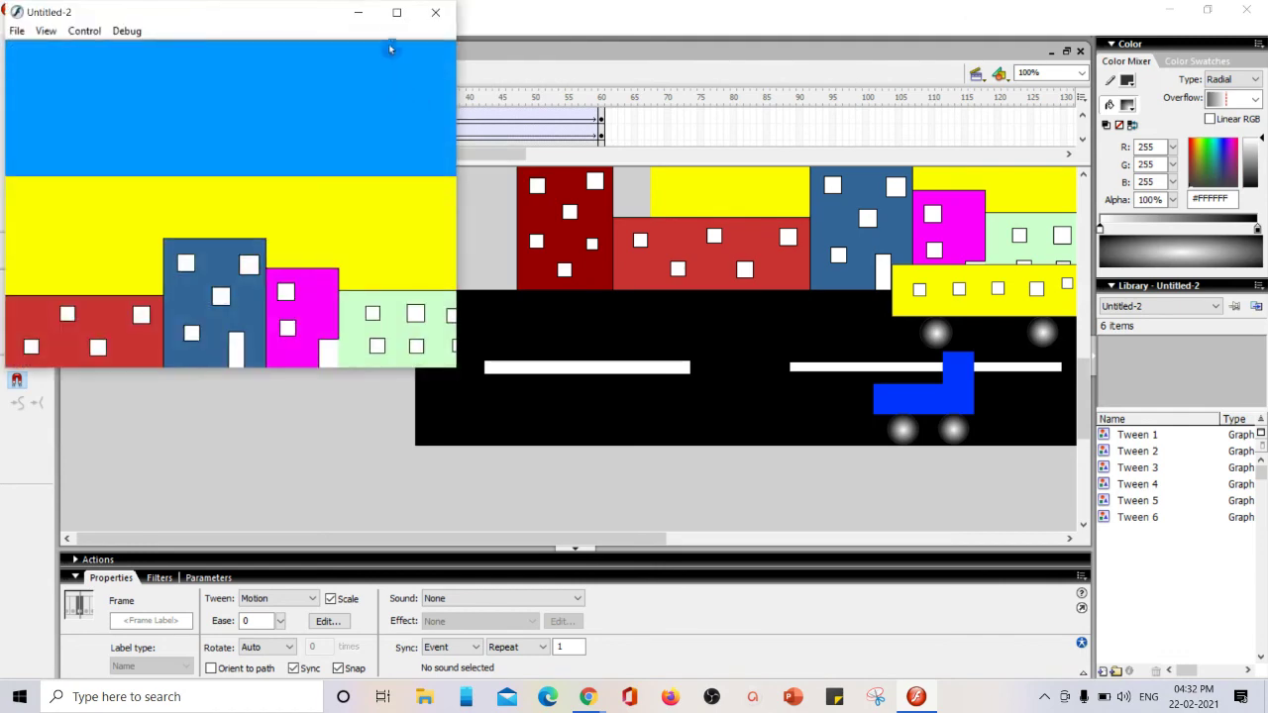
{"action": "double_click", "coordinate": [393, 18]}
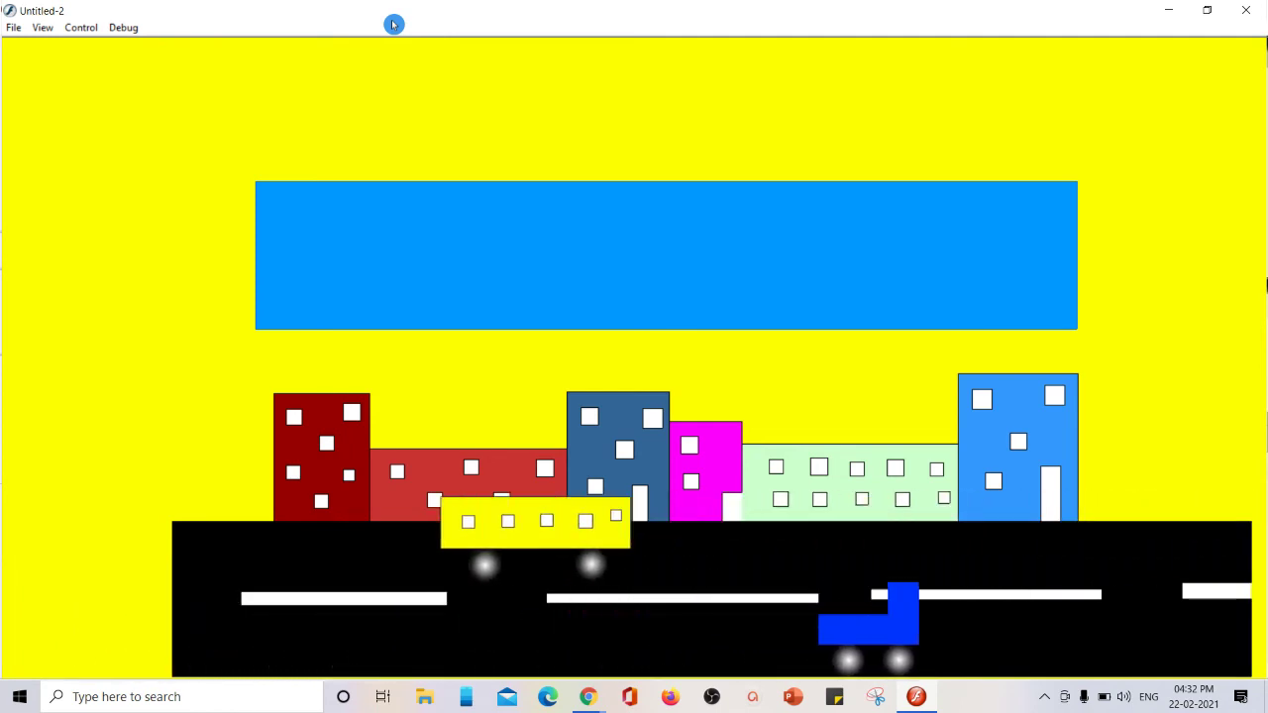
Close the movie preview, scroll the stage back into view and pick the Brush tool
{"action": "left_click", "coordinate": [1242, 17]}
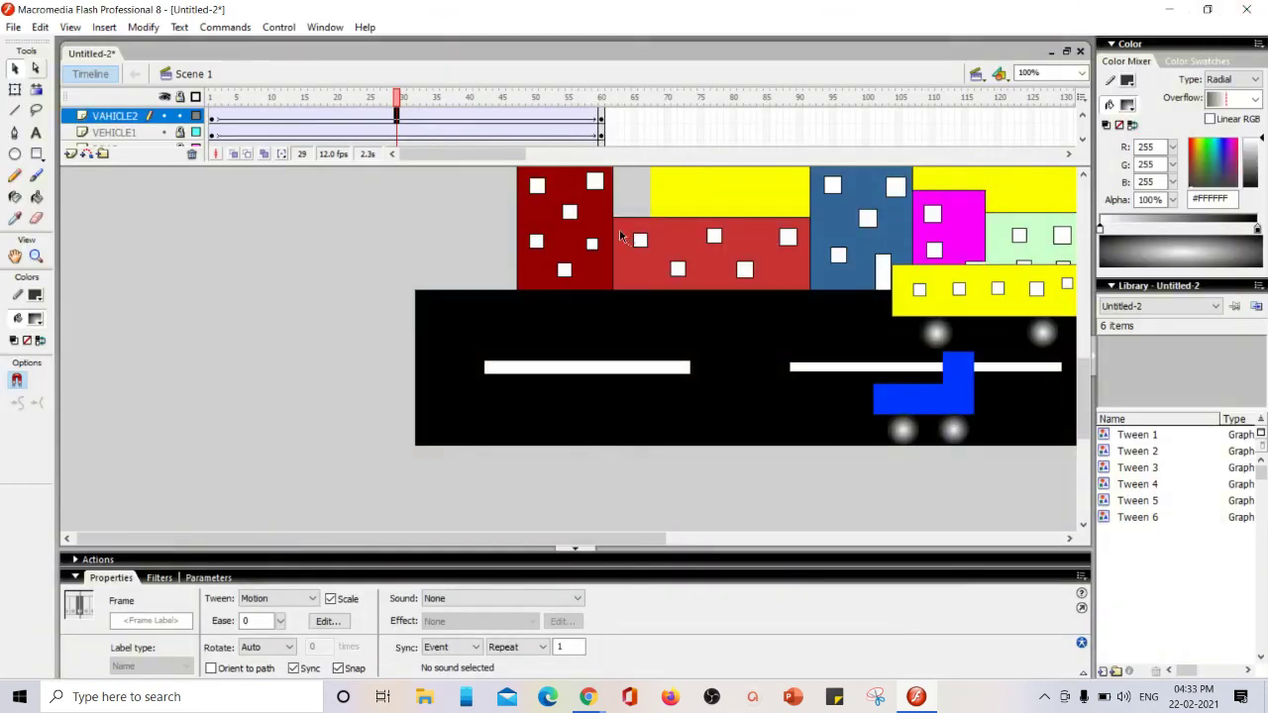
{"action": "left_click_drag", "start_coordinate": [552, 538], "coordinate": [740, 538]}
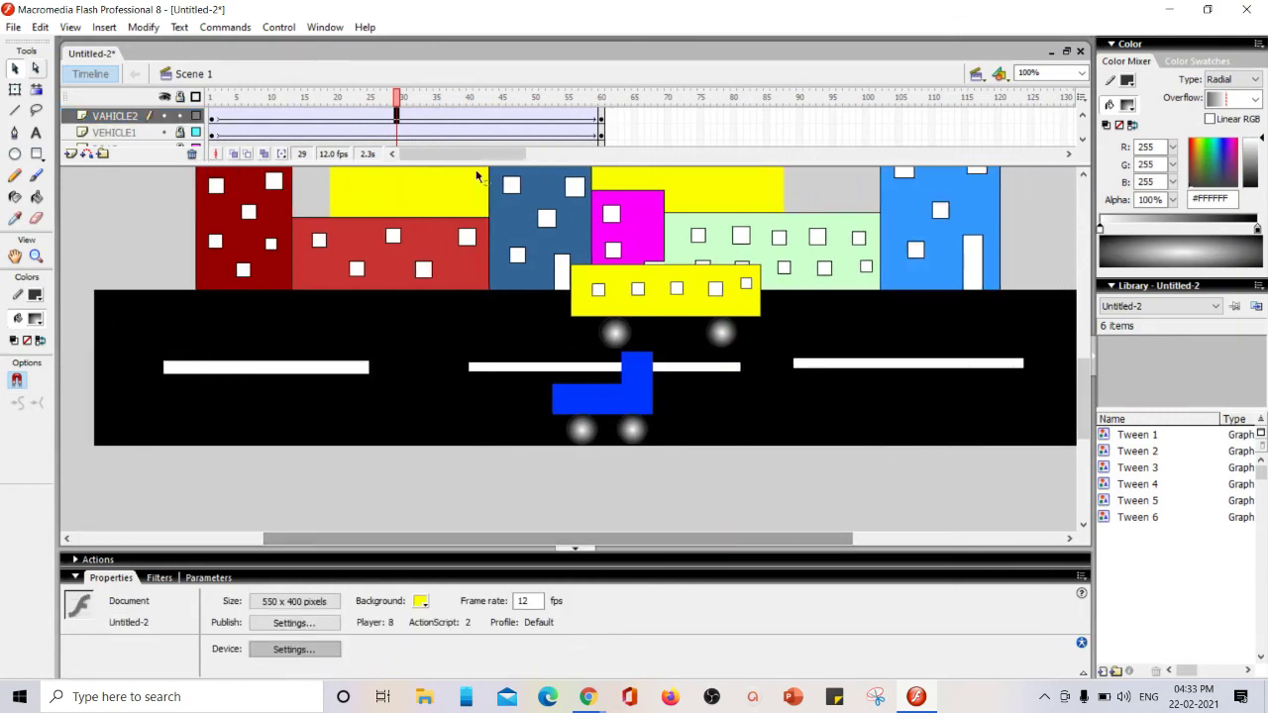
{"action": "scroll", "coordinate": [552, 373], "scroll_direction": "up", "scroll_amount": 3}
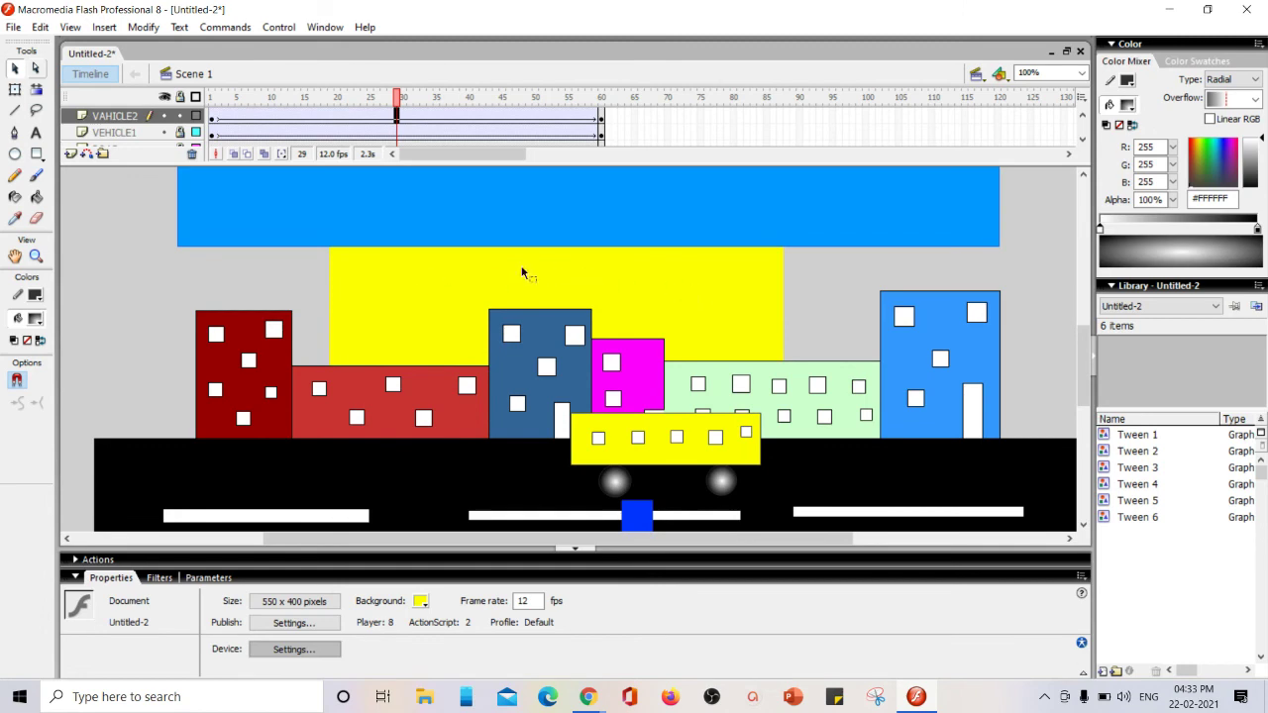
{"action": "left_click", "coordinate": [36, 176]}
Insert a new layer above VAHICLE2 and name it TREE
{"action": "left_click", "coordinate": [113, 118]}
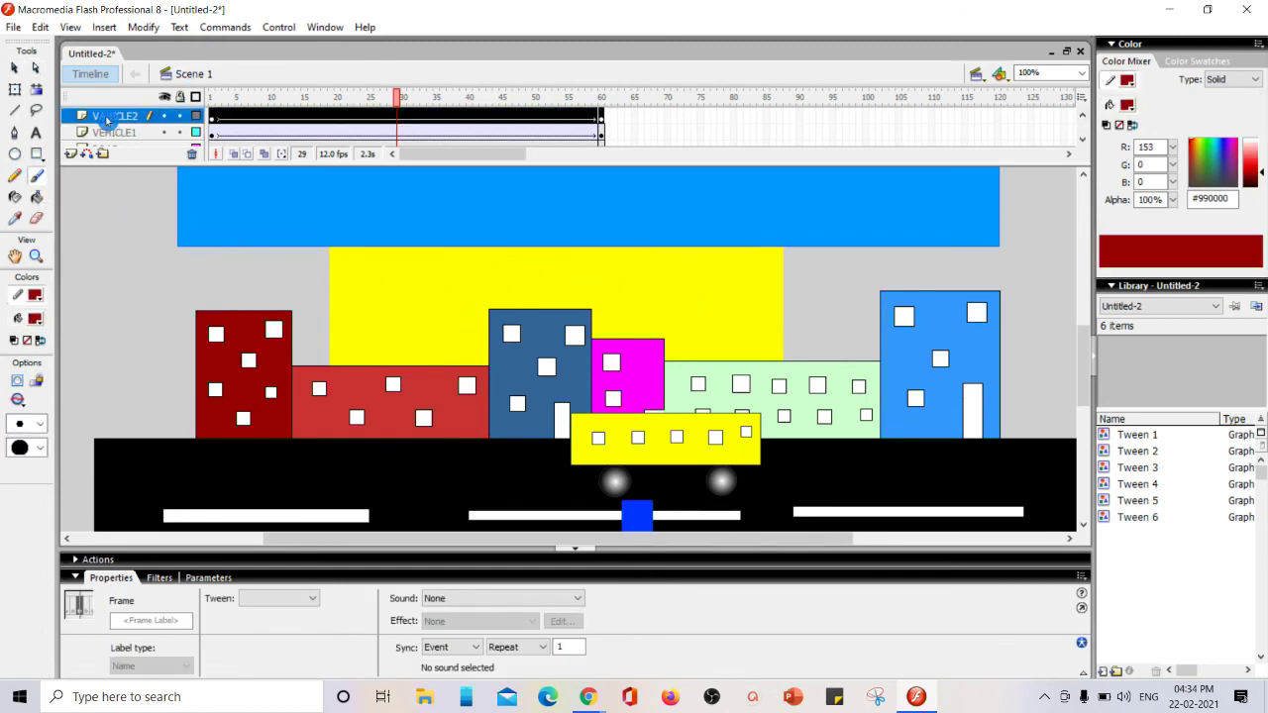
{"action": "left_click", "coordinate": [70, 155]}
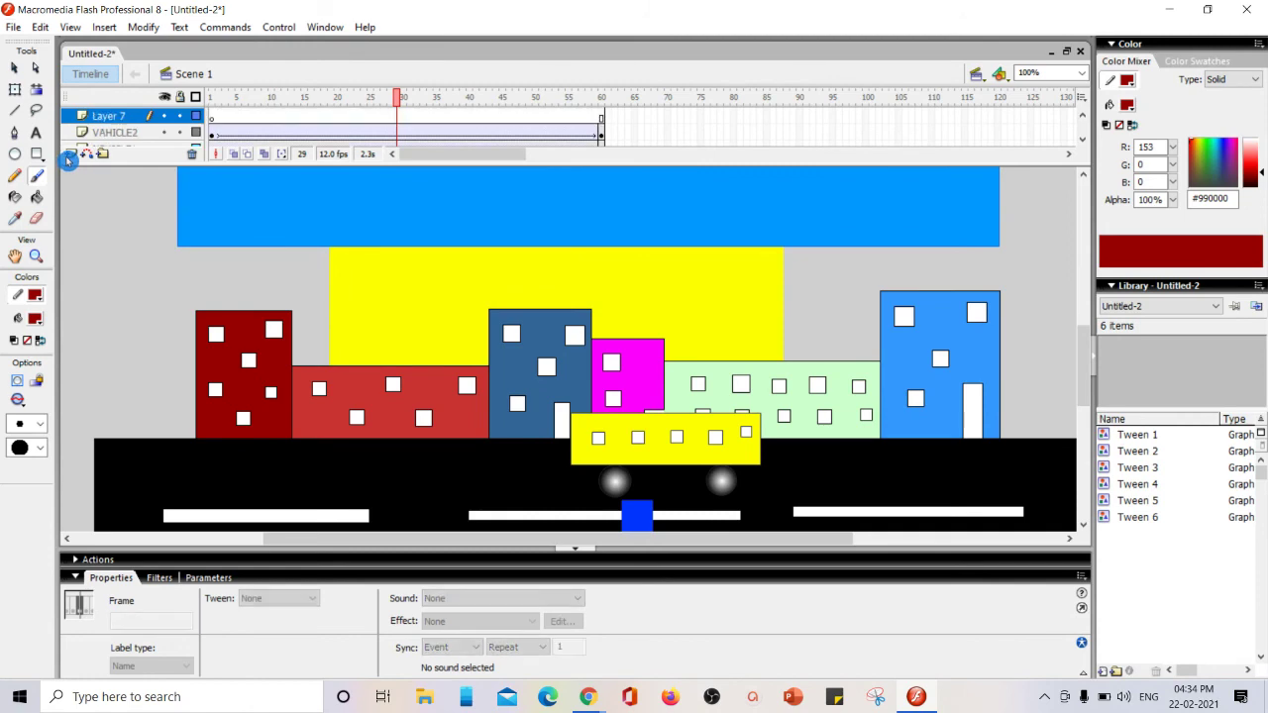
{"action": "double_click", "coordinate": [114, 116]}
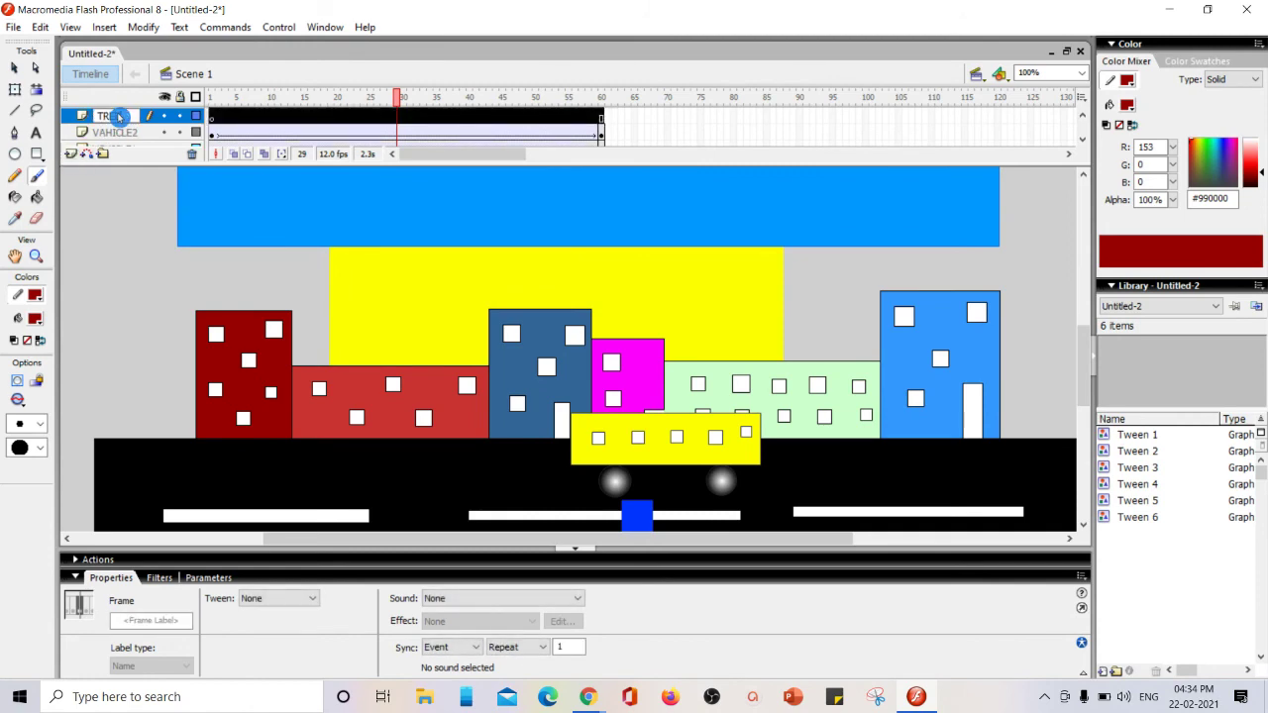
{"action": "type", "text": "TREE"}
{"action": "key", "text": "Return"}
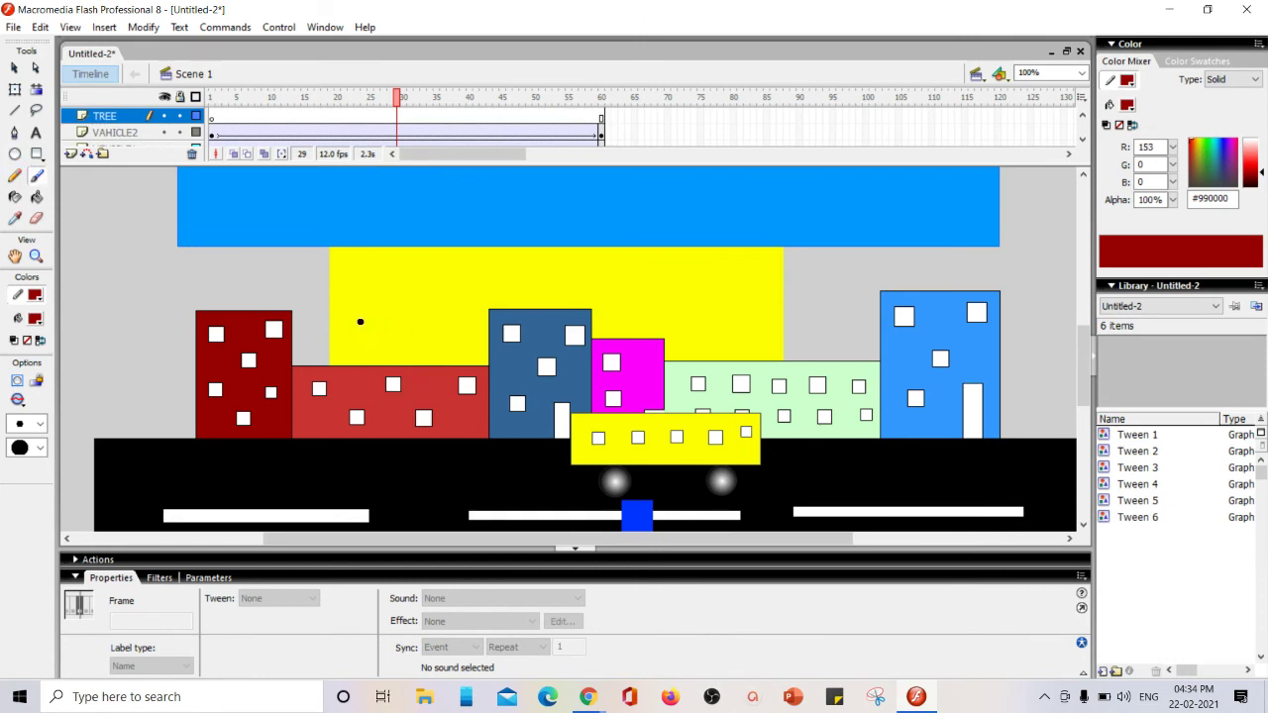
Paint two dark-red tree trunk strokes, then set stroke and fill colours to #006600
{"action": "mouse_move", "coordinate": [360, 328]}
{"action": "left_mouse_down"}
{"action": "mouse_move", "coordinate": [380, 410]}
{"action": "mouse_move", "coordinate": [359, 438]}
{"action": "left_mouse_up"}
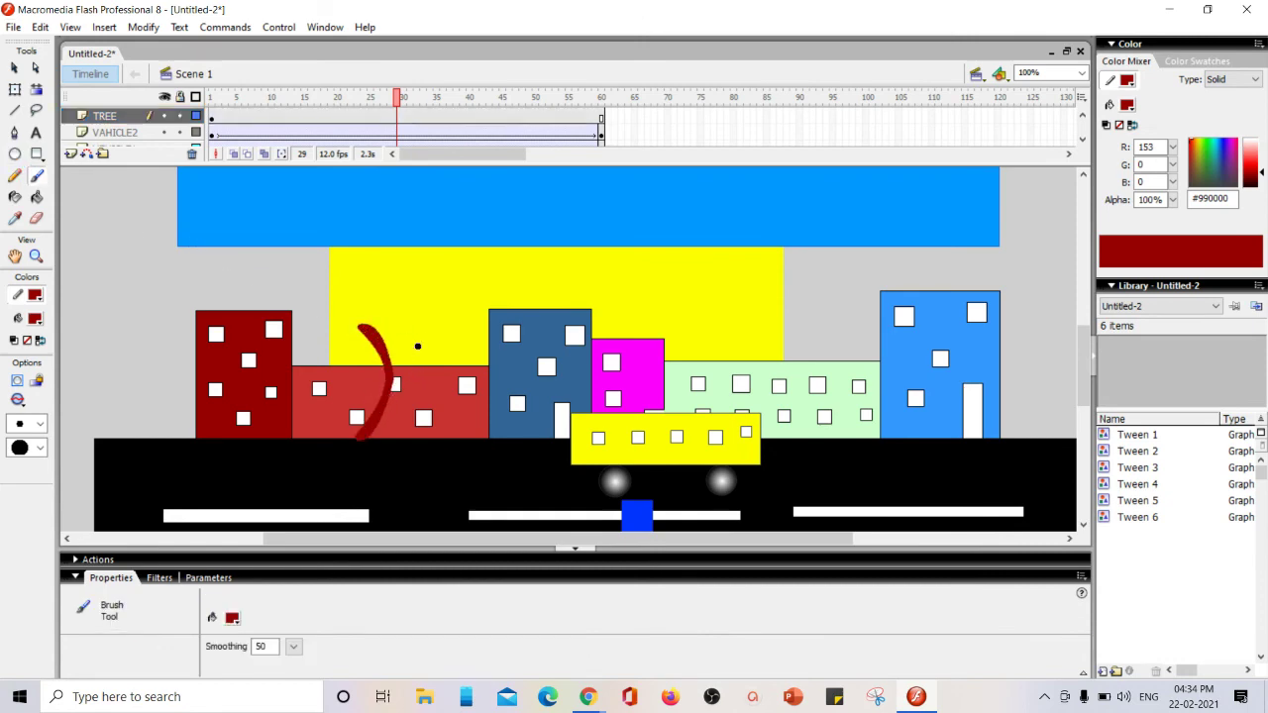
{"action": "left_click_drag", "start_coordinate": [462, 318], "coordinate": [455, 428]}
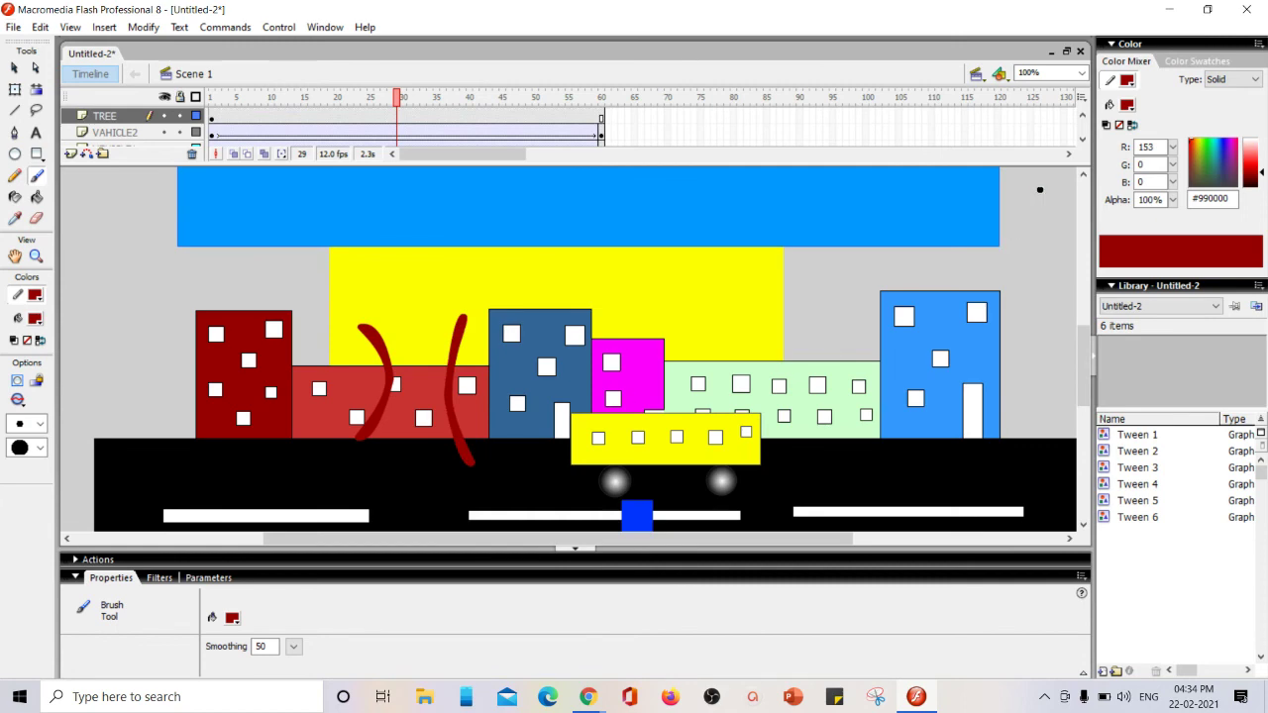
{"action": "left_click", "coordinate": [1127, 81]}
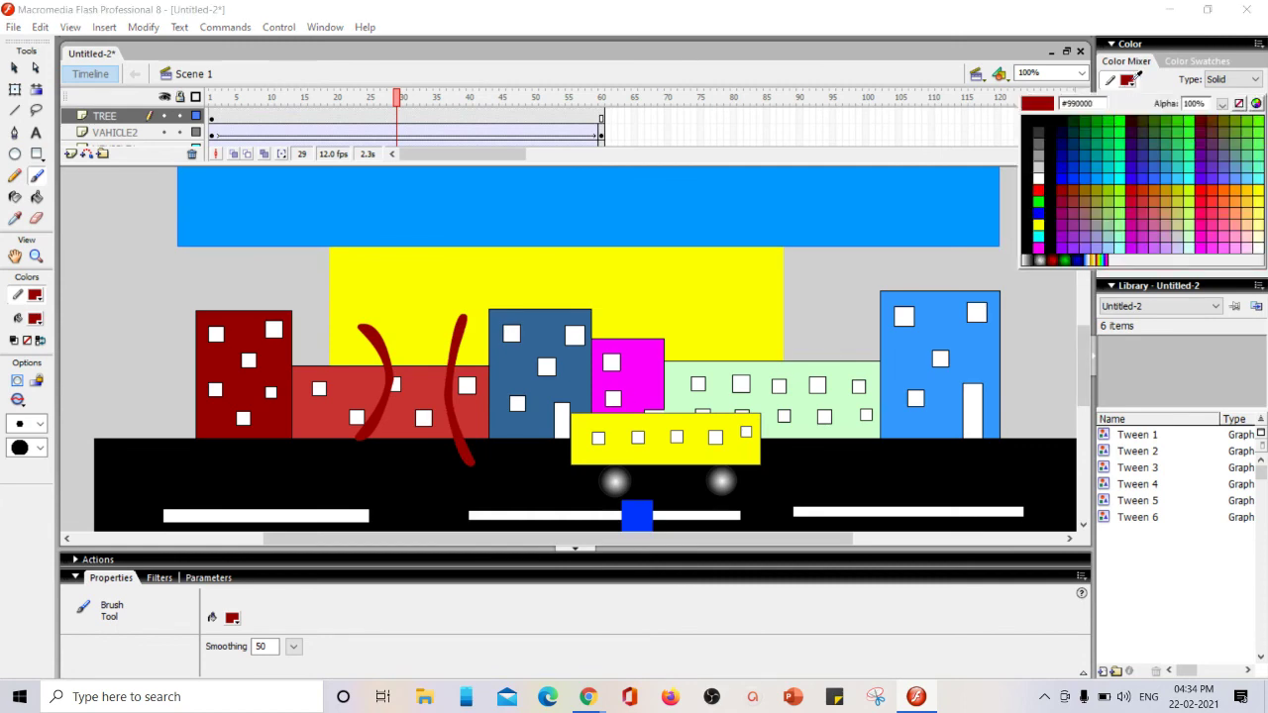
{"action": "left_click", "coordinate": [1086, 116]}
{"action": "left_click", "coordinate": [1127, 104]}
{"action": "left_click", "coordinate": [1086, 141]}
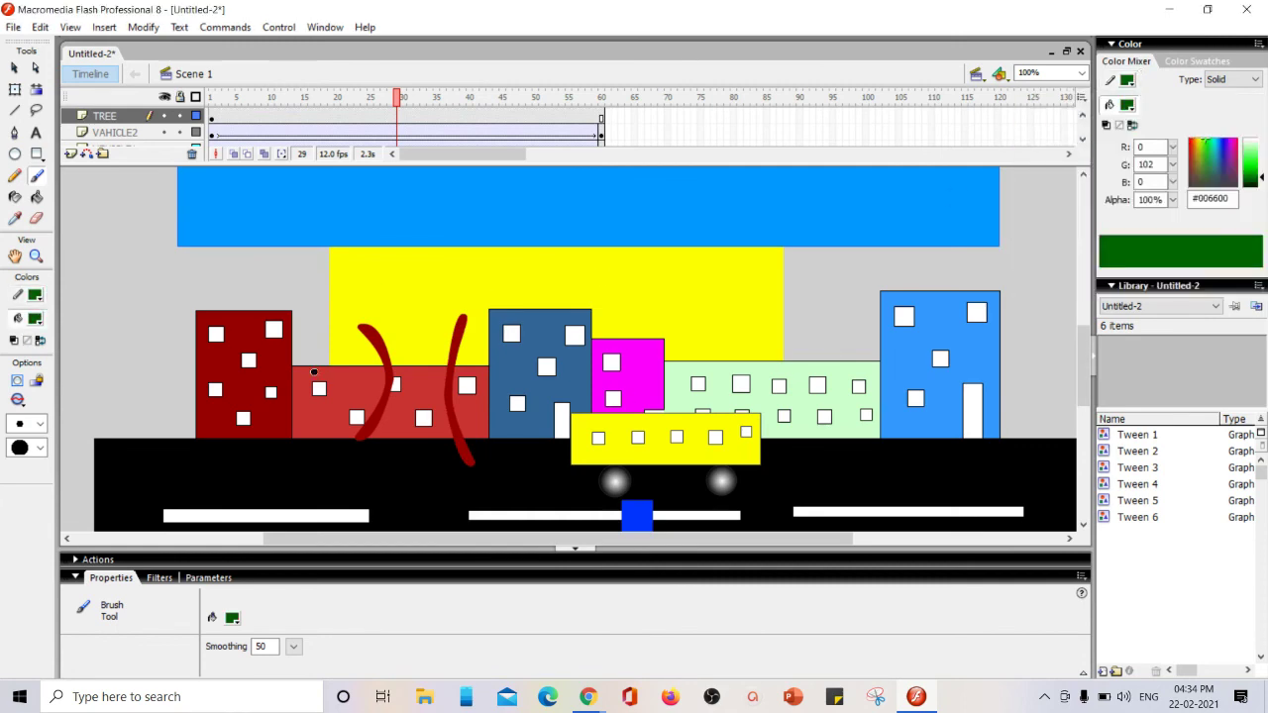
Paint the green canopy above the trunks with a larger brush, then drag TREE downward
{"action": "left_click", "coordinate": [26, 423]}
{"action": "left_click", "coordinate": [20, 531]}
{"action": "mouse_move", "coordinate": [368, 336]}
{"action": "left_mouse_down"}
{"action": "mouse_move", "coordinate": [338, 305]}
{"action": "mouse_move", "coordinate": [388, 295]}
{"action": "mouse_move", "coordinate": [448, 241]}
{"action": "mouse_move", "coordinate": [480, 339]}
{"action": "left_mouse_up"}
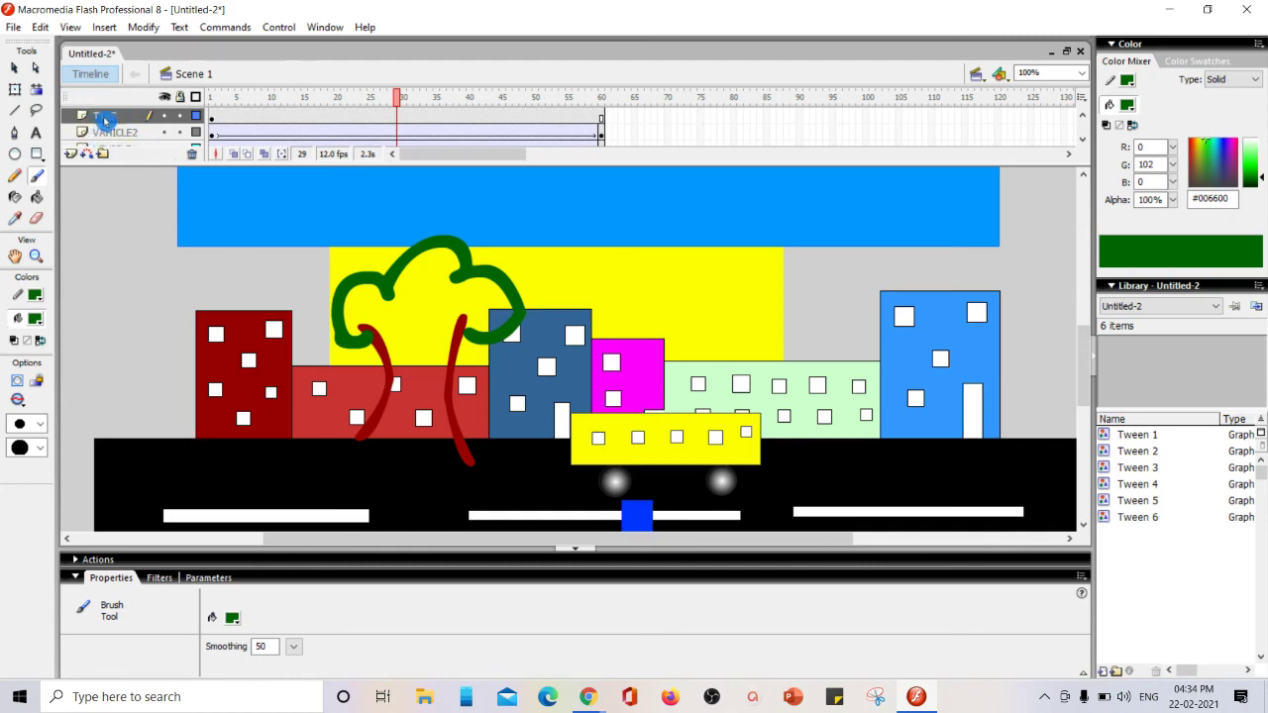
{"action": "left_click", "coordinate": [129, 118]}
{"action": "left_click_drag", "start_coordinate": [129, 117], "coordinate": [141, 148]}
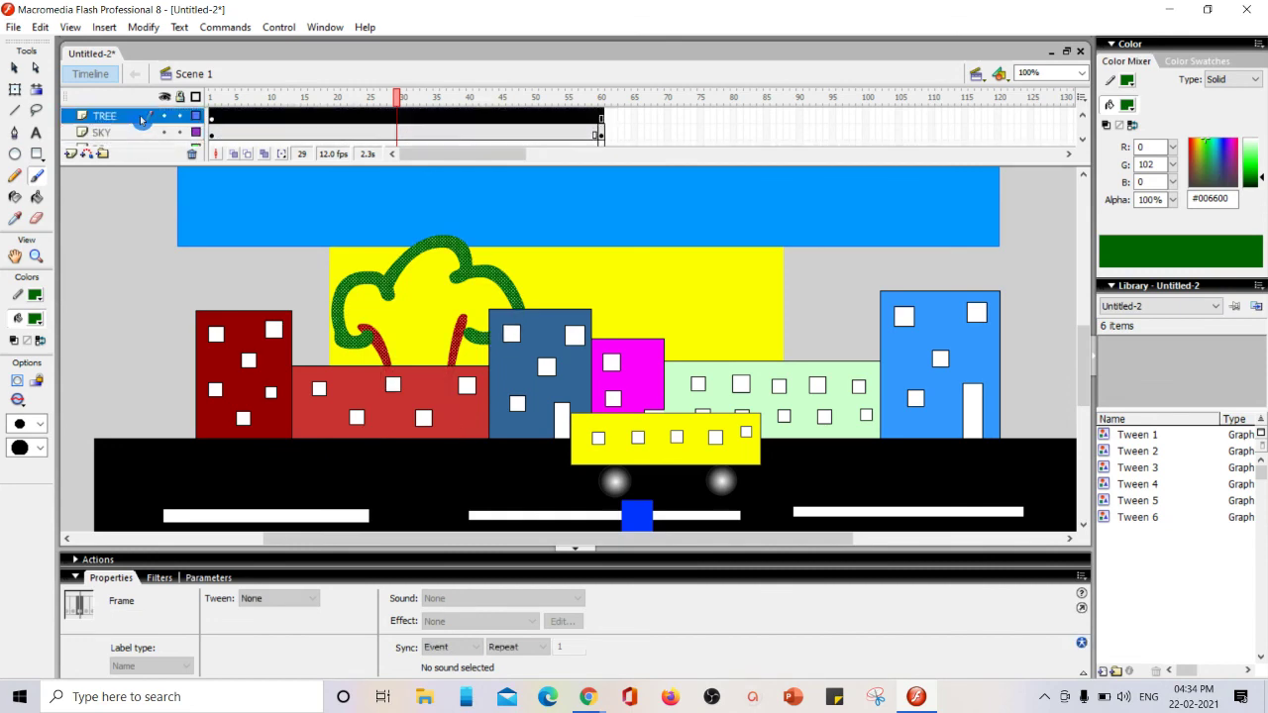
Select the TREE layer's artwork, then deselect it with the Selection tool by clicking off it
{"action": "left_click", "coordinate": [141, 119]}
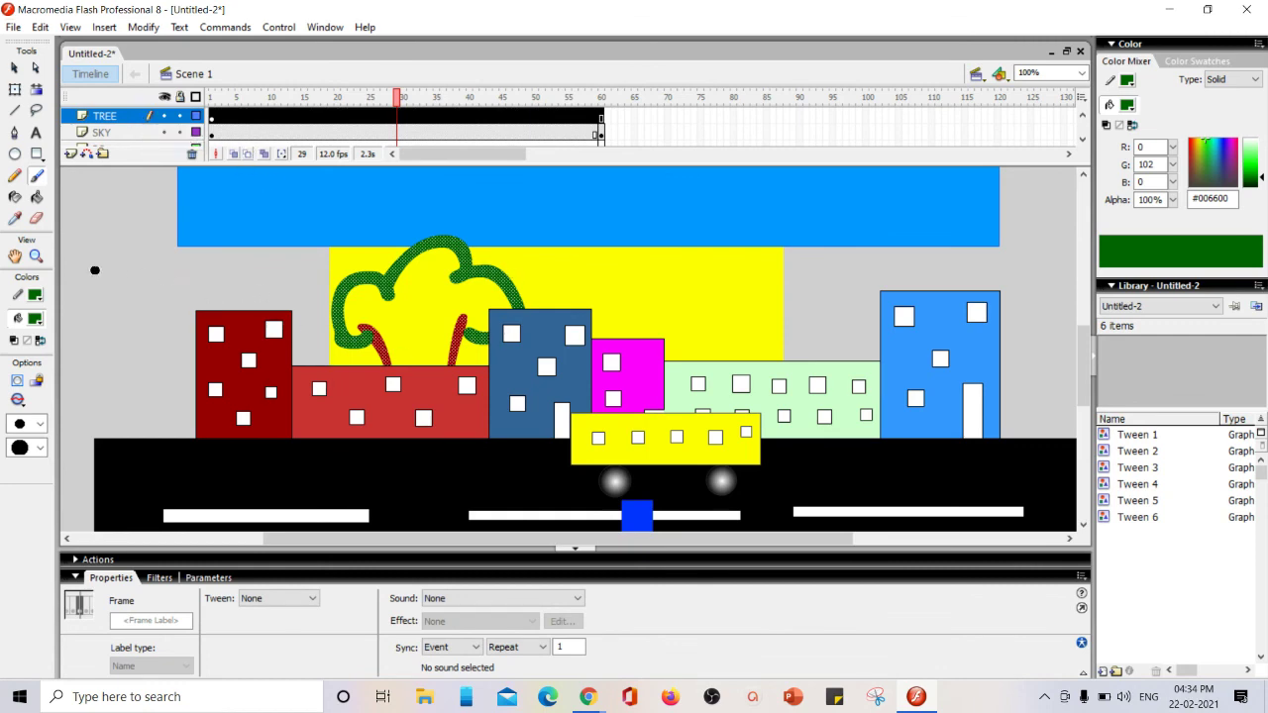
{"action": "left_click", "coordinate": [15, 67]}
{"action": "left_click", "coordinate": [416, 418]}
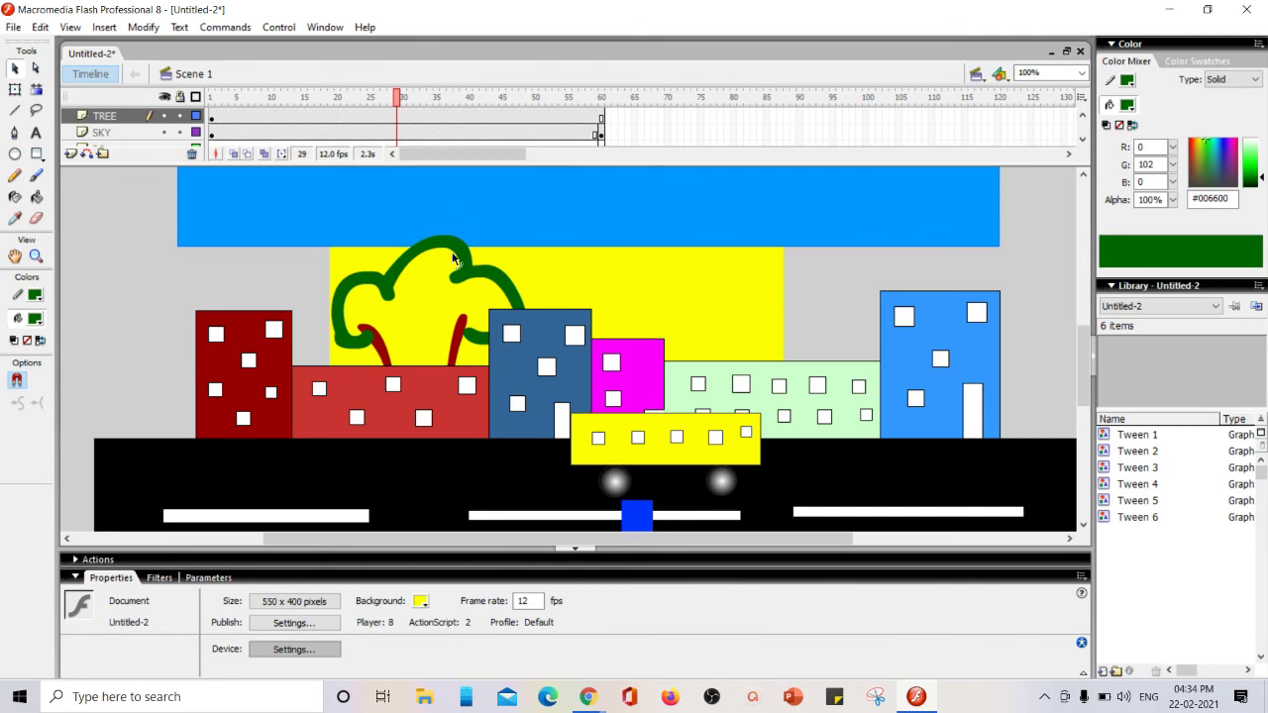
{"action": "left_click", "coordinate": [282, 30]}
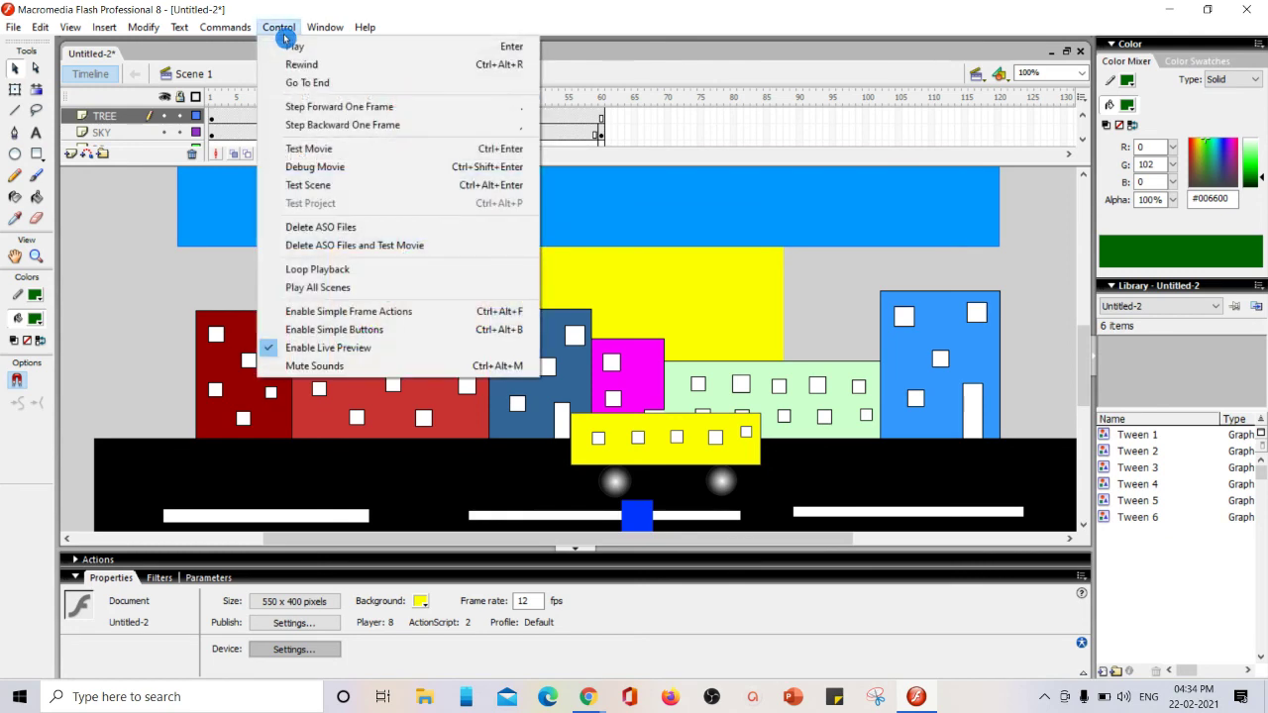
{"action": "left_click", "coordinate": [309, 148]}
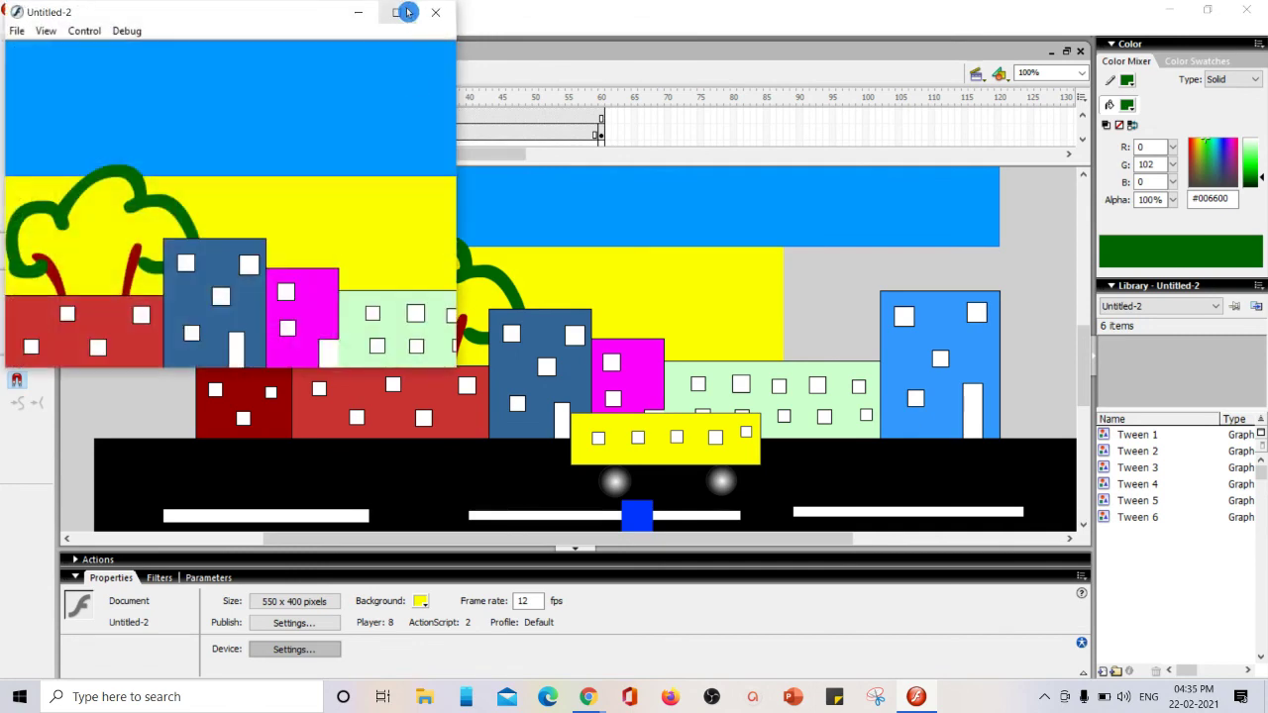
{"action": "left_click", "coordinate": [408, 12]}
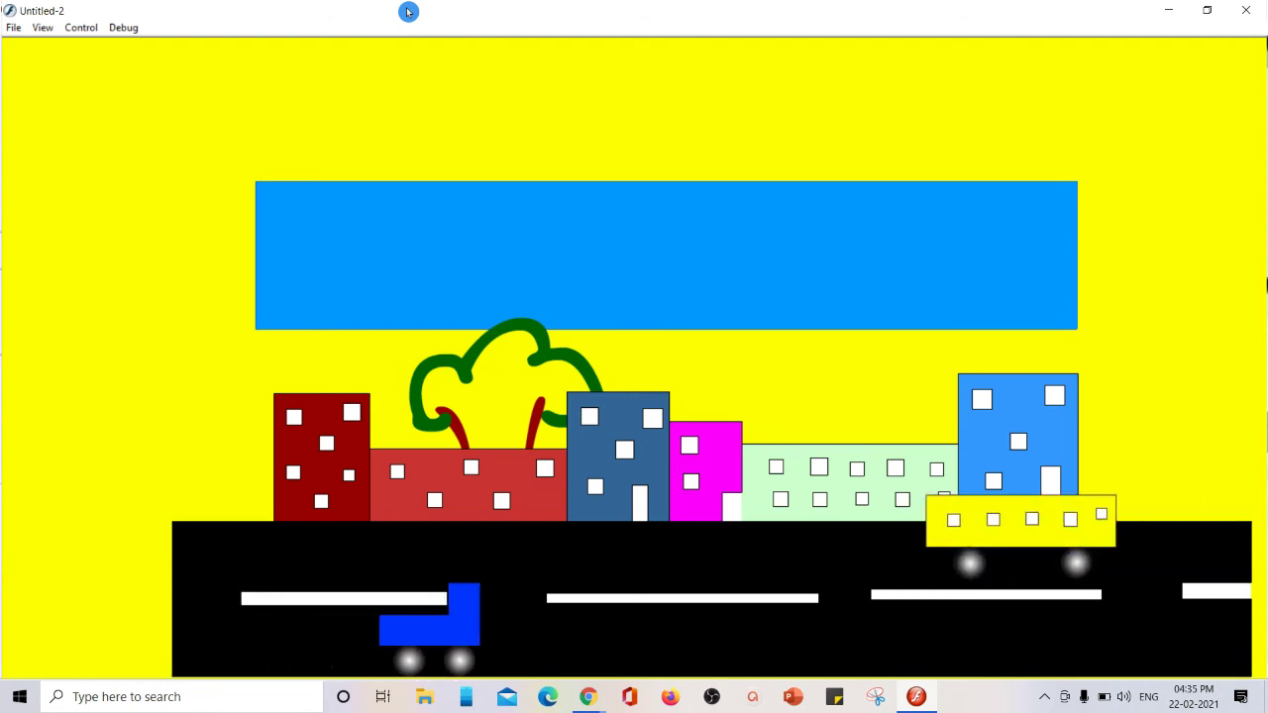
{"action": "left_click", "coordinate": [1259, 10]}
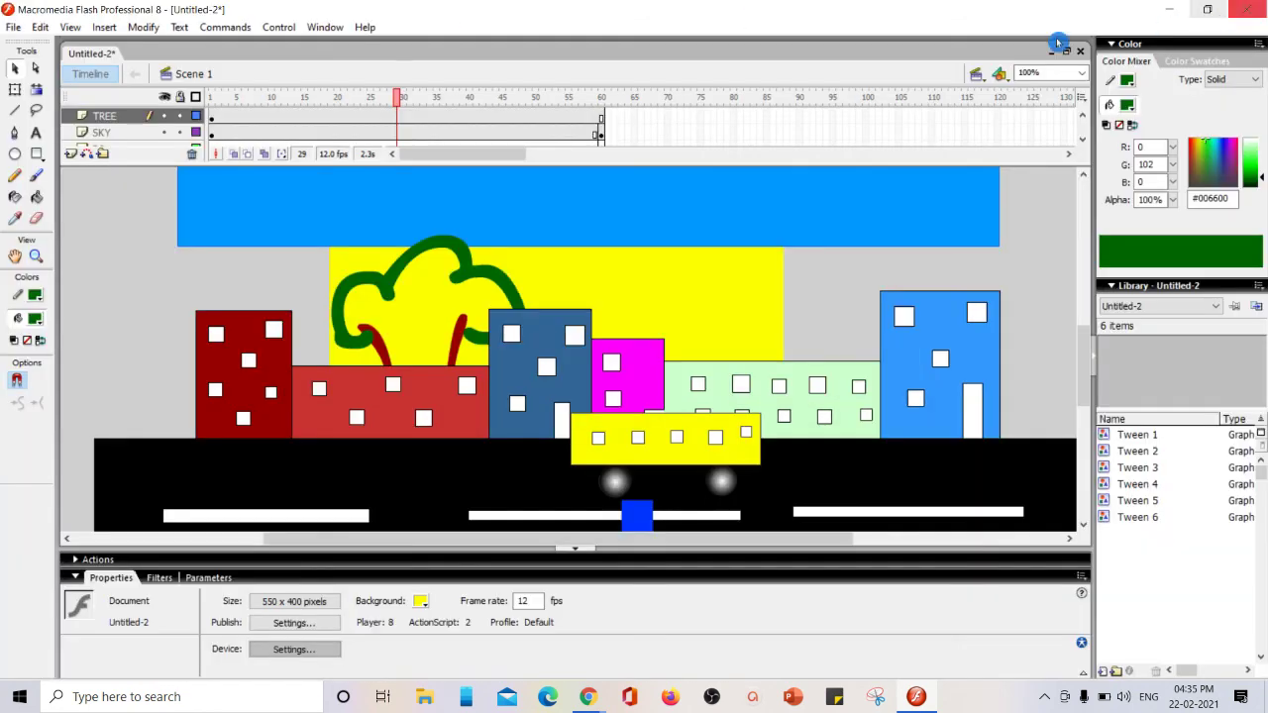
{"action": "right_click", "coordinate": [123, 121]}
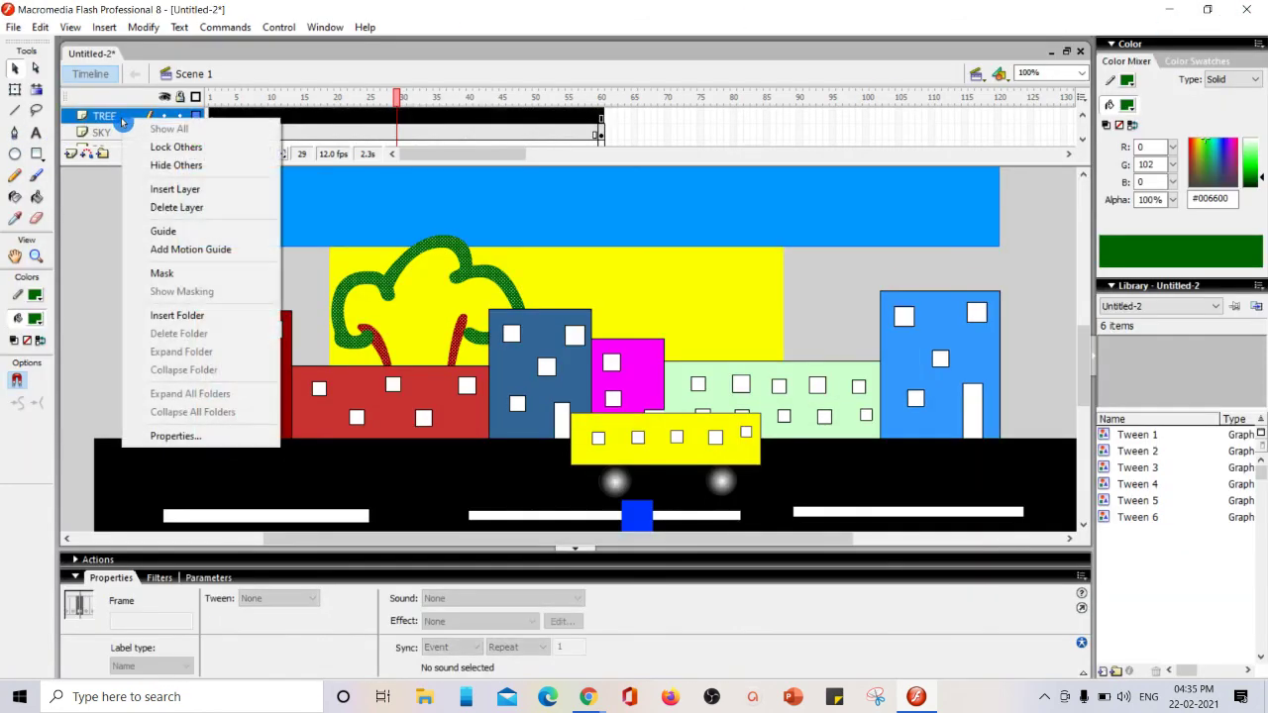
{"action": "left_click", "coordinate": [193, 213]}
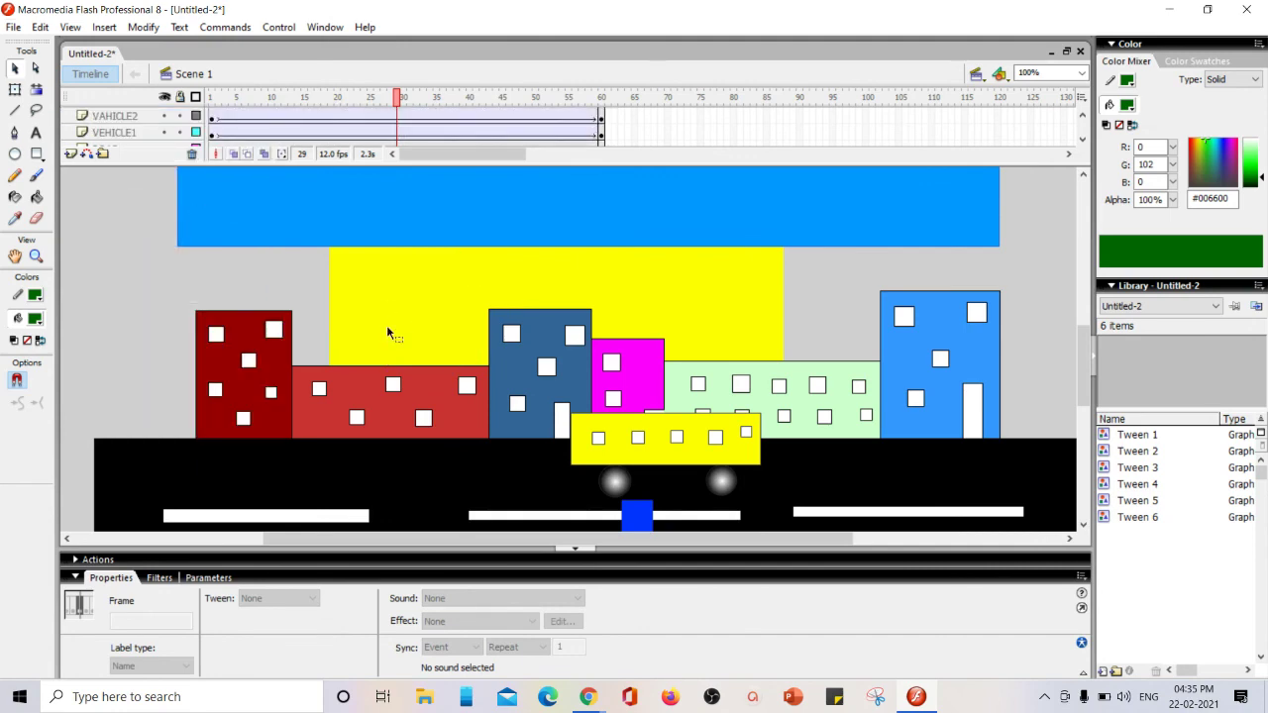
{"action": "left_click", "coordinate": [40, 26]}
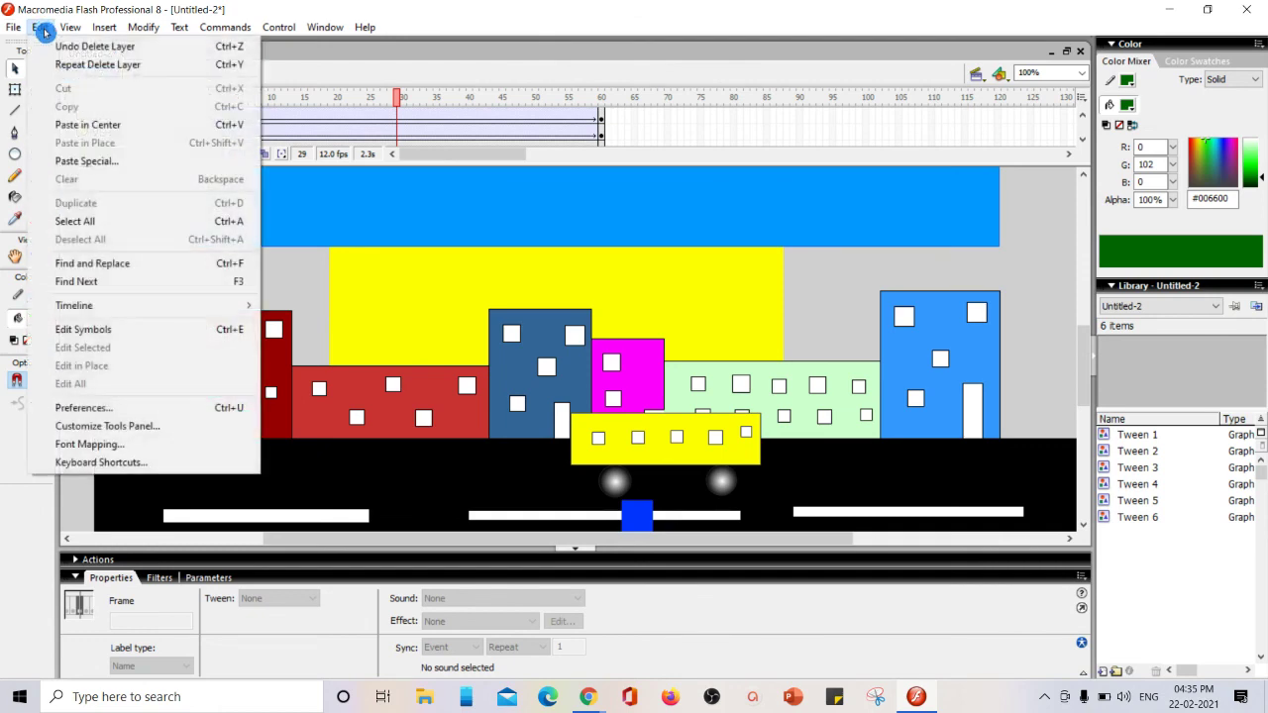
{"action": "left_click", "coordinate": [71, 50]}
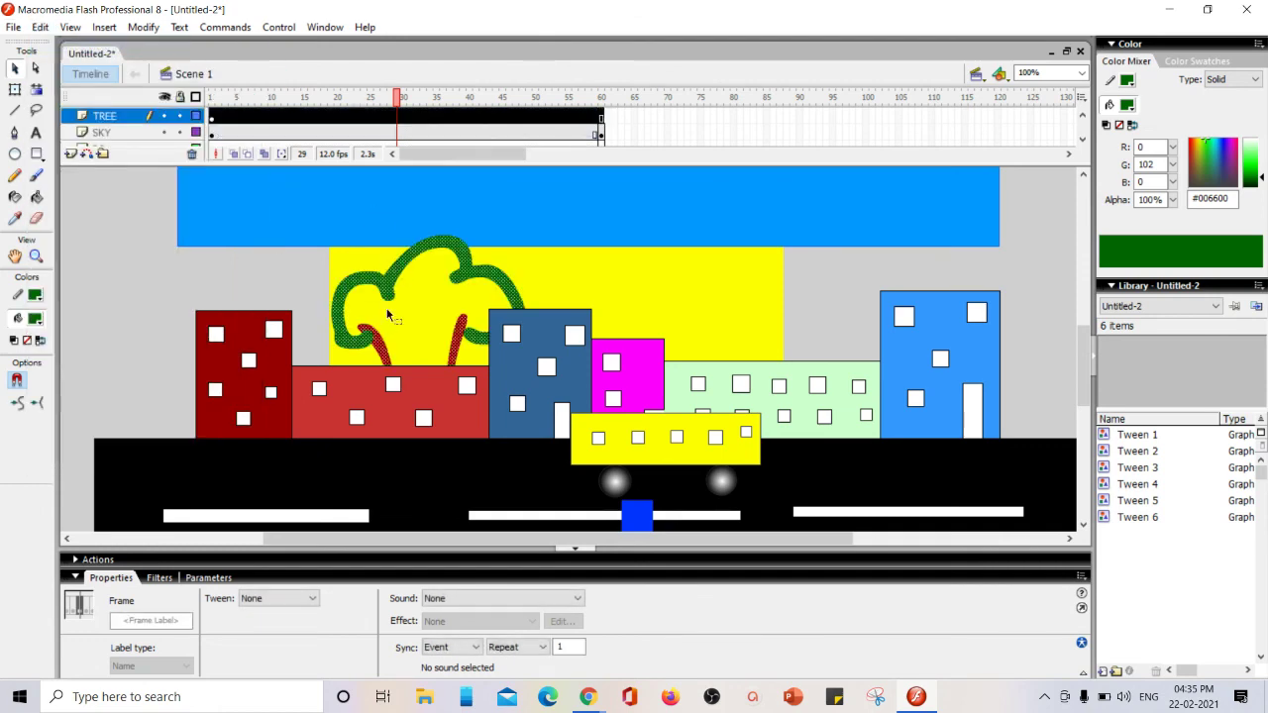